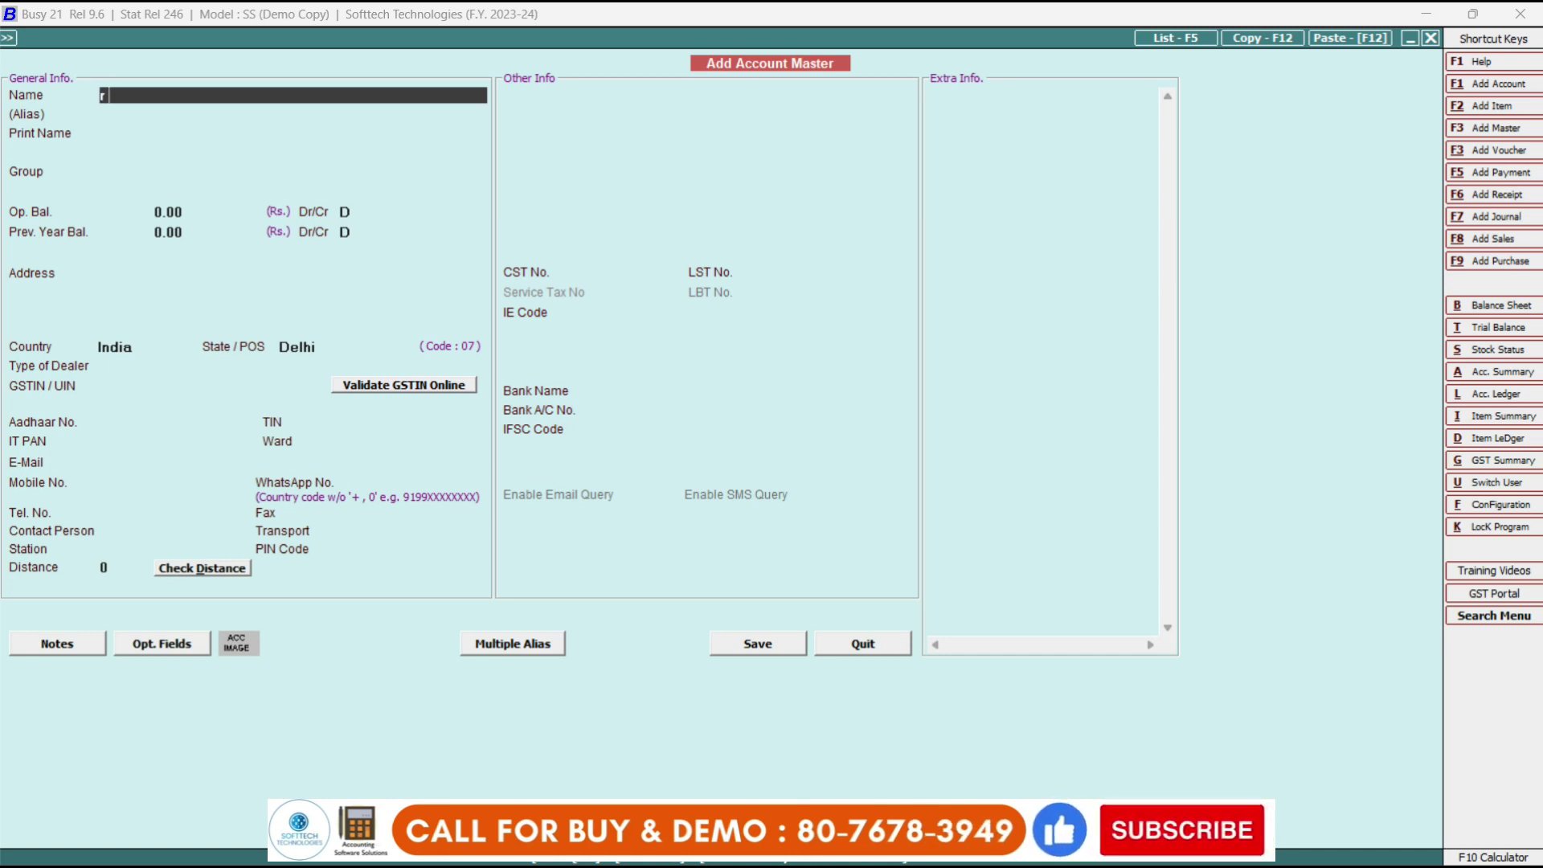
- Name the new account R B Infotech Llp, leaving the alias blank and using the same print name
text(b i)
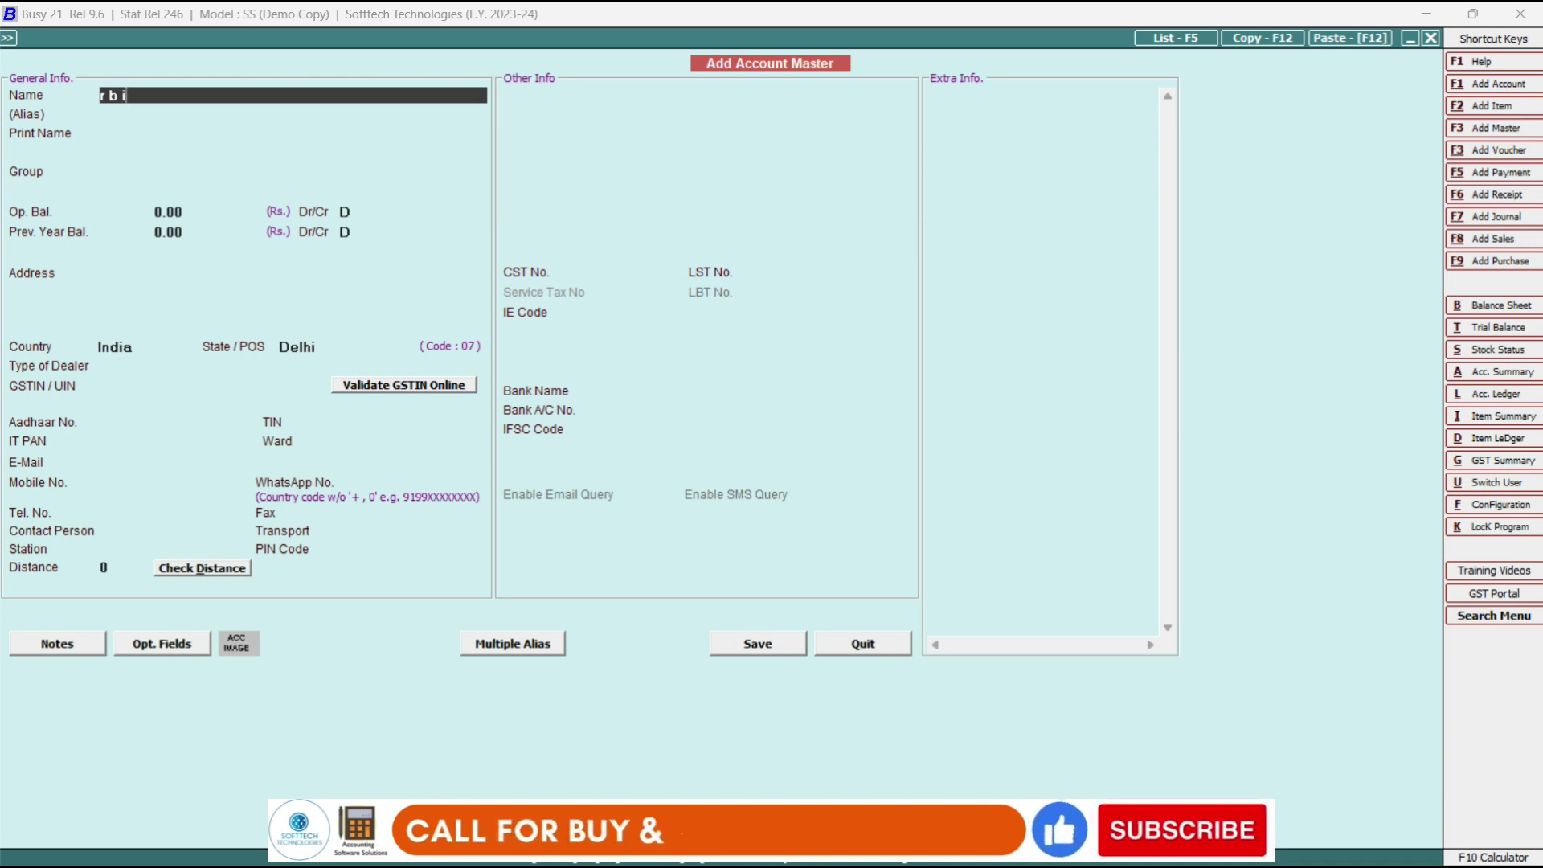
text(nfotech llp)
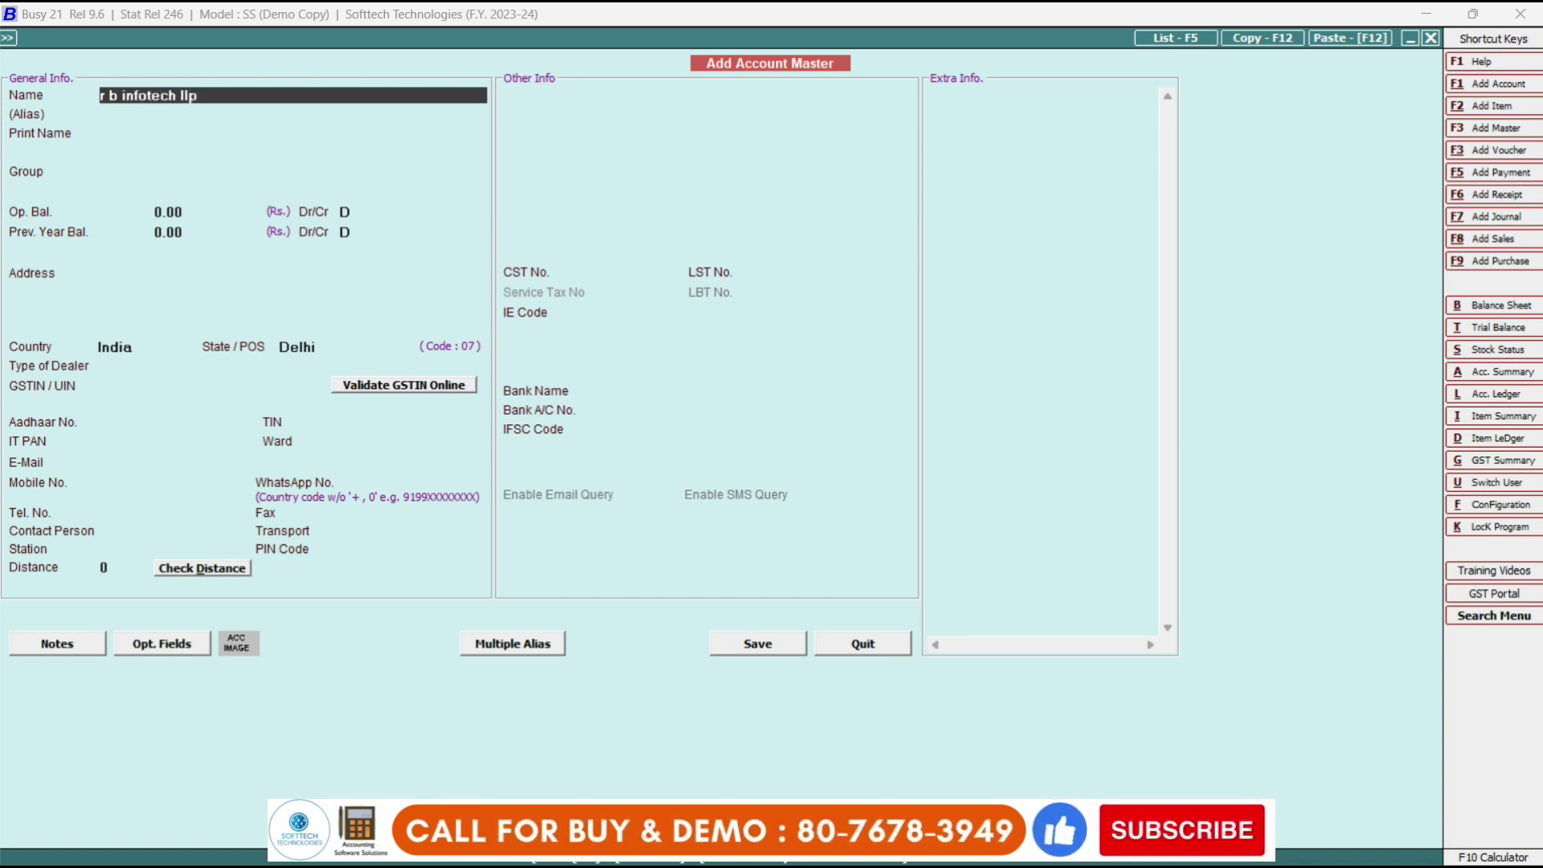
key(Return)
key(Return)
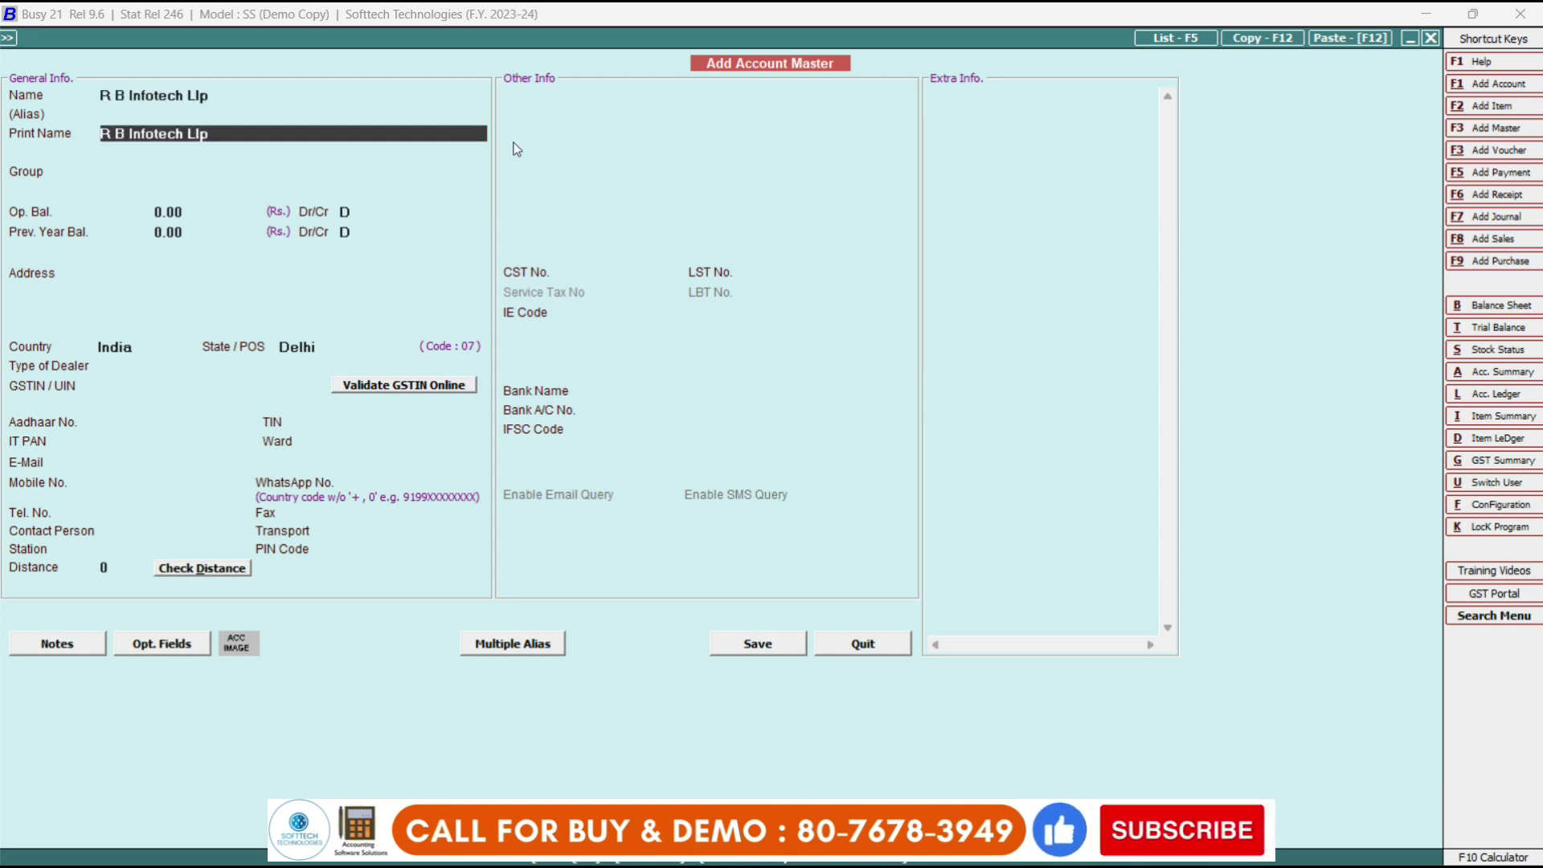
key(Return)
- Assign the account to the Sundry Creditors group and accept the default opening and previous-year balances
text(sund)
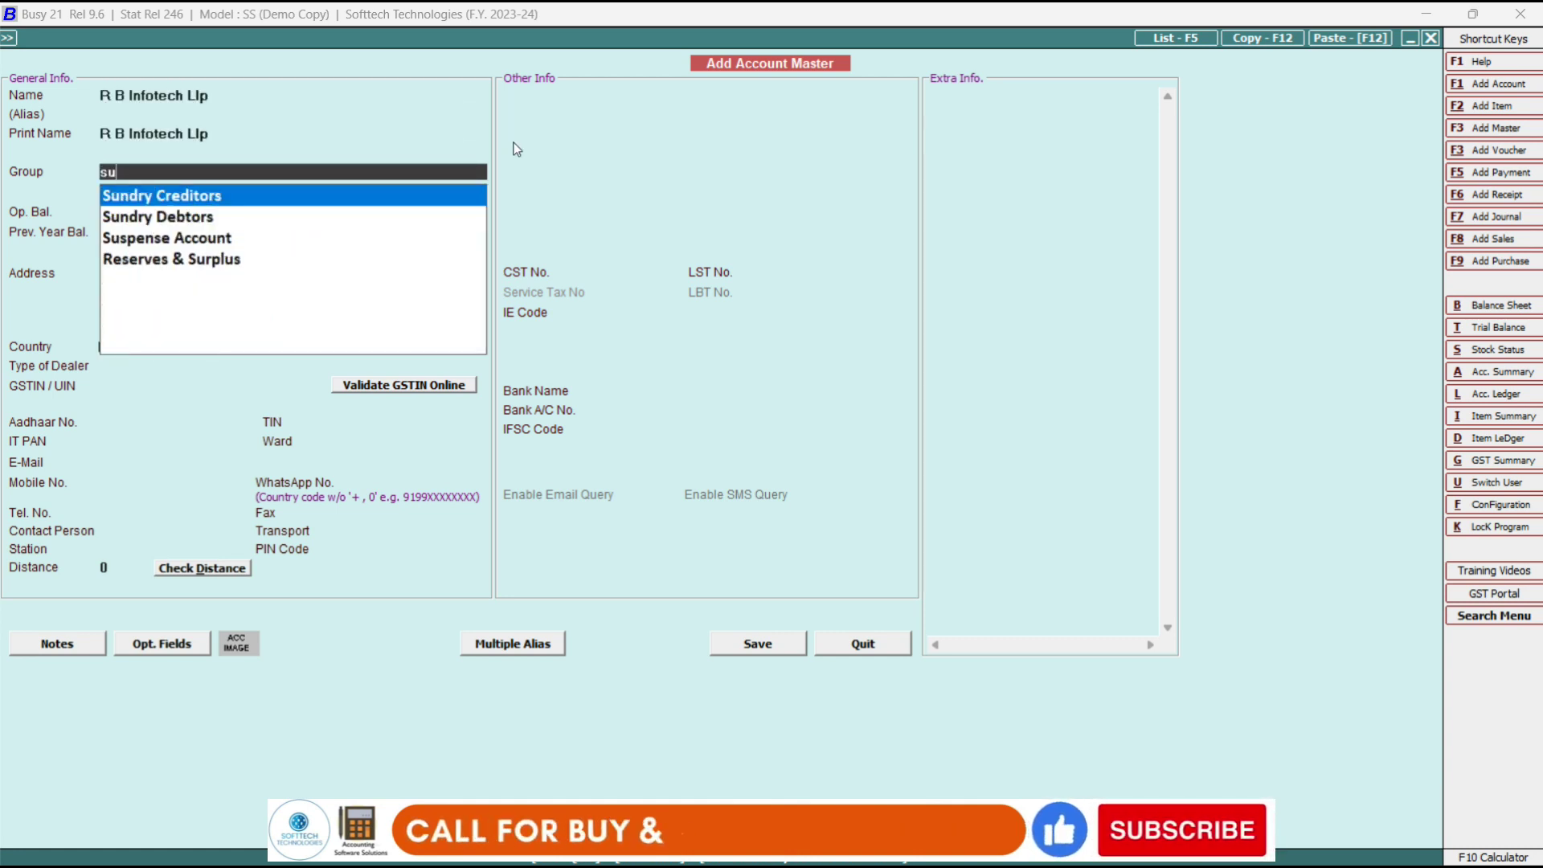
key(Return)
key(Return)
key(Return)
key(Return)
key(Return)
key(Return)
key(Return)
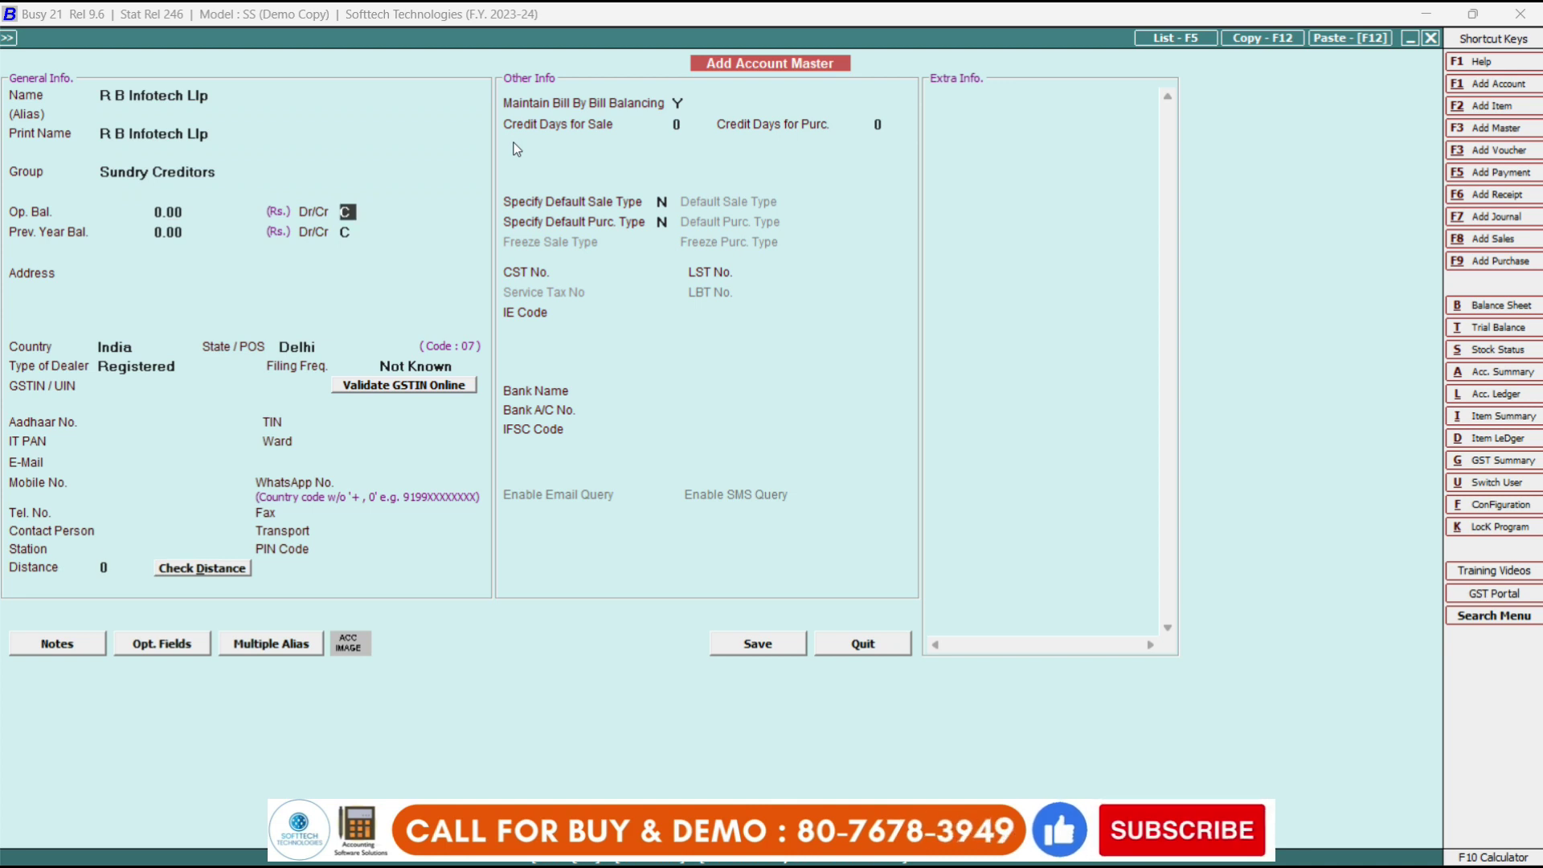
- Fill in the account's address on its first address line
key(Up)
key(Up)
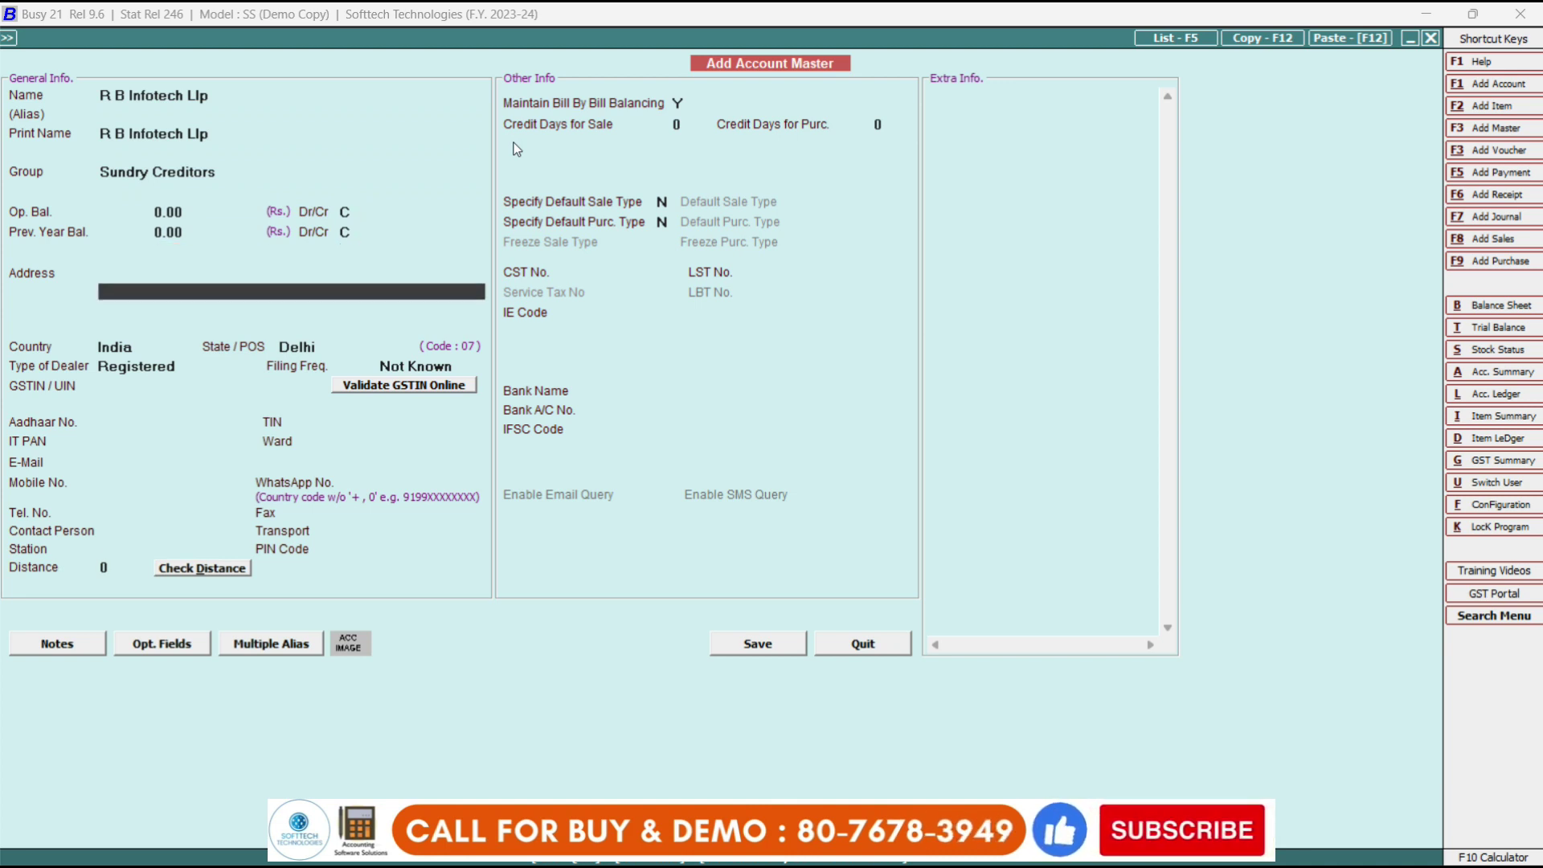
text(delhi i)
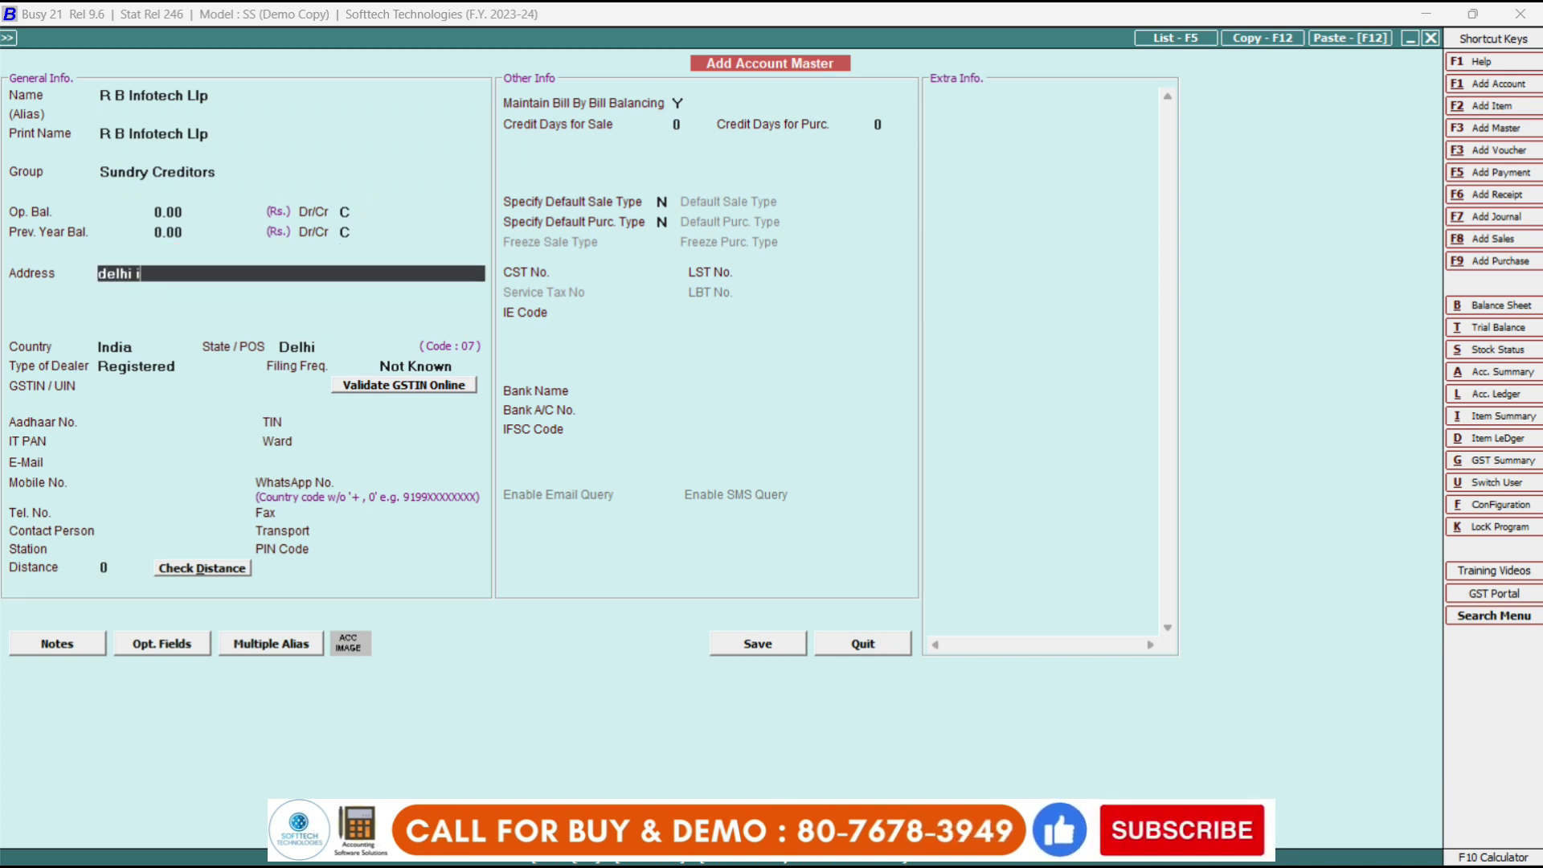
text(ndia)
key(Return)
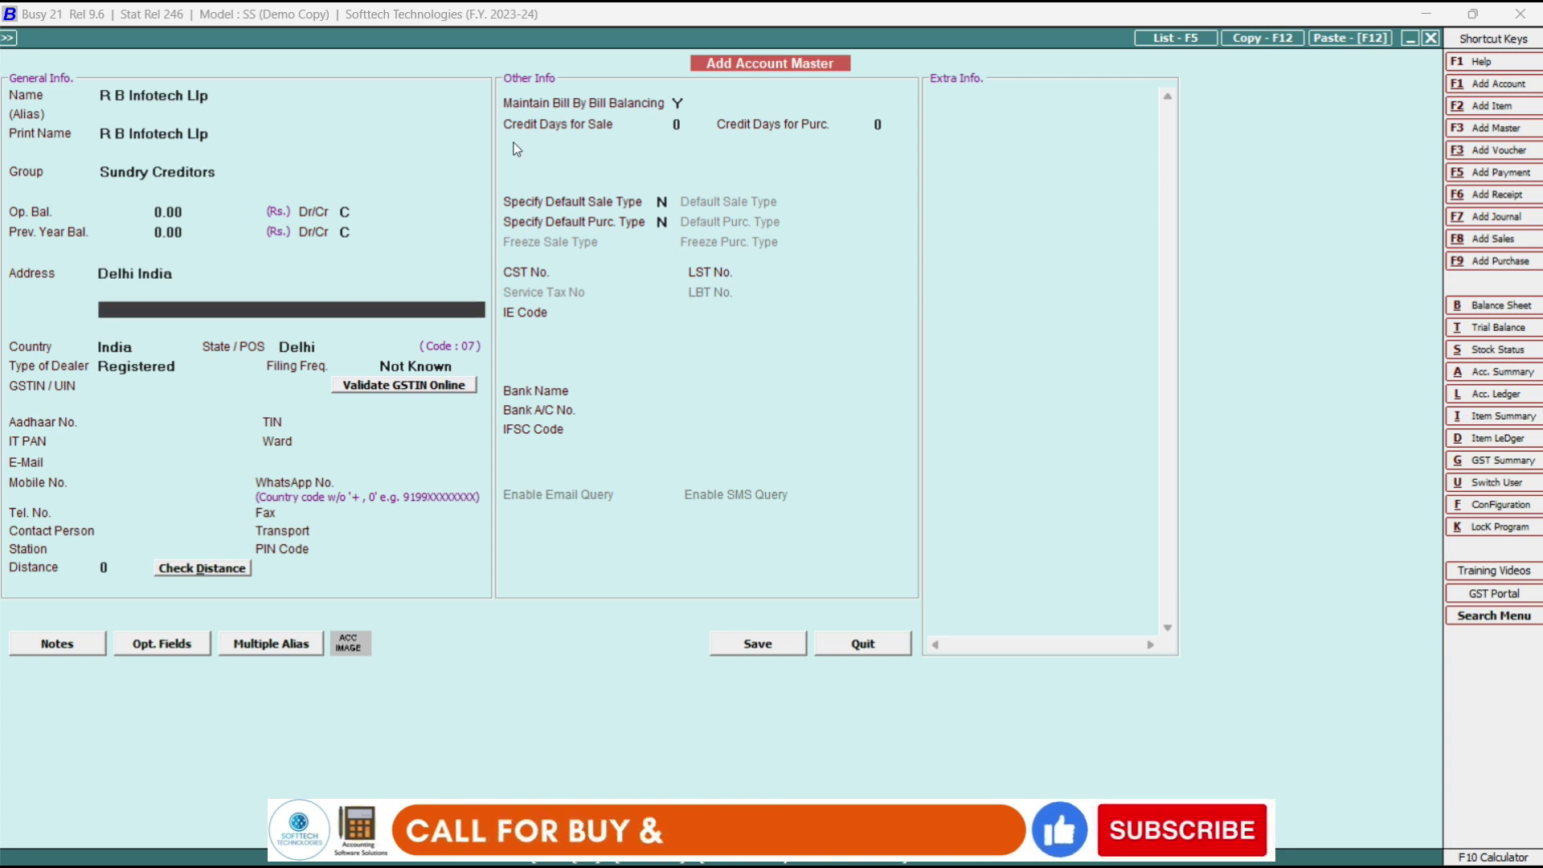
- Set the type of dealer to Un-Registered, leave the tax and contact details blank, and save the account master
key(Return)
key(Return)
key(Return)
key(Return)
key(Return)
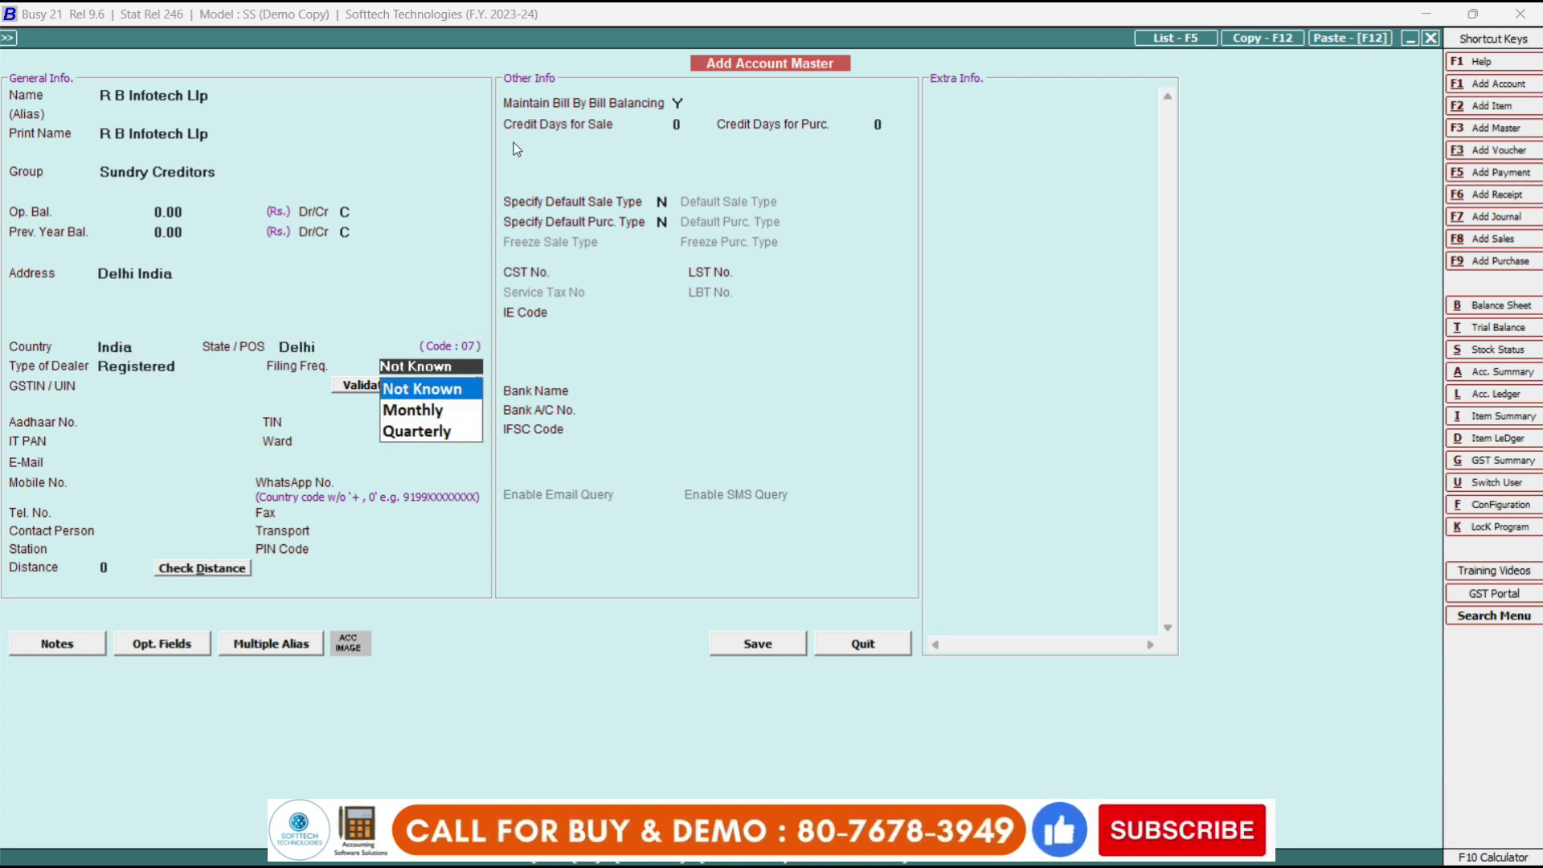
key(Return)
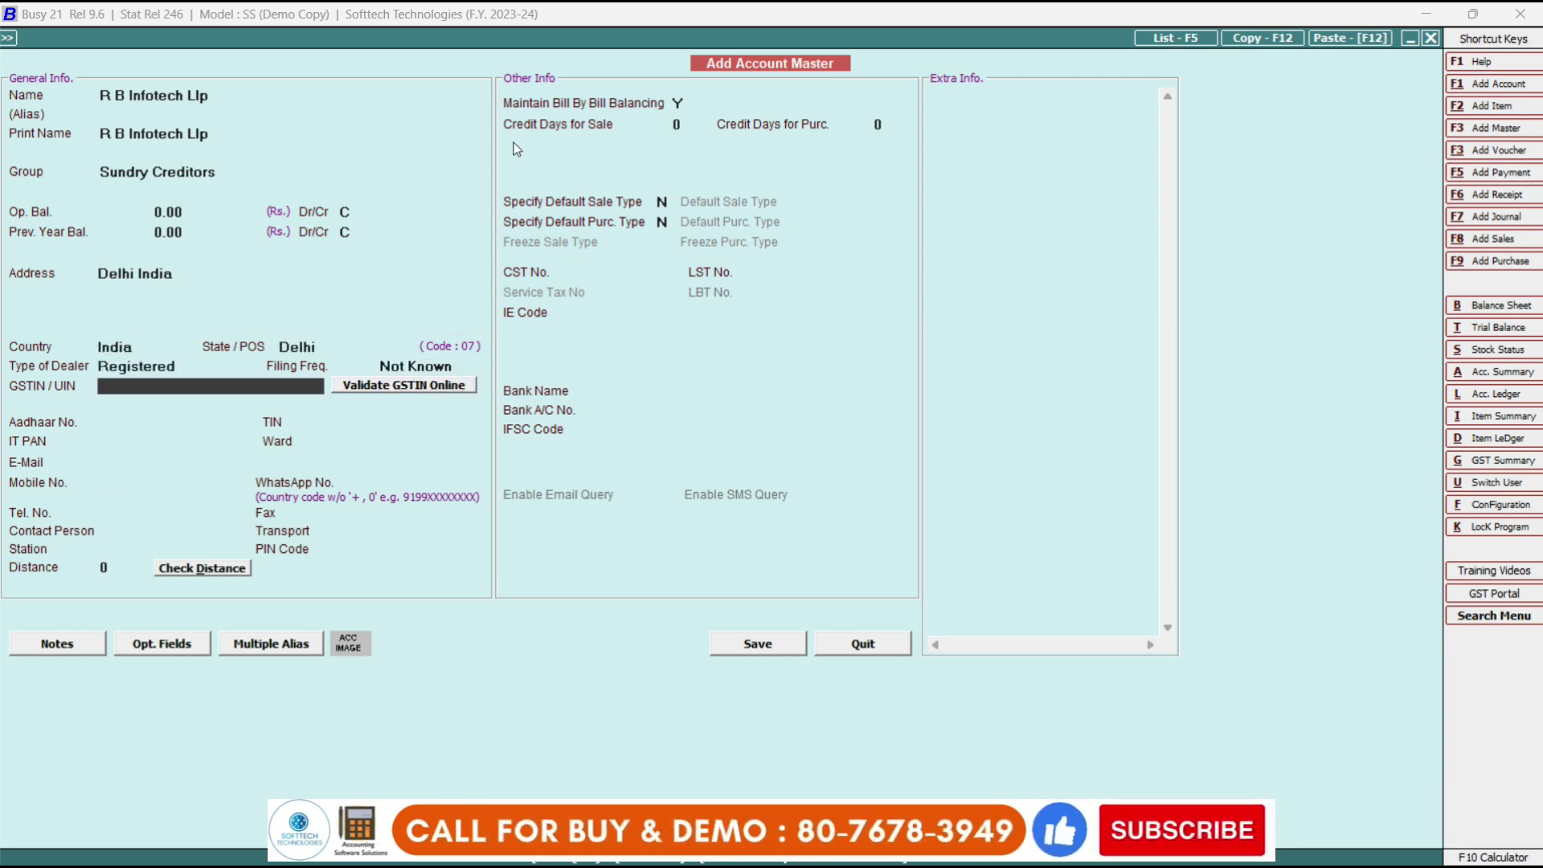
key(shift+Tab)
key(shift+Tab)
key(Down)
key(Return)
key(Return)
key(Return)
key(Return)
key(Return)
key(Return)
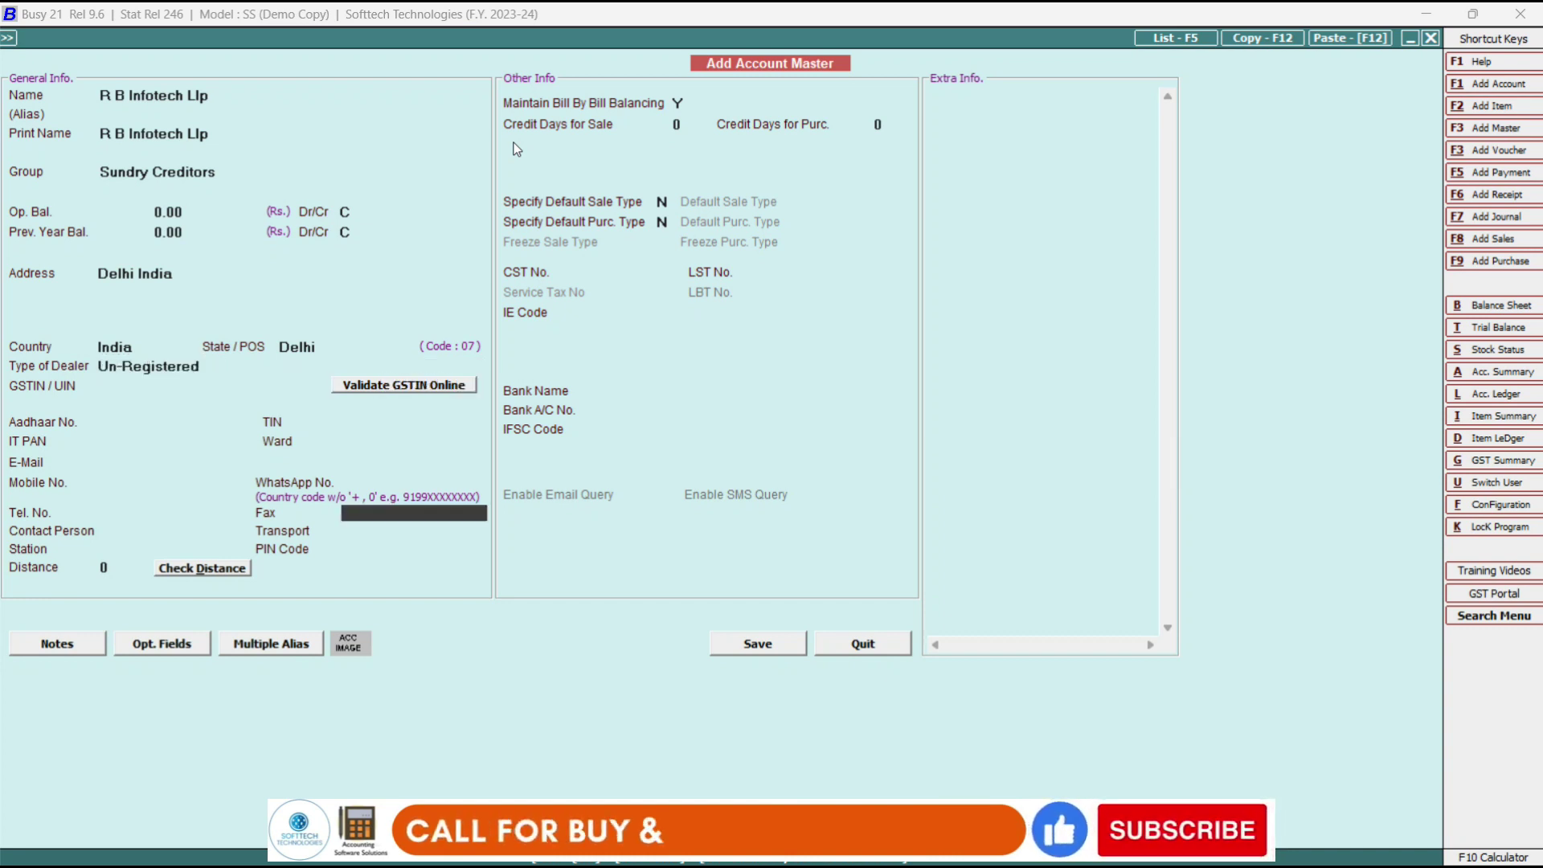
click(781, 648)
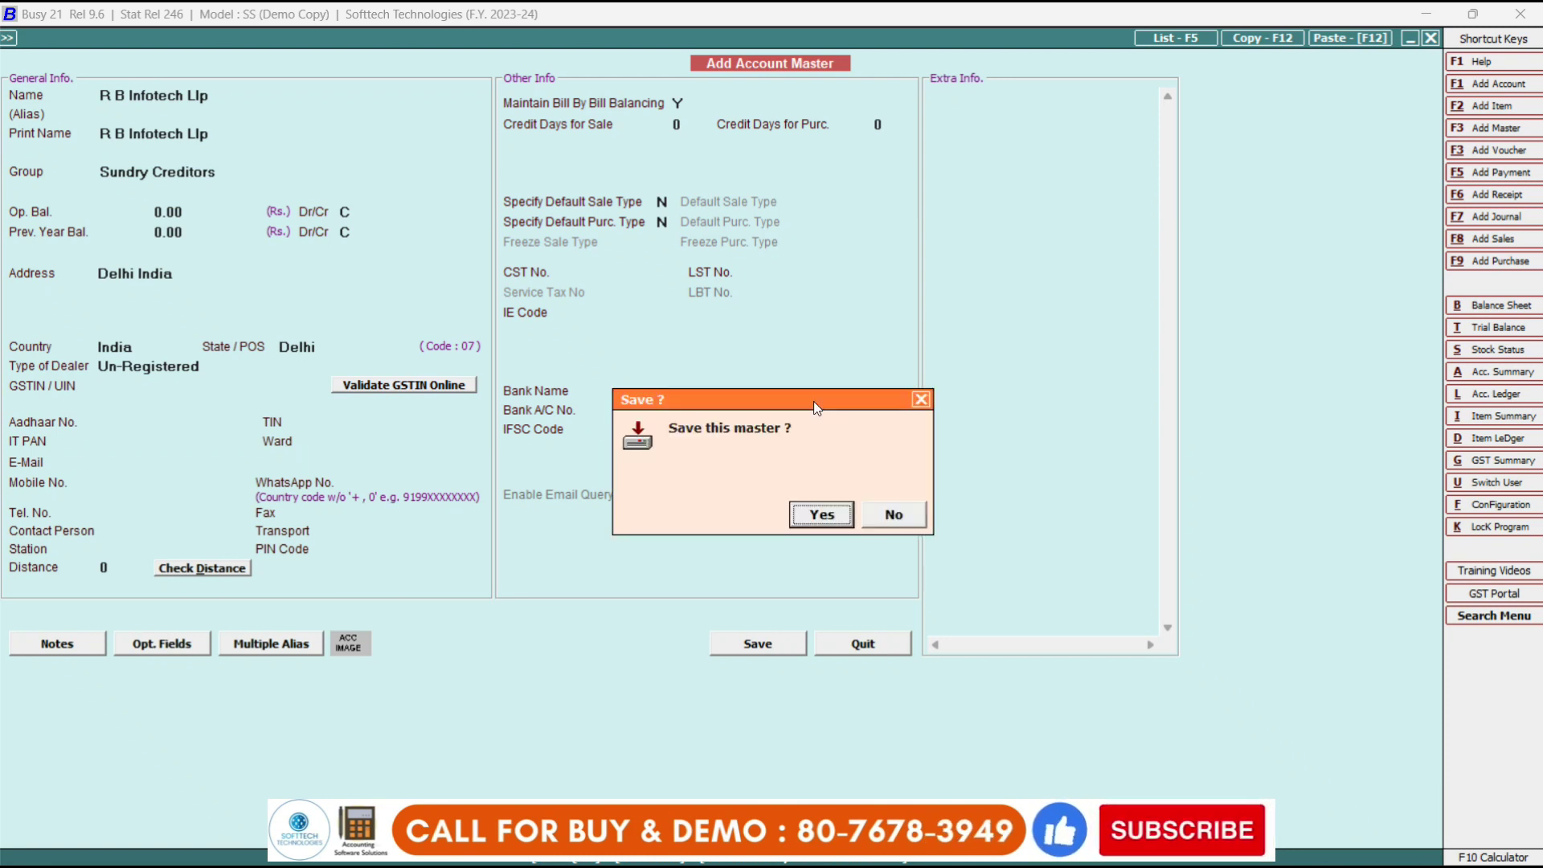
key(Return)
- Continue the purchase invoice for the unregistered party with ITC eligibility Input Goods/Services and a blank narration
key(Left)
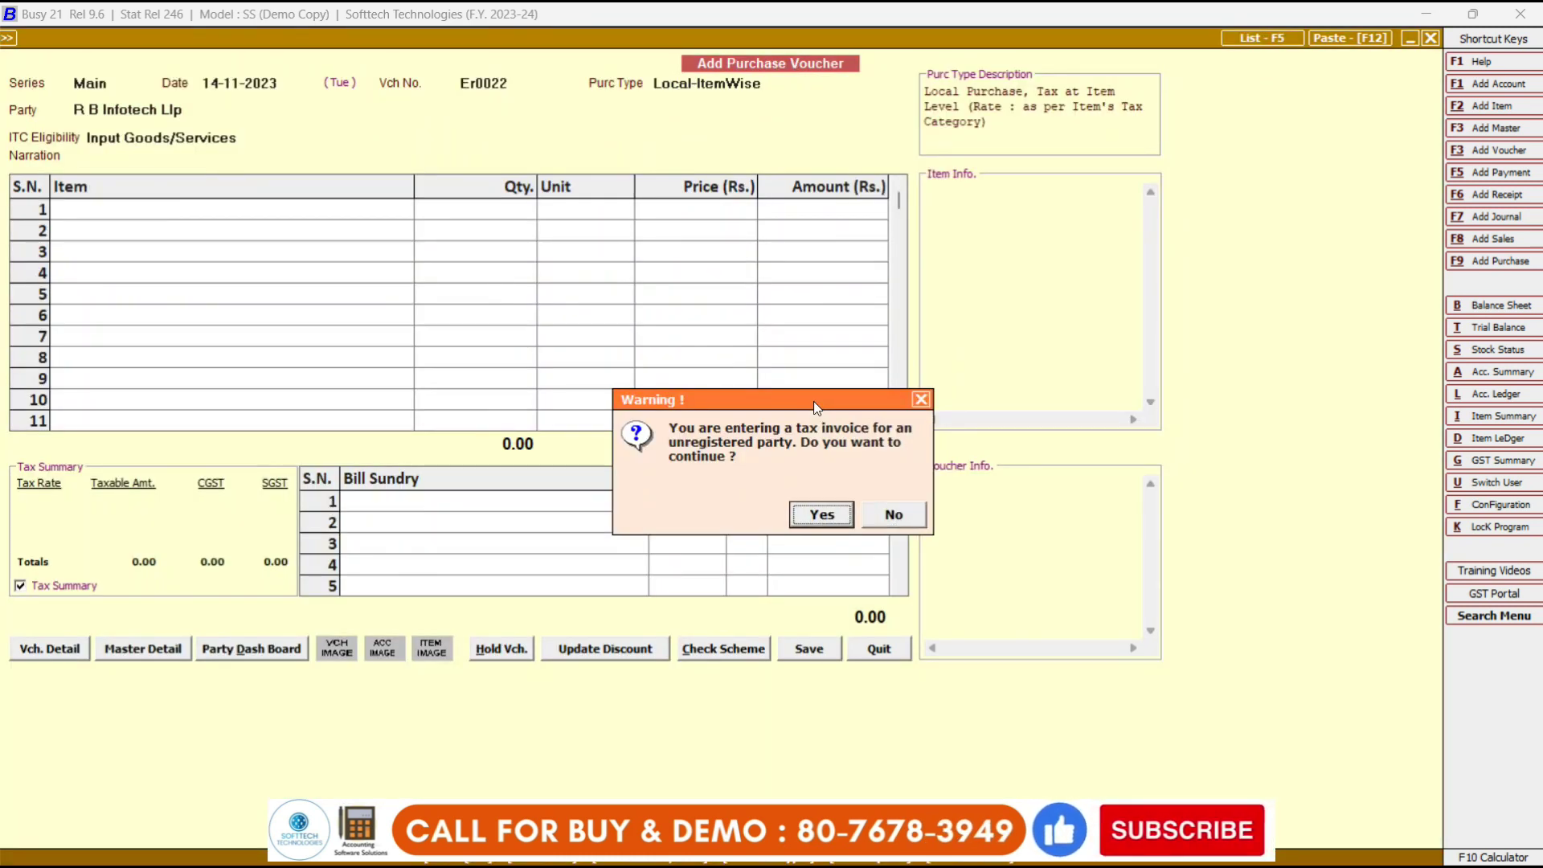
key(Return)
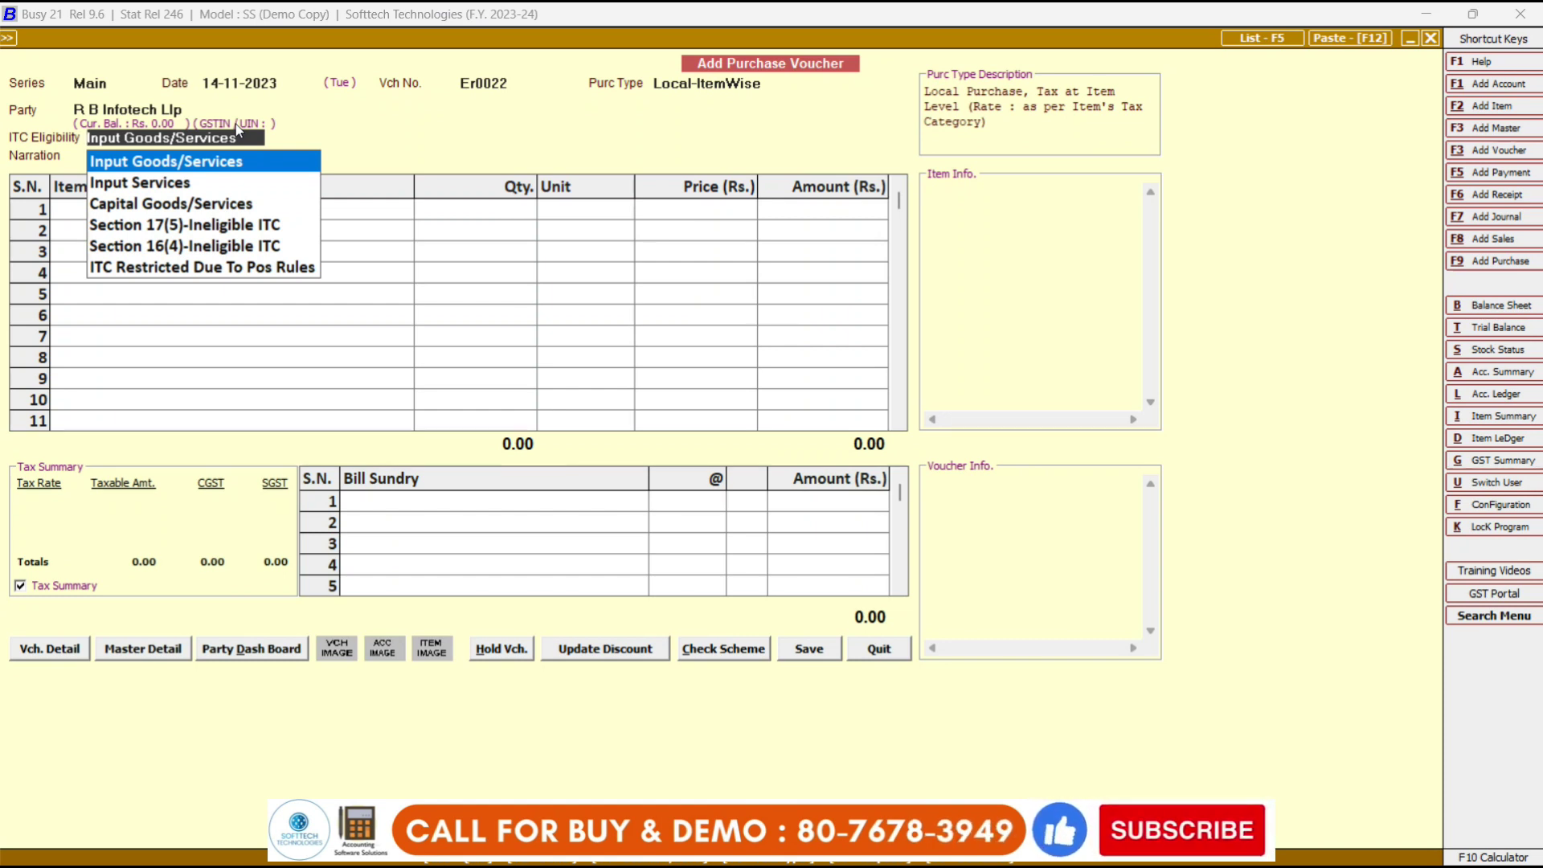
key(Return)
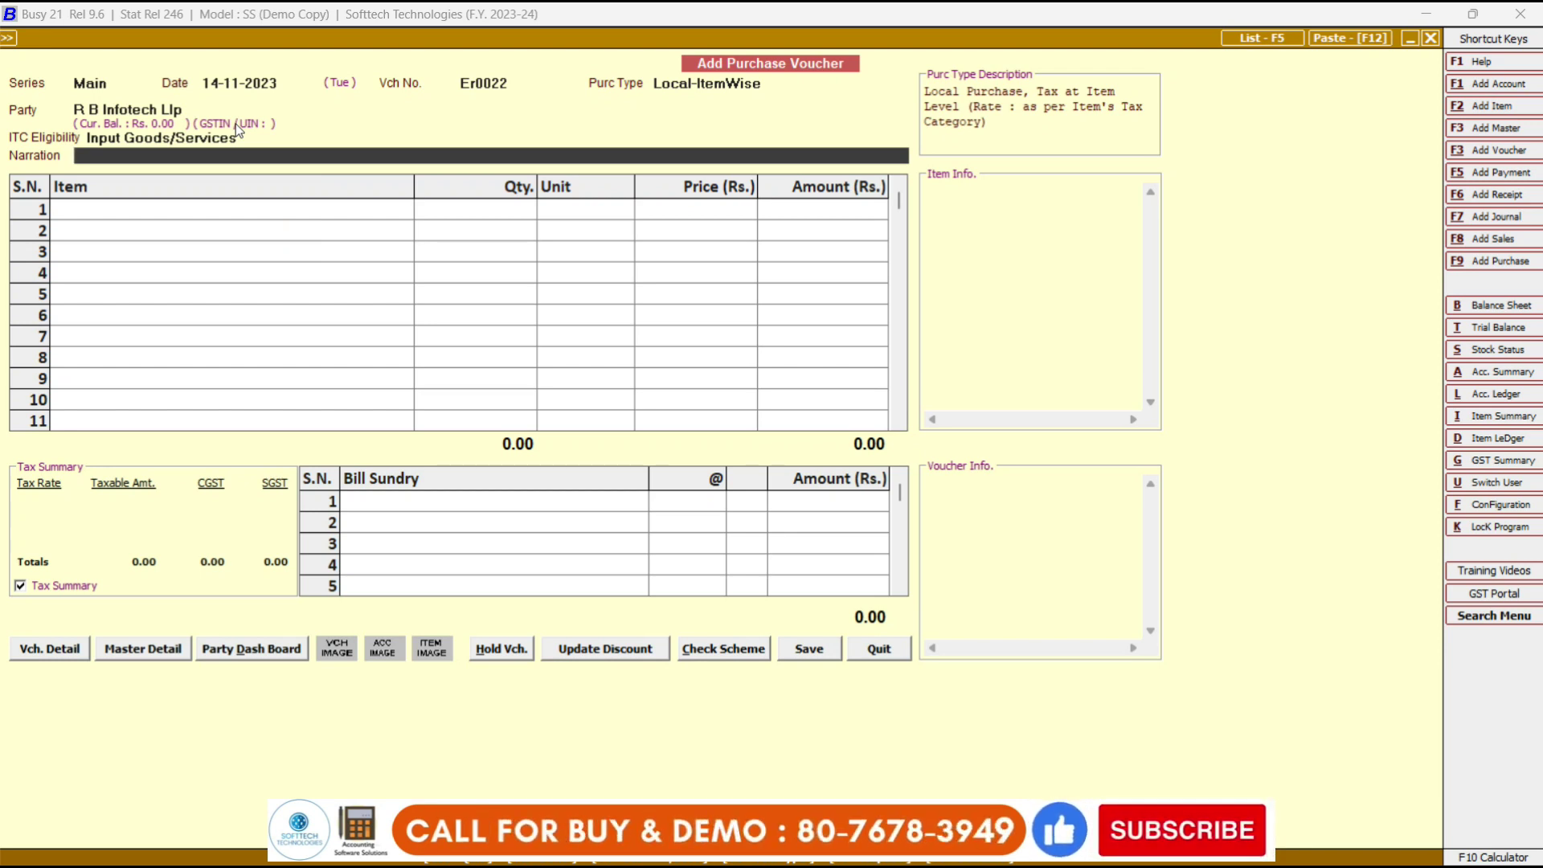
key(Return)
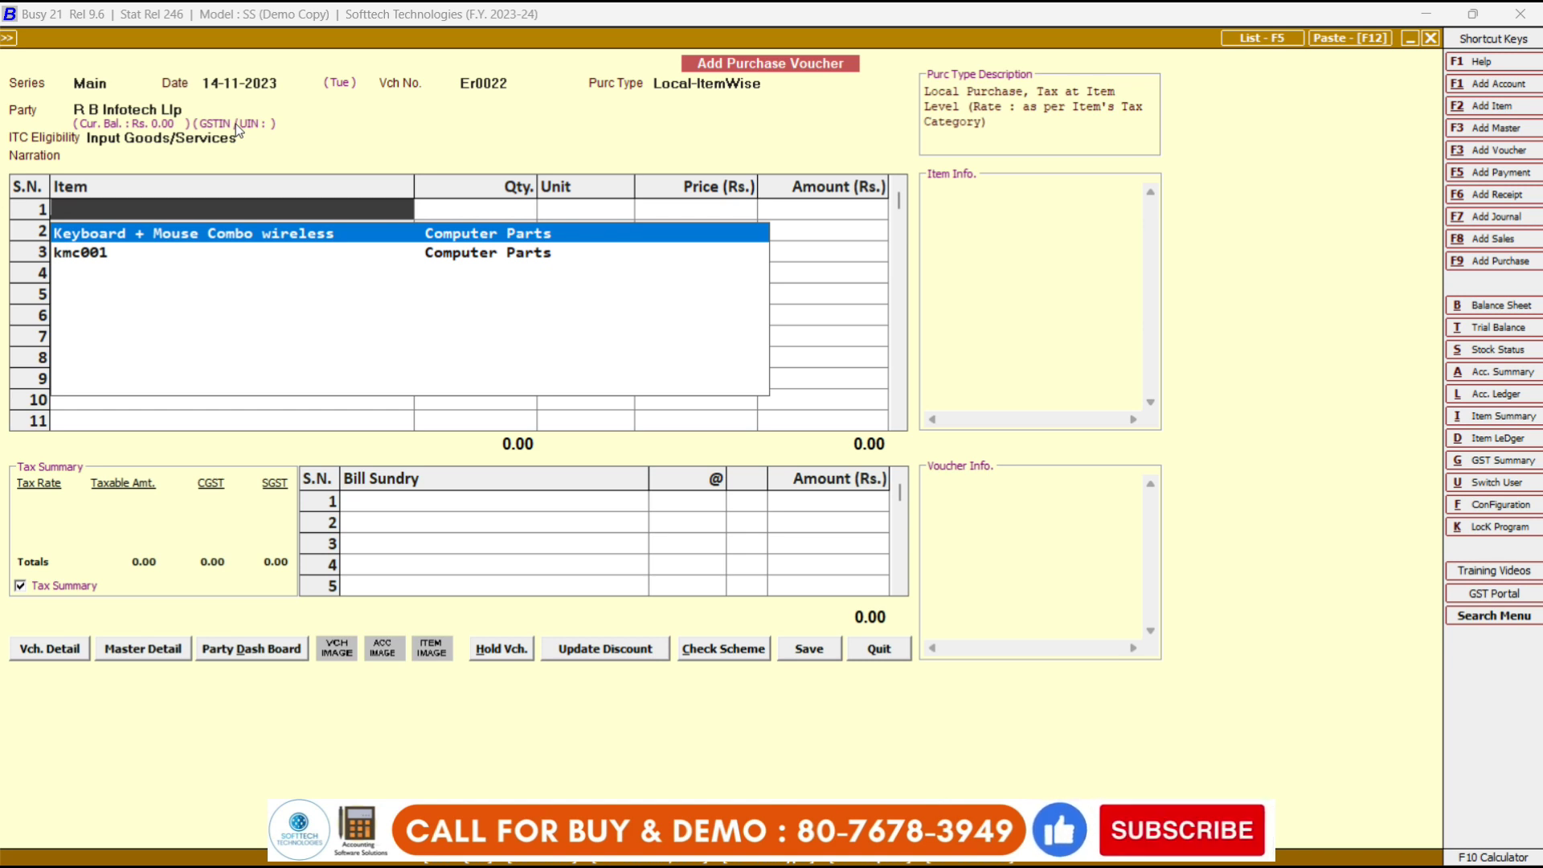
- Start a new item master named Mouse Wireless in the Computer Parts group
key(F2)
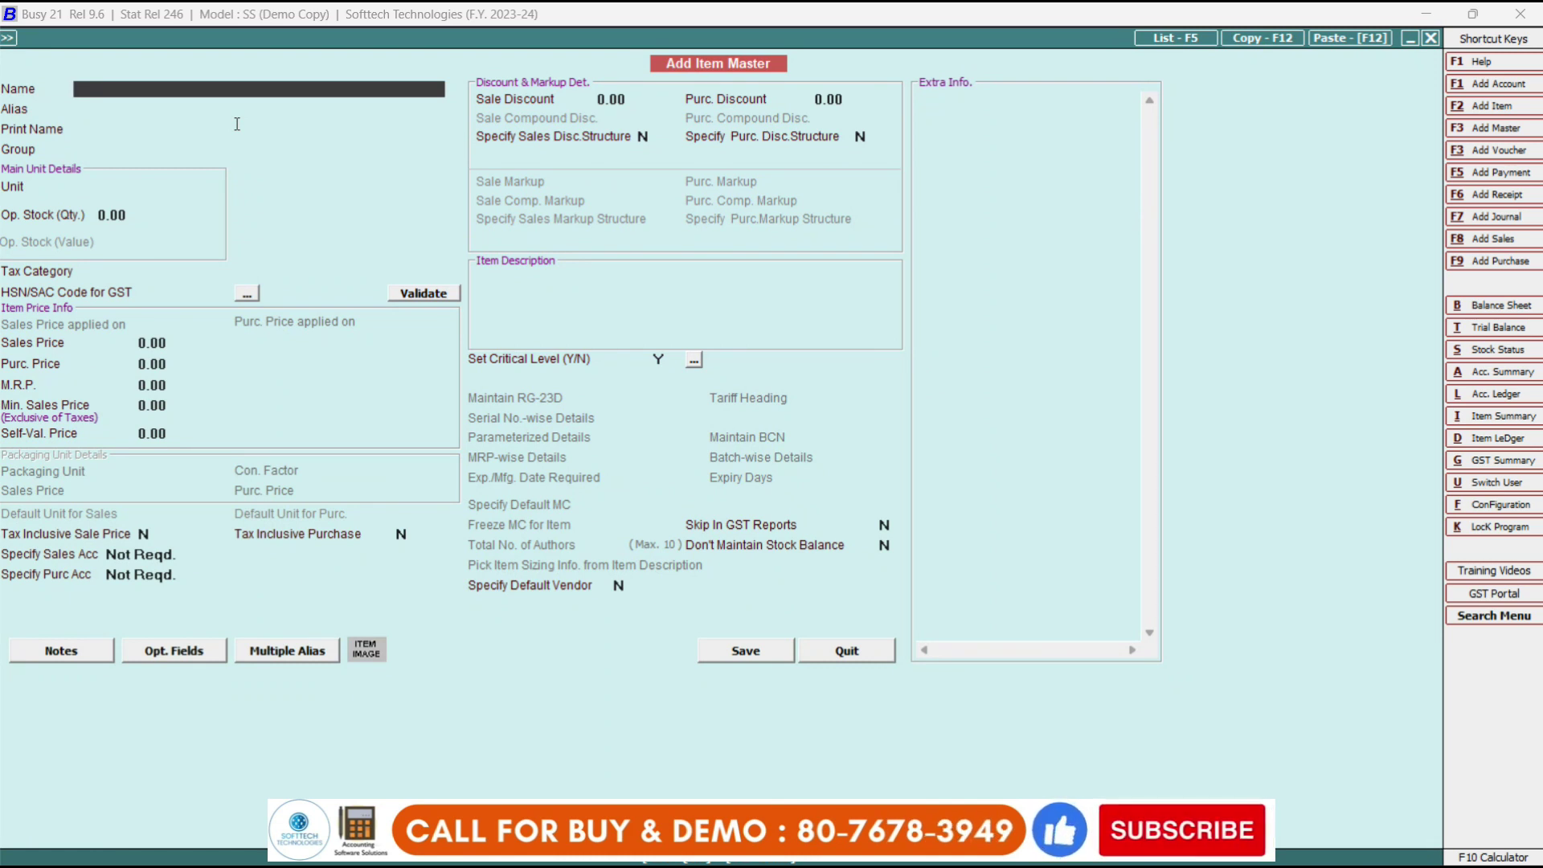
text(mouse)
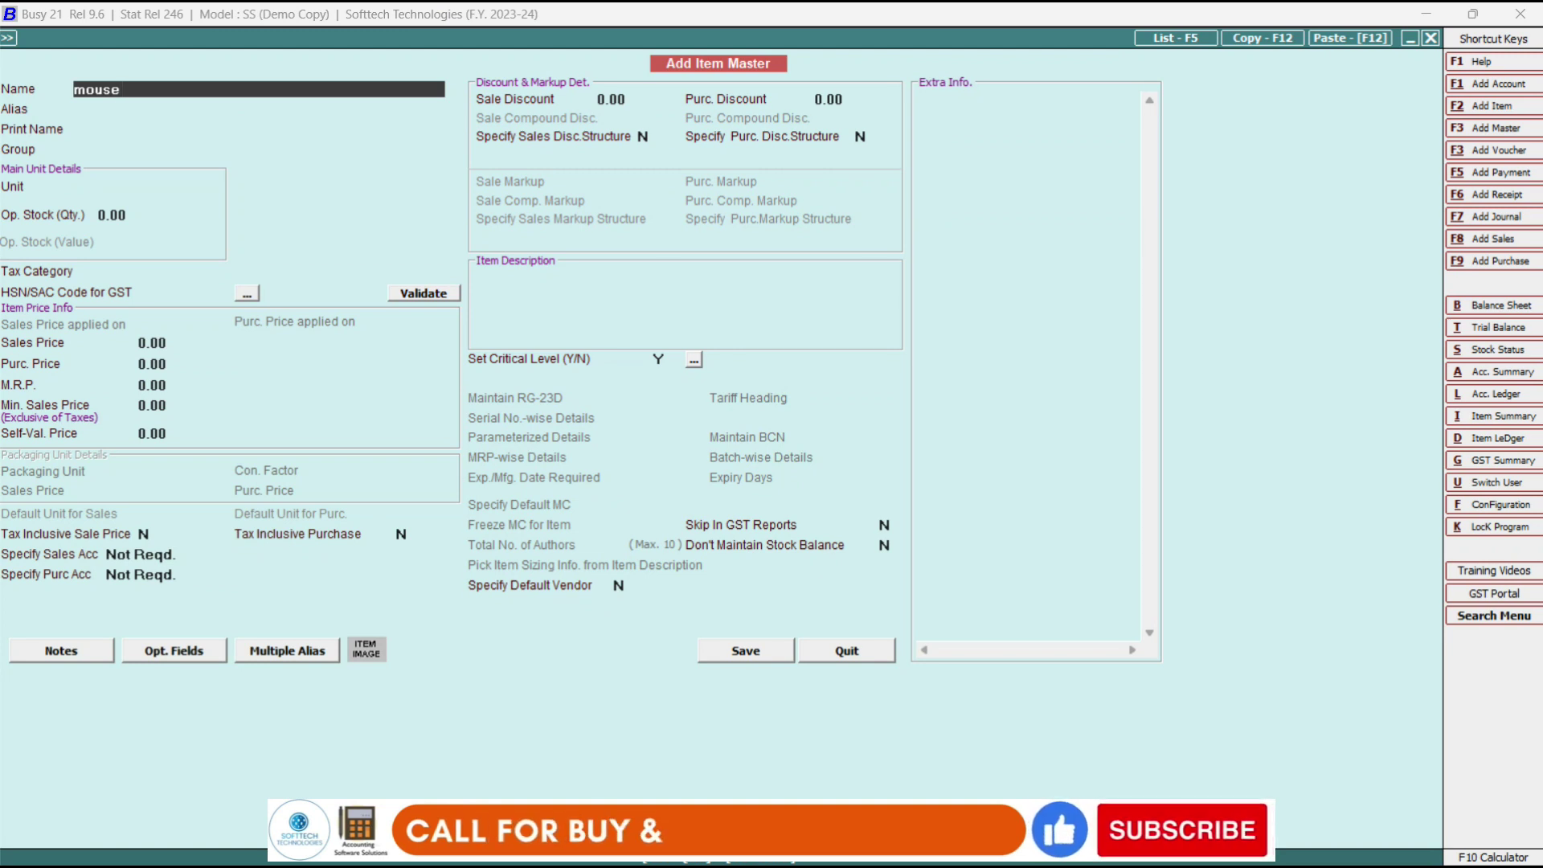
text( wireles)
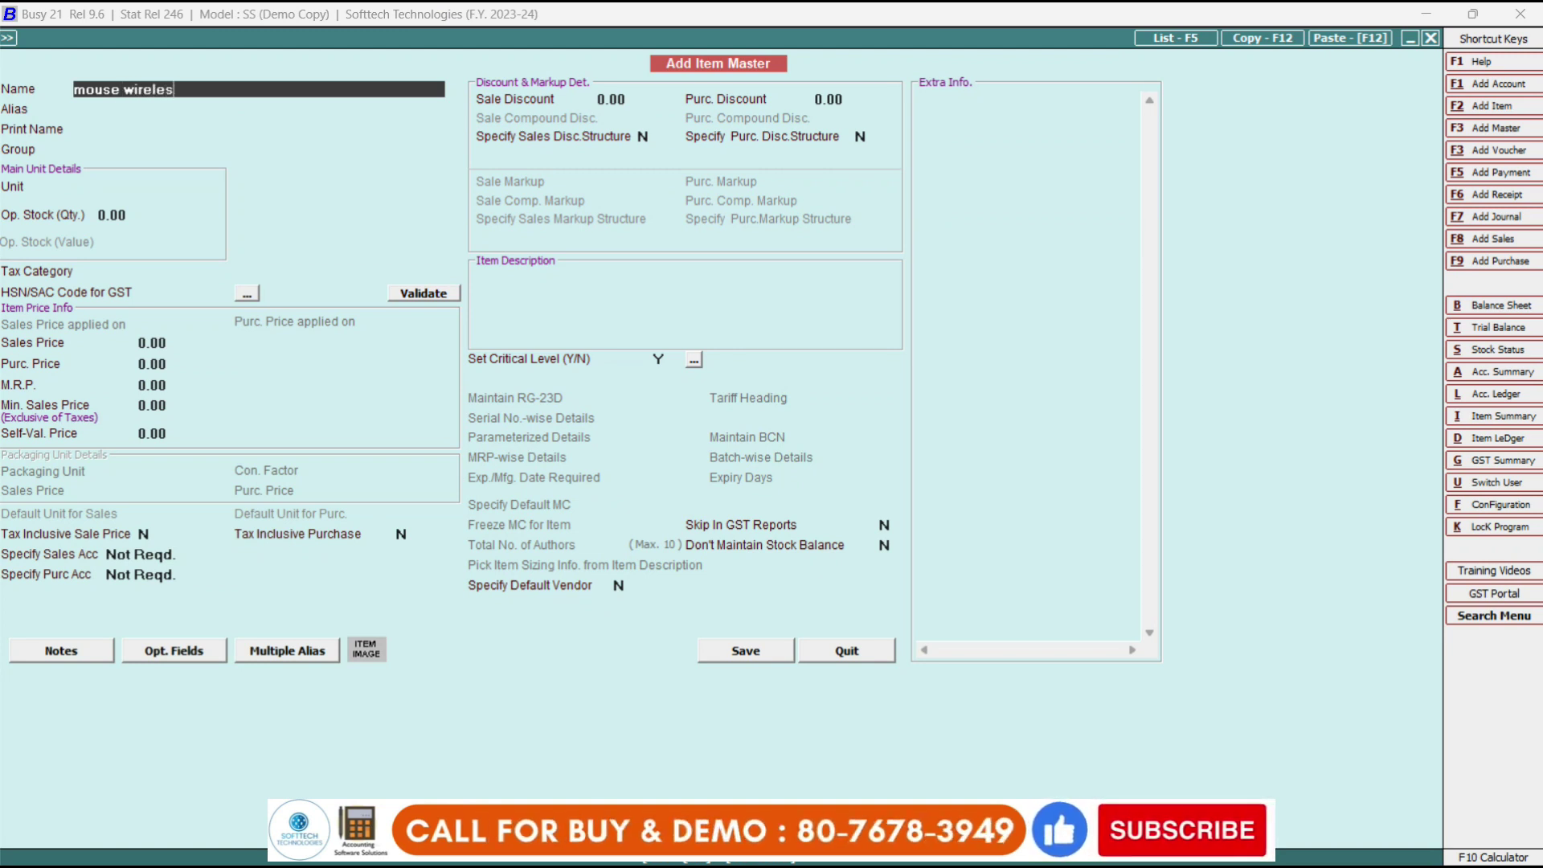
key(Return)
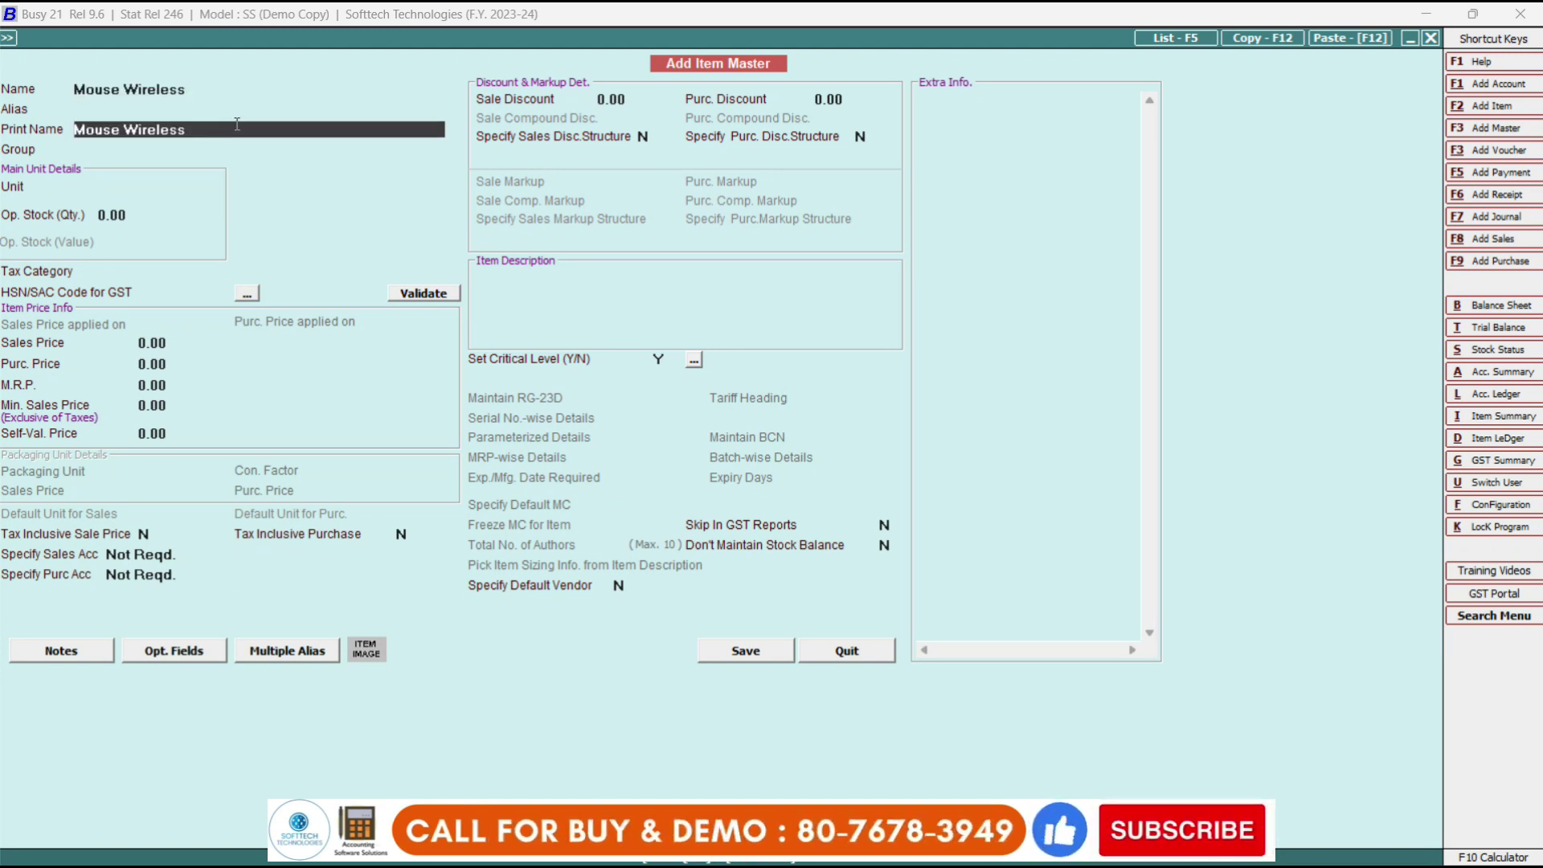
key(Return)
key(Return)
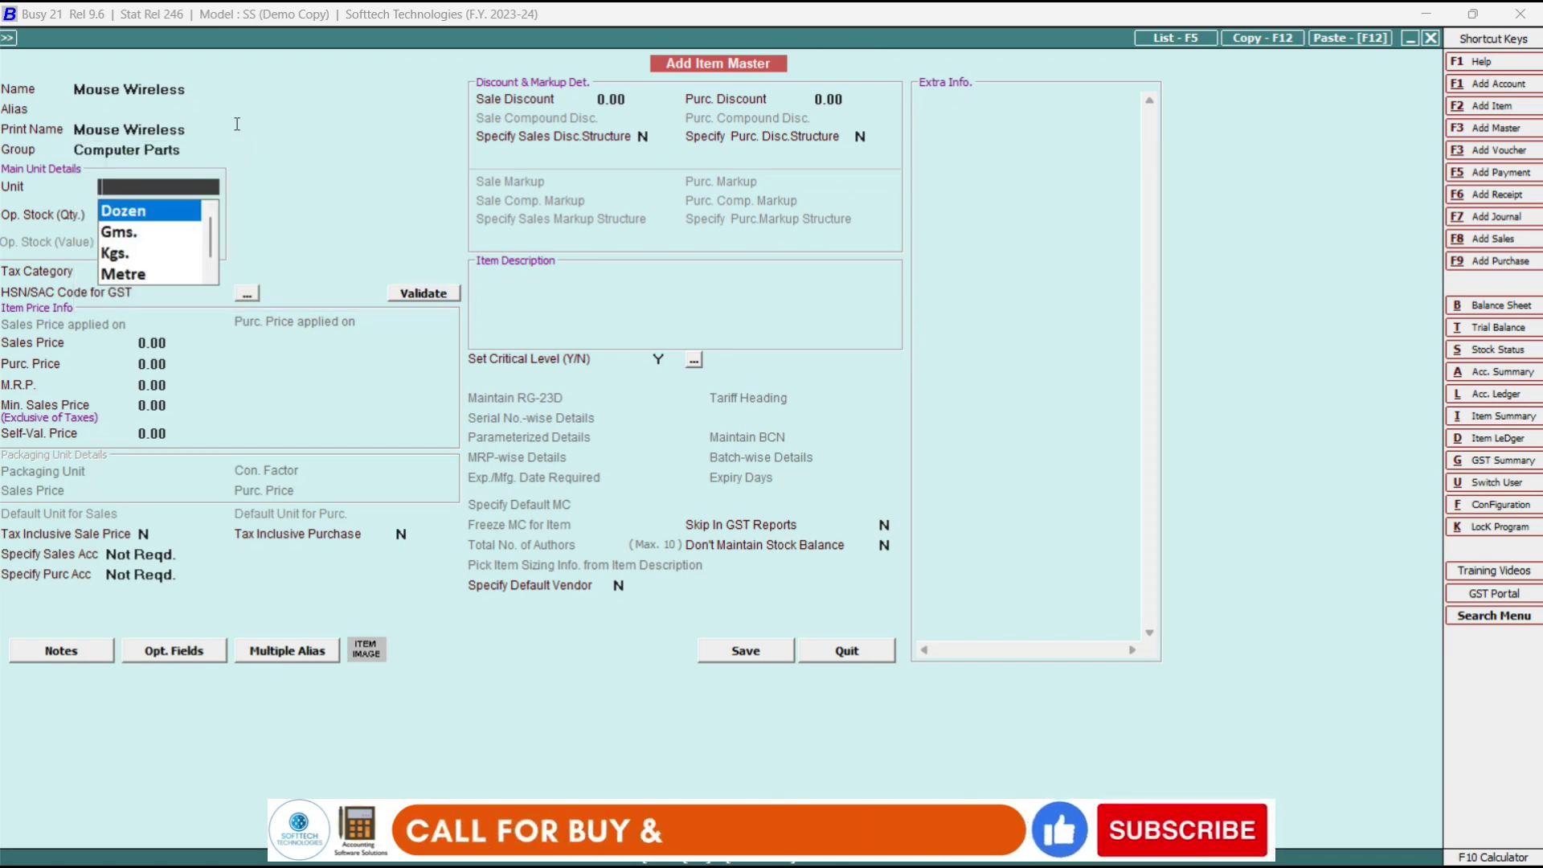
- Set the item's unit to Pcs., tax category to GST 12% and HSN/SAC code to 5874
text(ps)
key(Return)
key(Return)
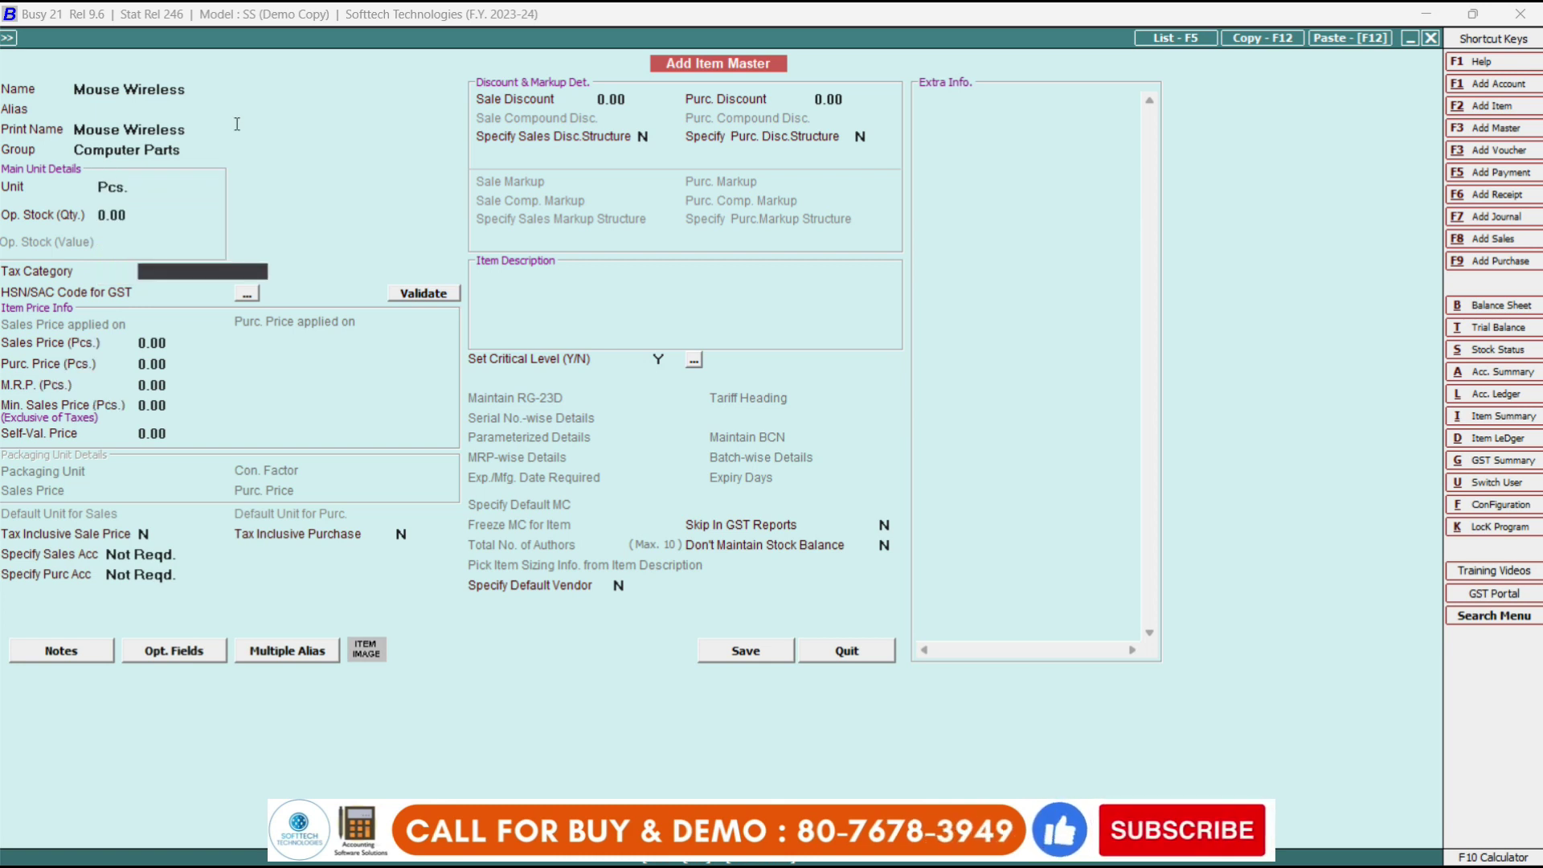
text(12)
key(Return)
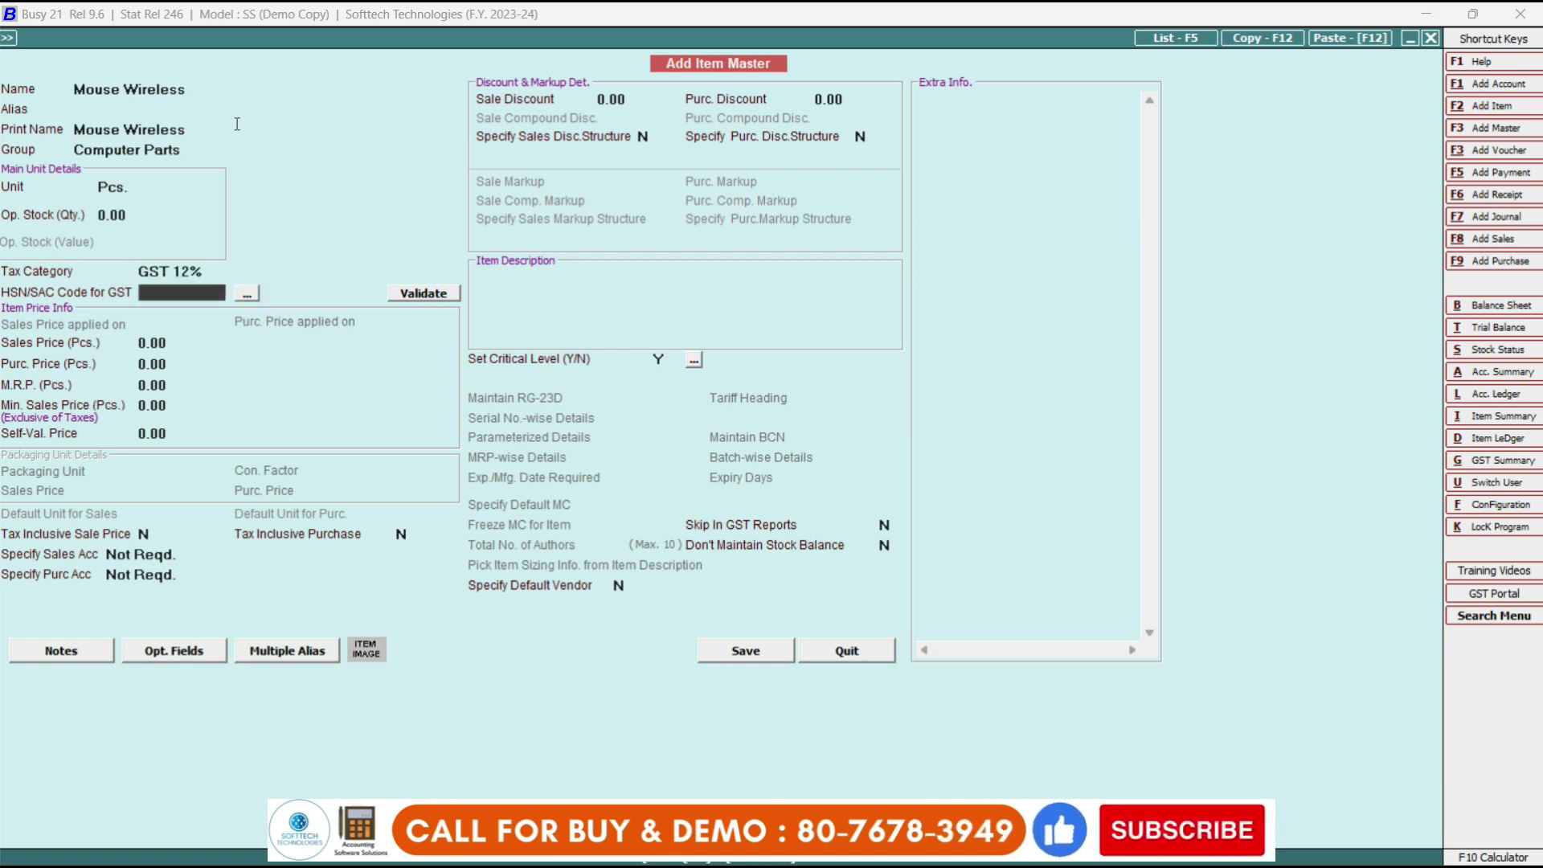
text(5874)
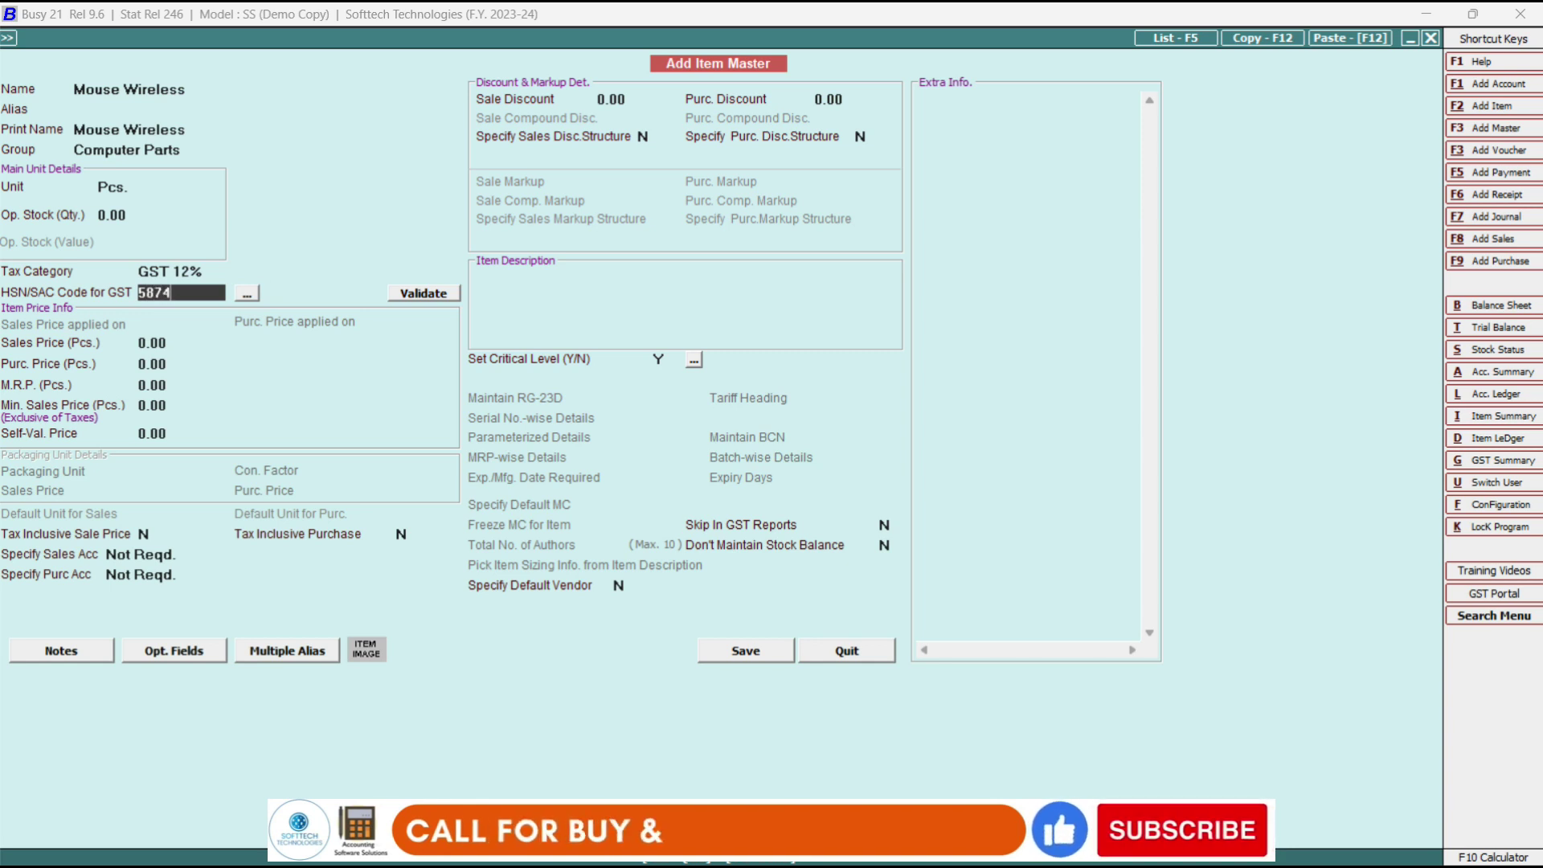
key(Return)
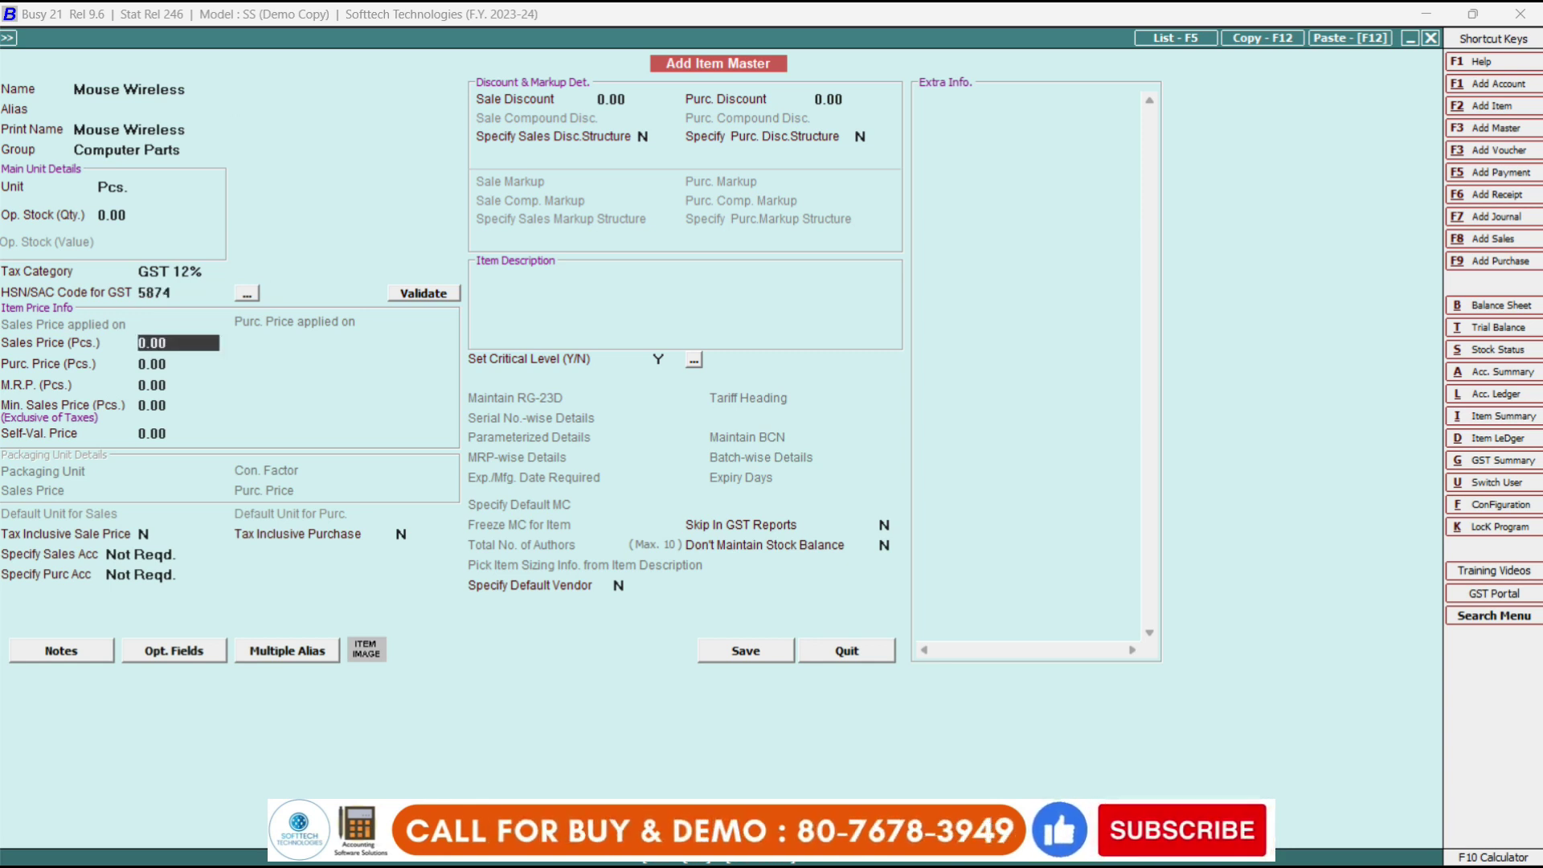
- Set the item's sales price to 100, purchase price to 77 and M.R.P. to 100
key(Return)
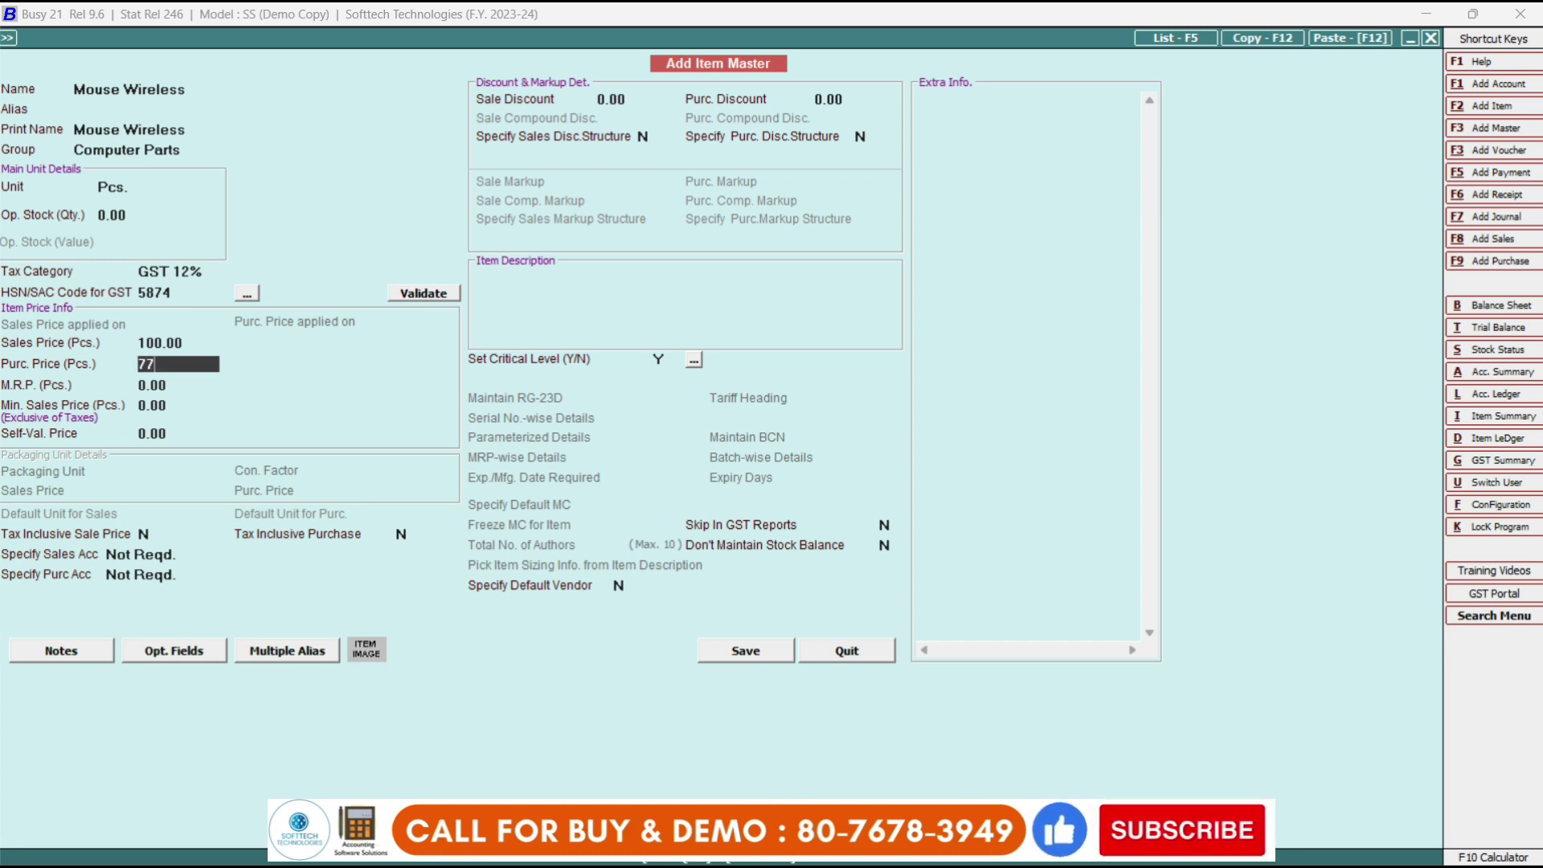
key(Return)
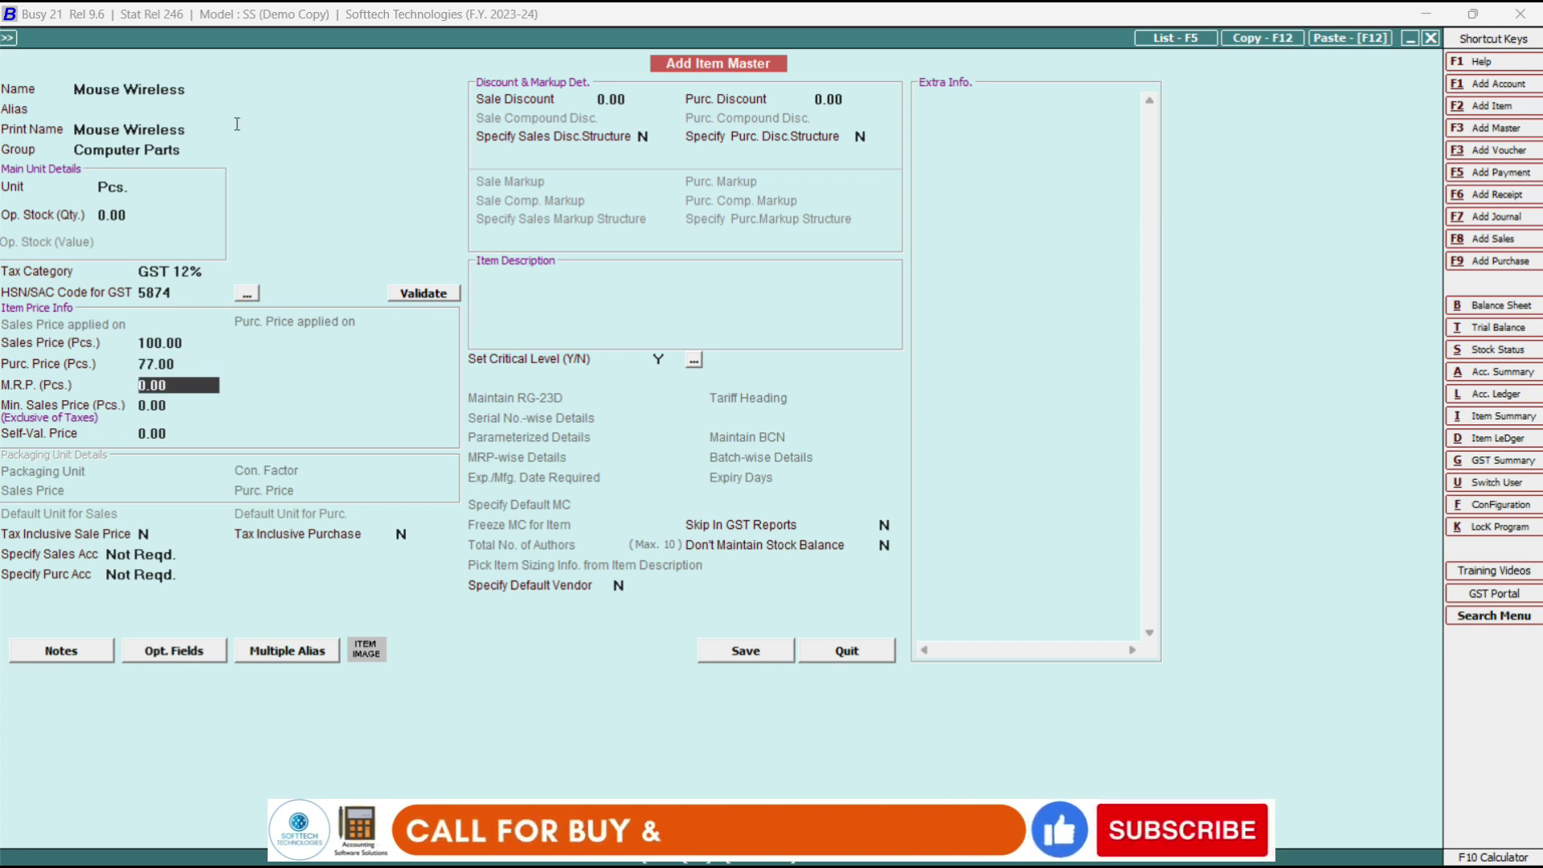
text(10)
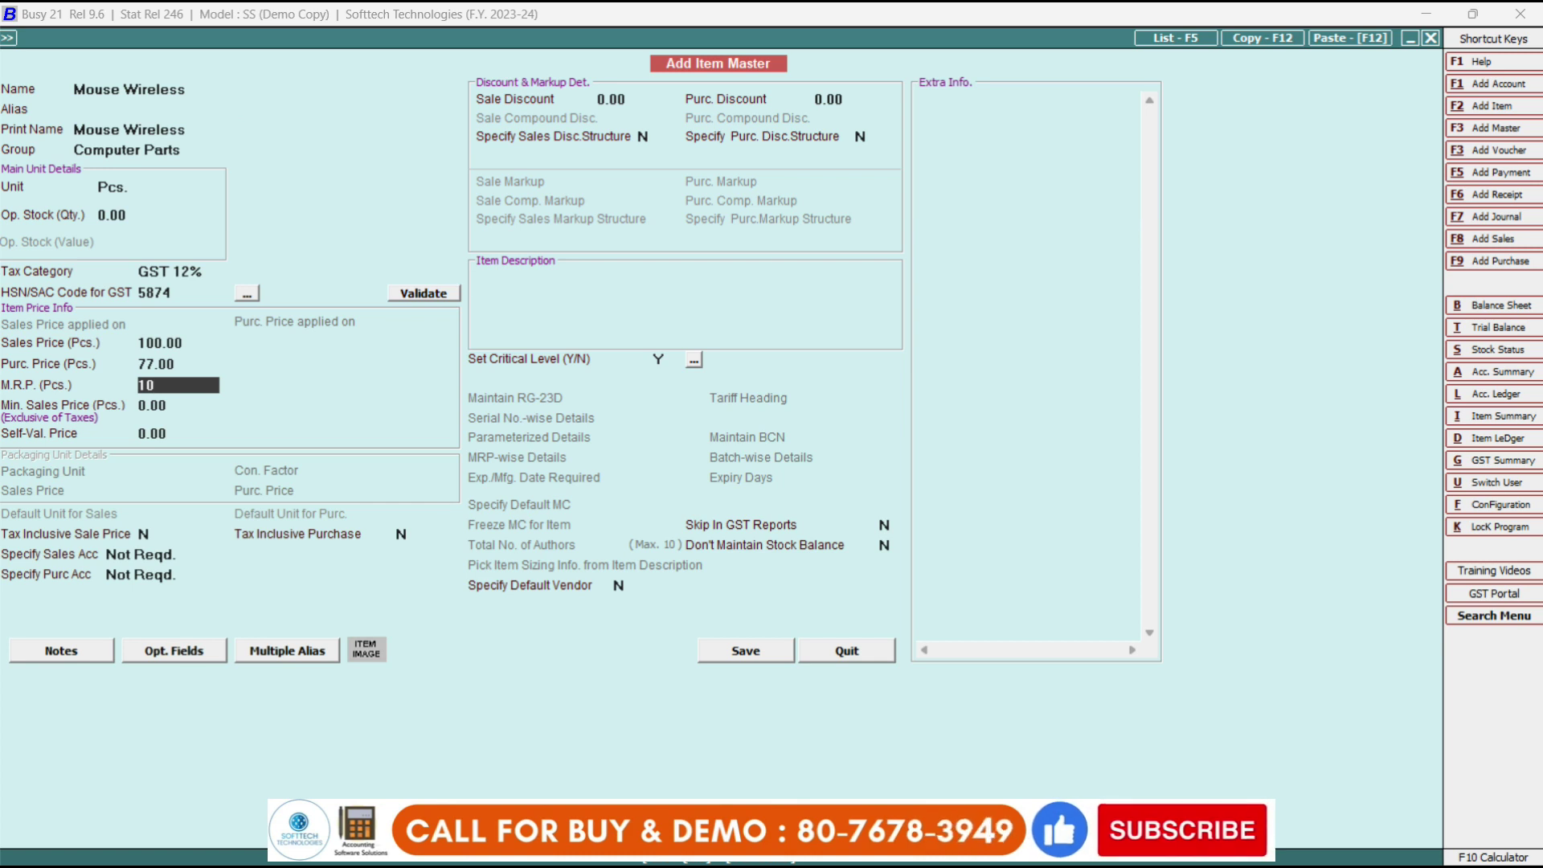
text(0)
key(Return)
key(Return)
key(Return)
key(Return)
key(Return)
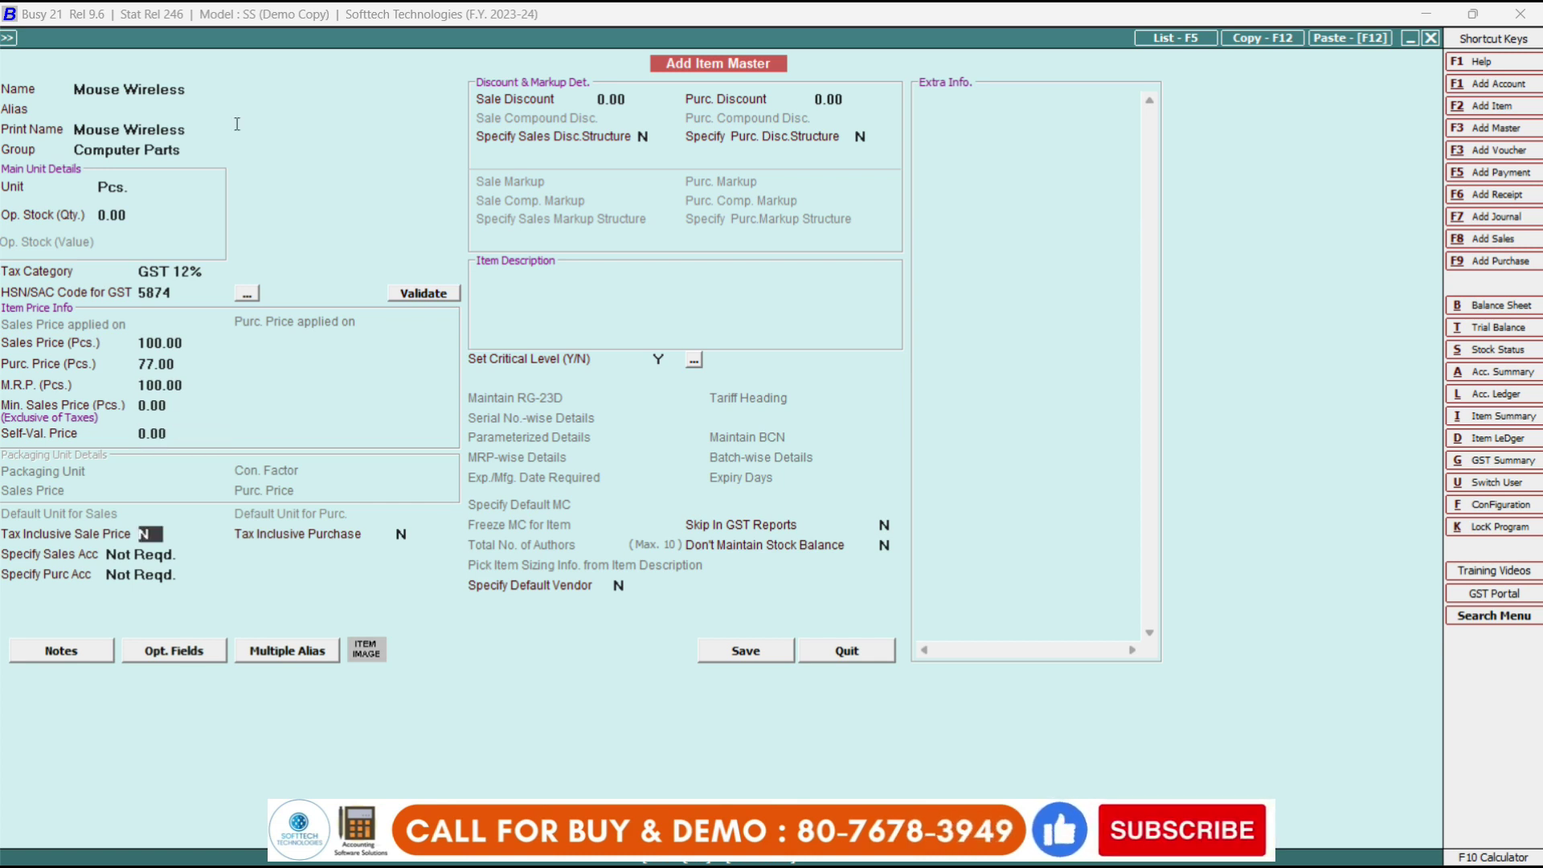
- Accept the remaining tax and discount defaults and save the item into the voucher's first row
key(Return)
key(Return)
key(Return)
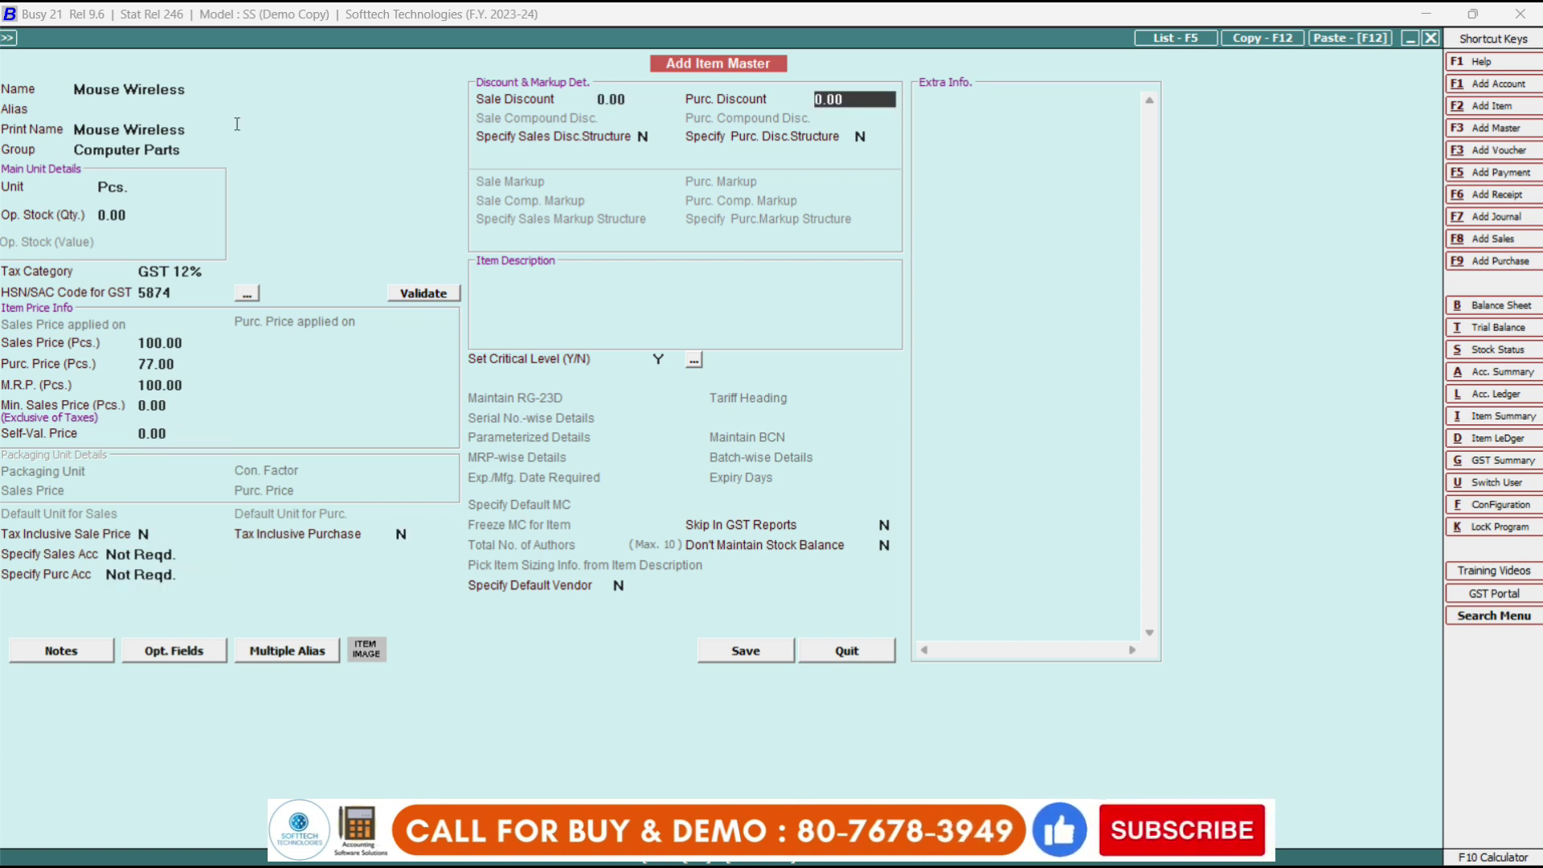
key(Return)
key(Return)
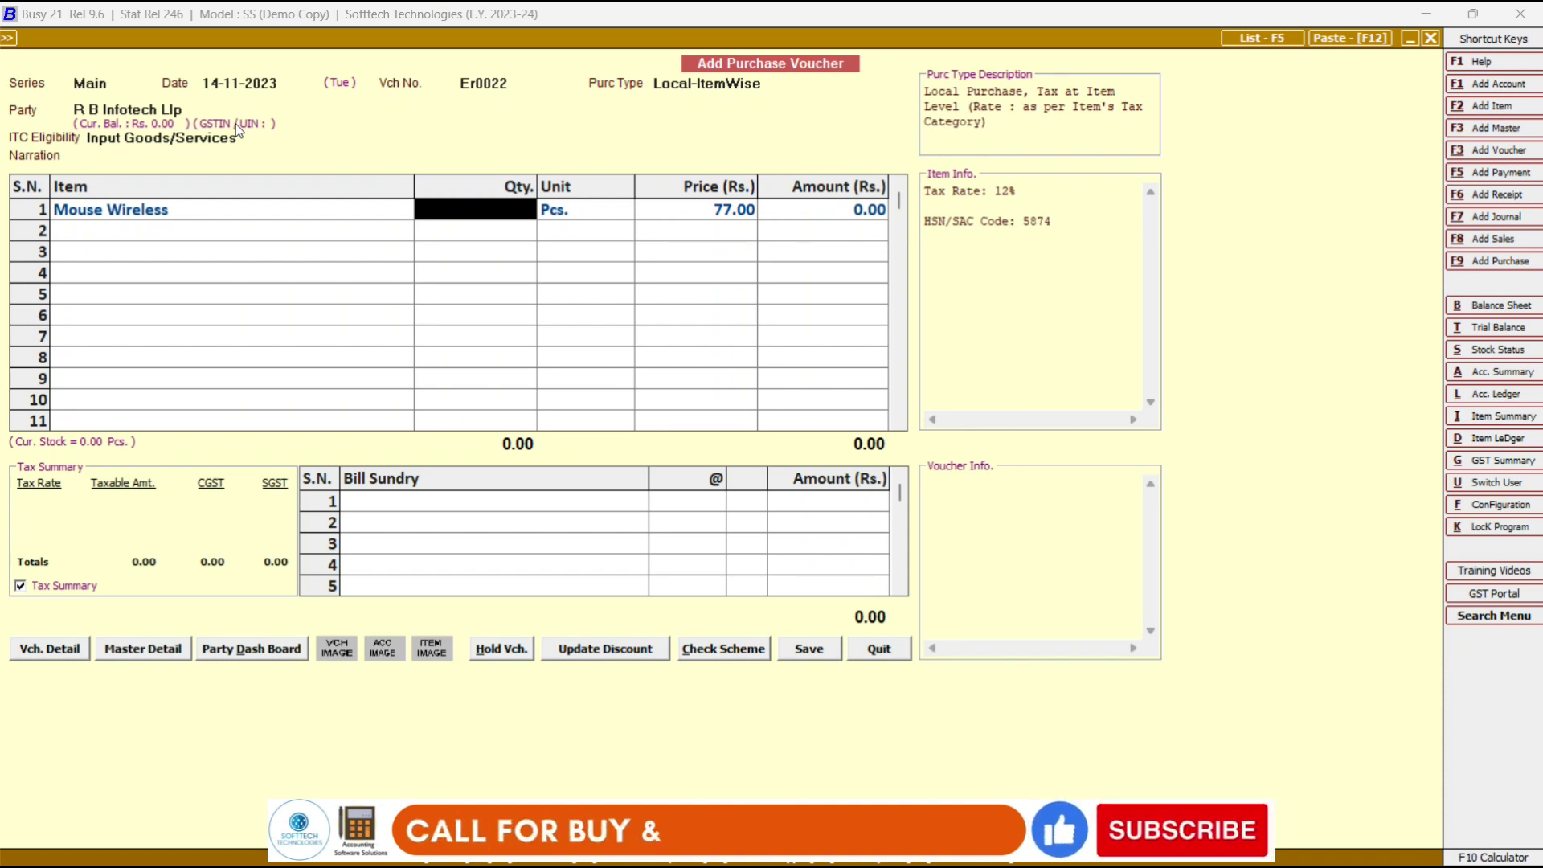
- Enter a quantity of 10 for Mouse Wireless at the default price and accept its item-wise GST
text(10)
key(Return)
key(Return)
key(Return)
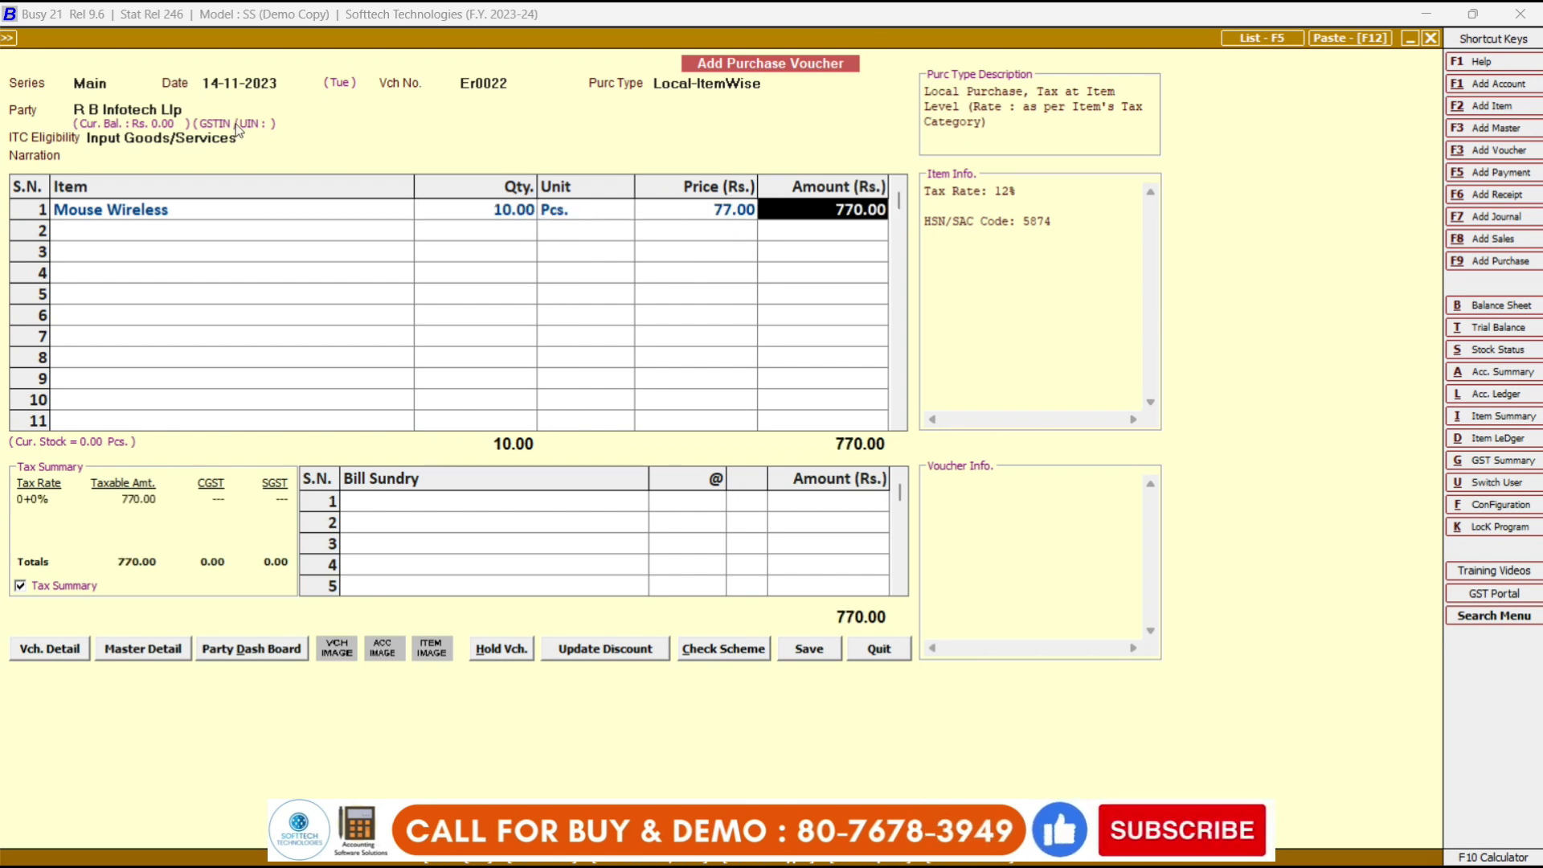
key(Return)
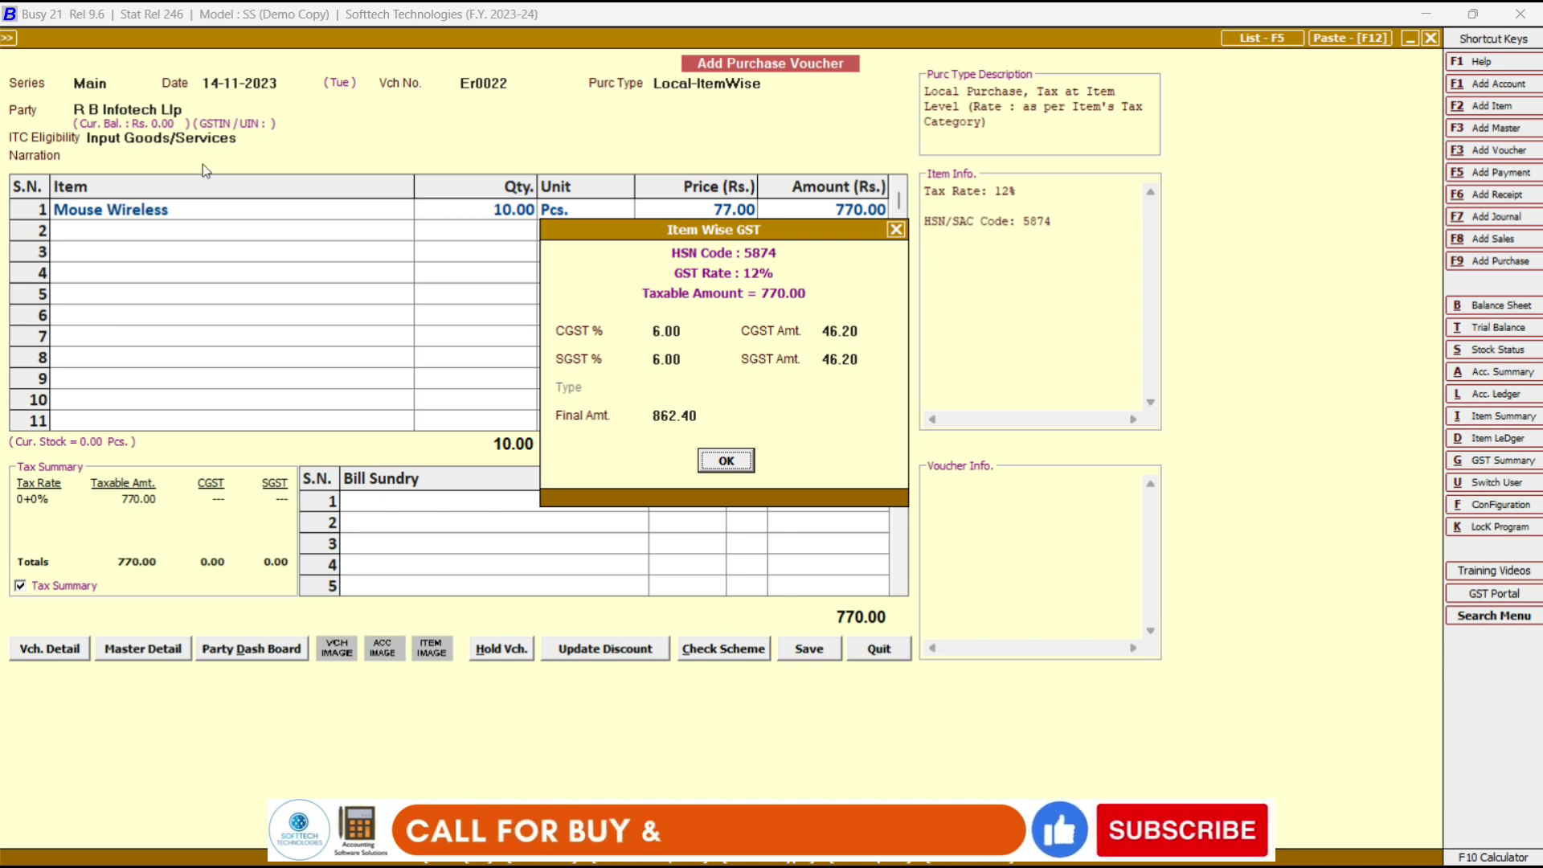
click(726, 460)
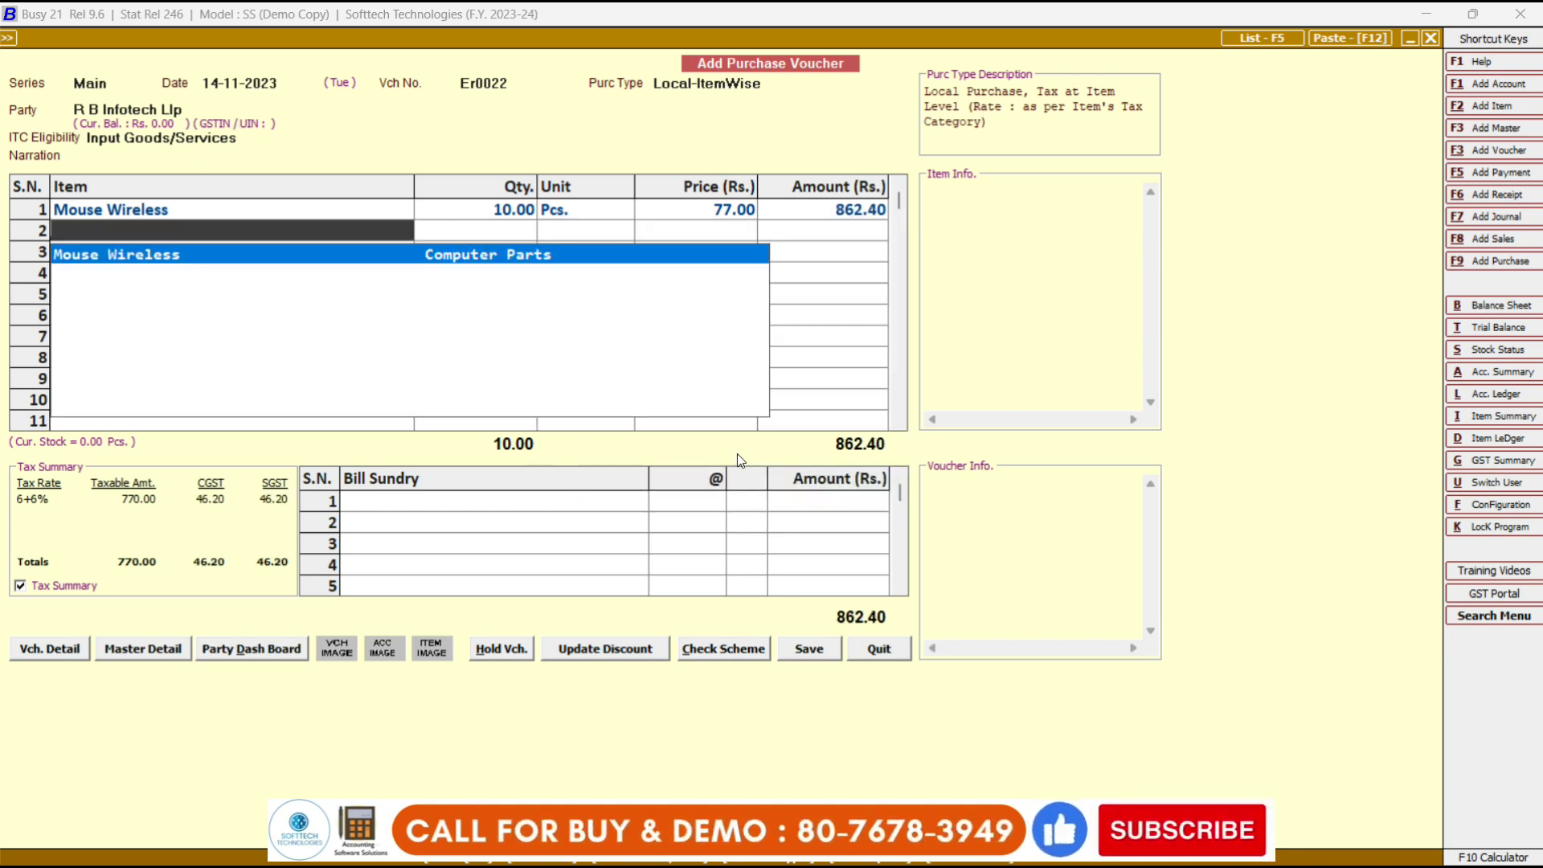
key(Up)
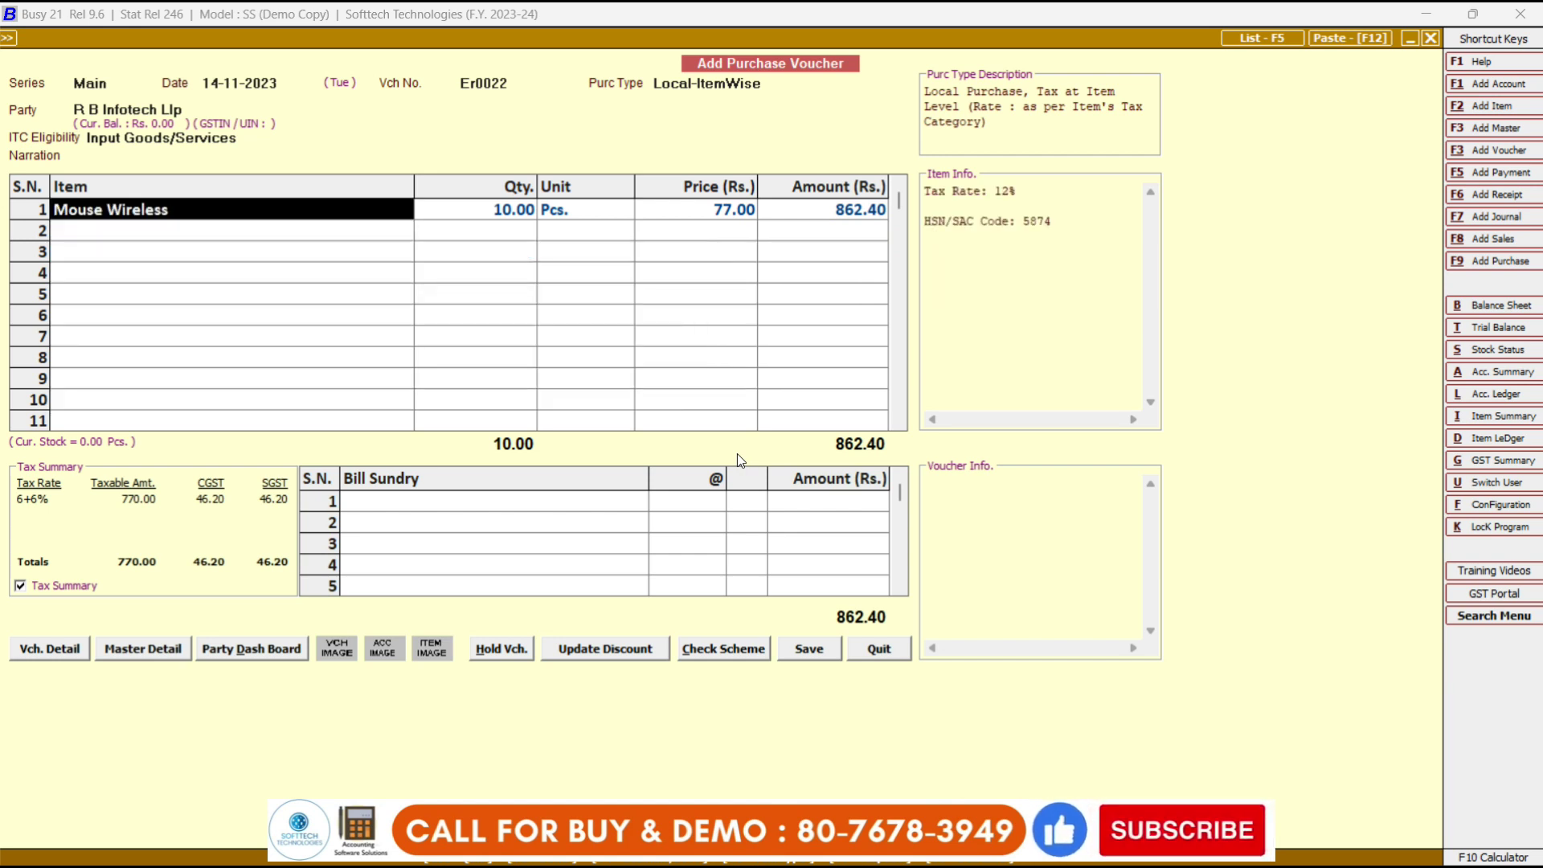
- Add Keyboard + Mouse Combo wireless in the second item row with quantity 50, accepting the default price and item-wise GST
key(Down)
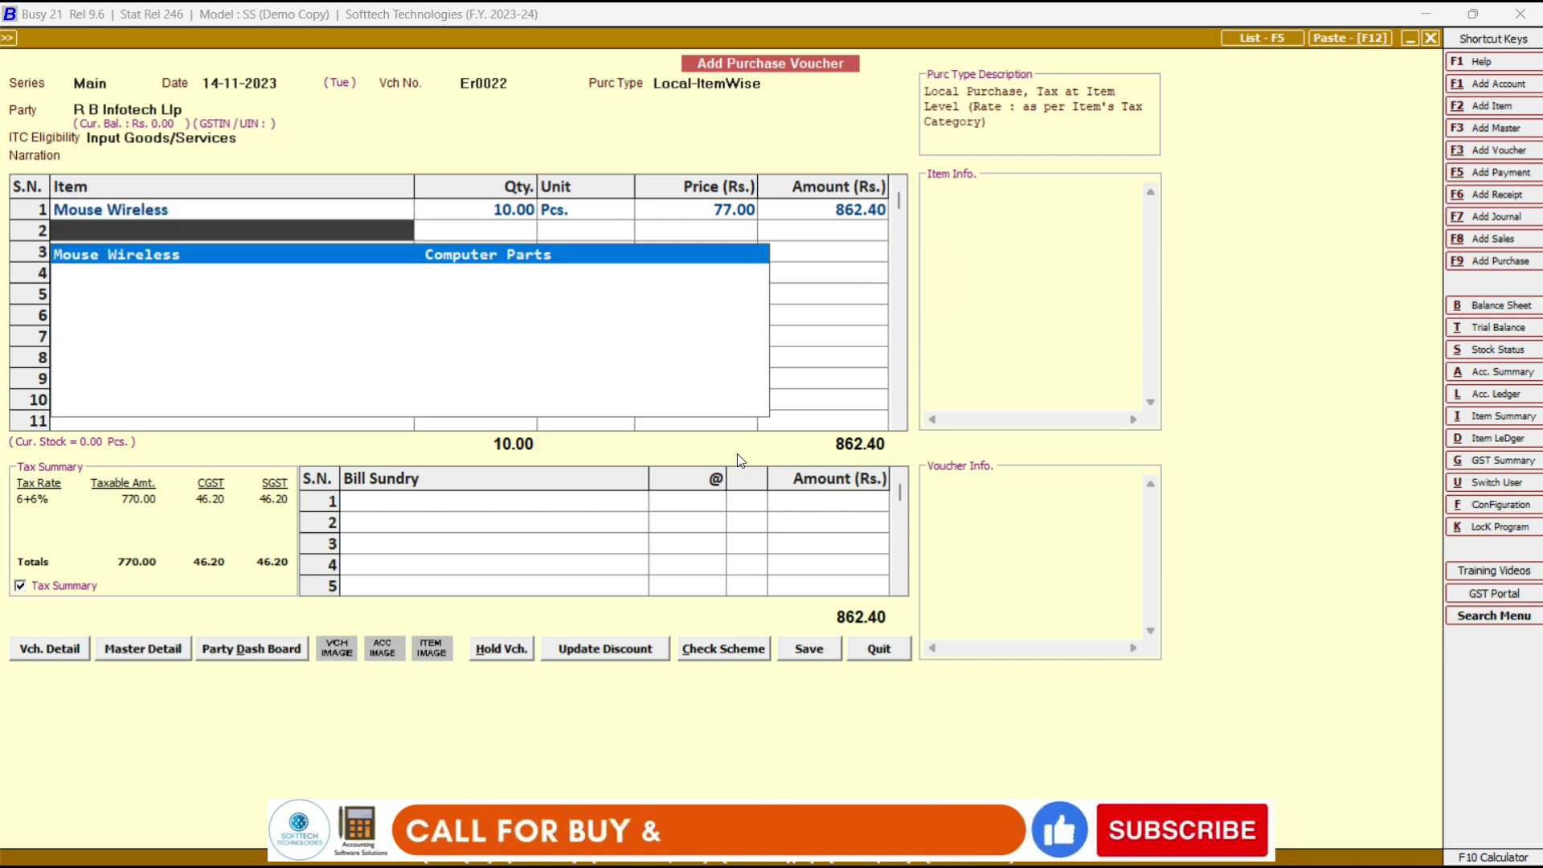
text(ke)
key(Return)
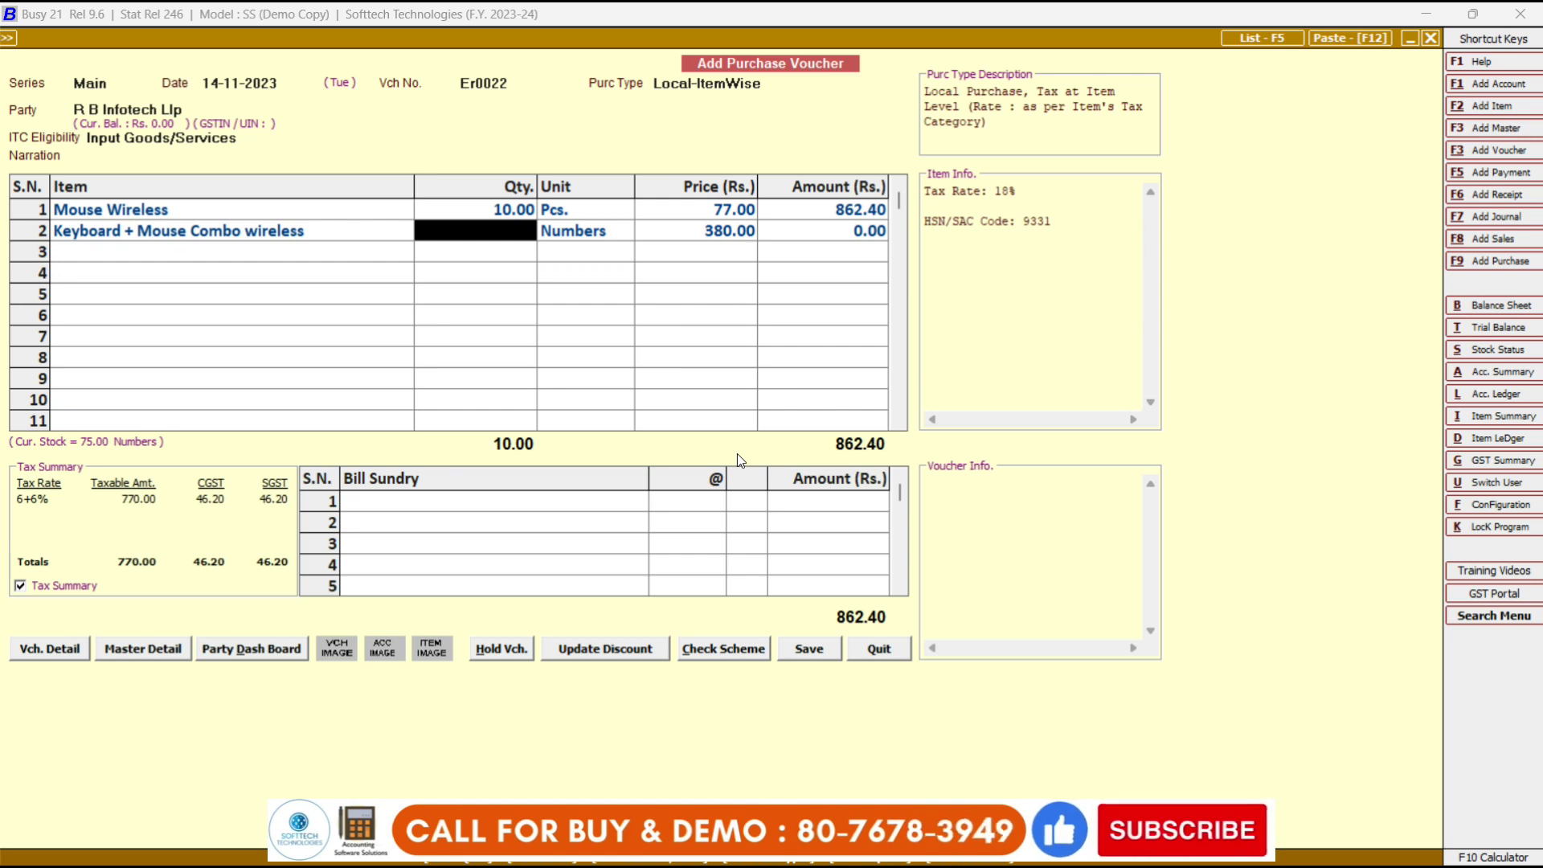
text(50)
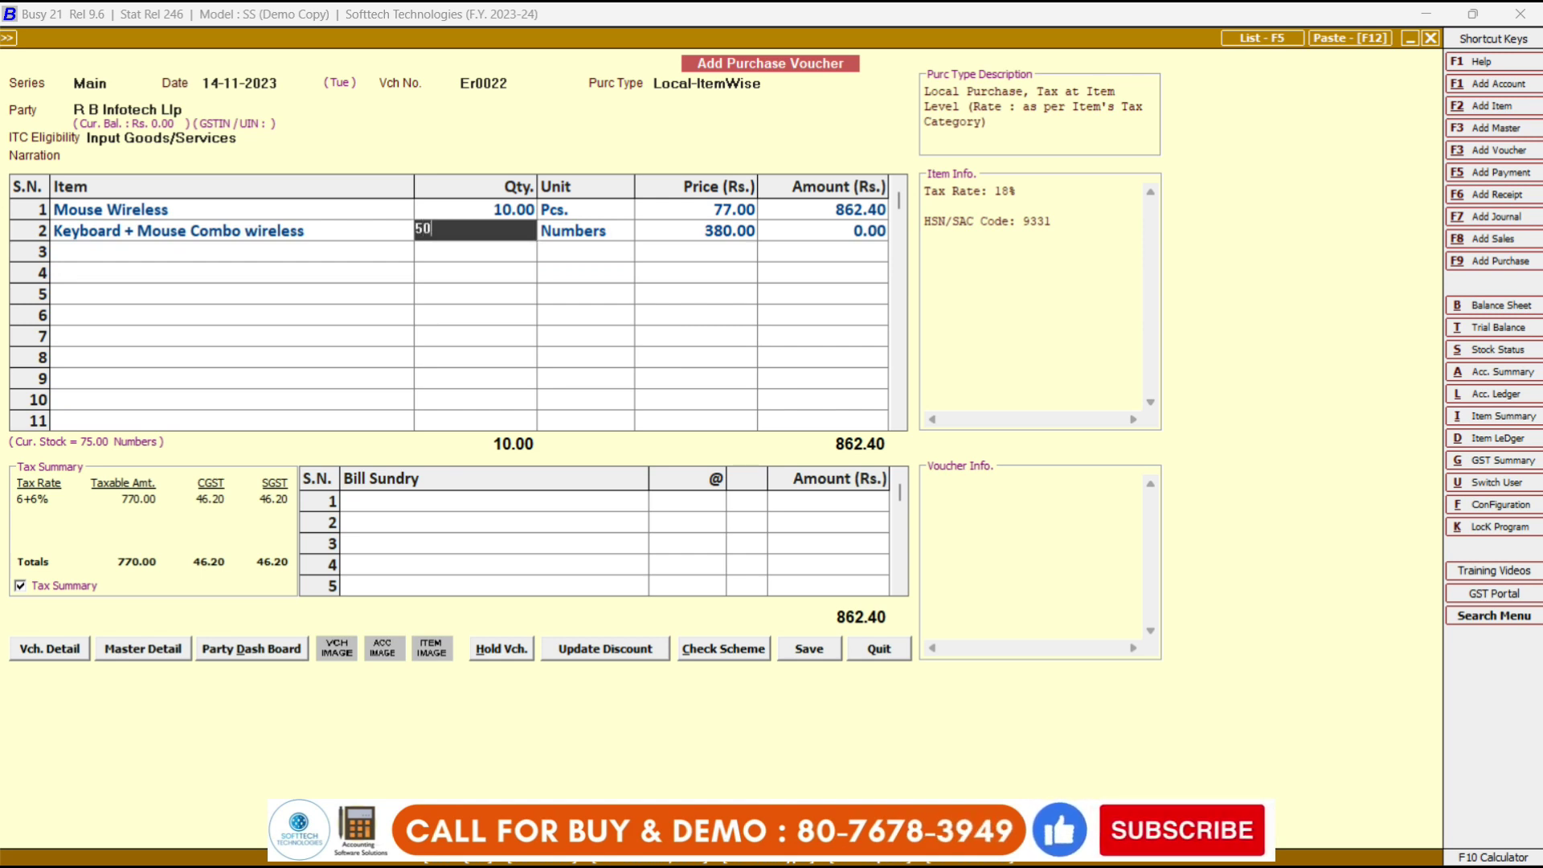
key(Return)
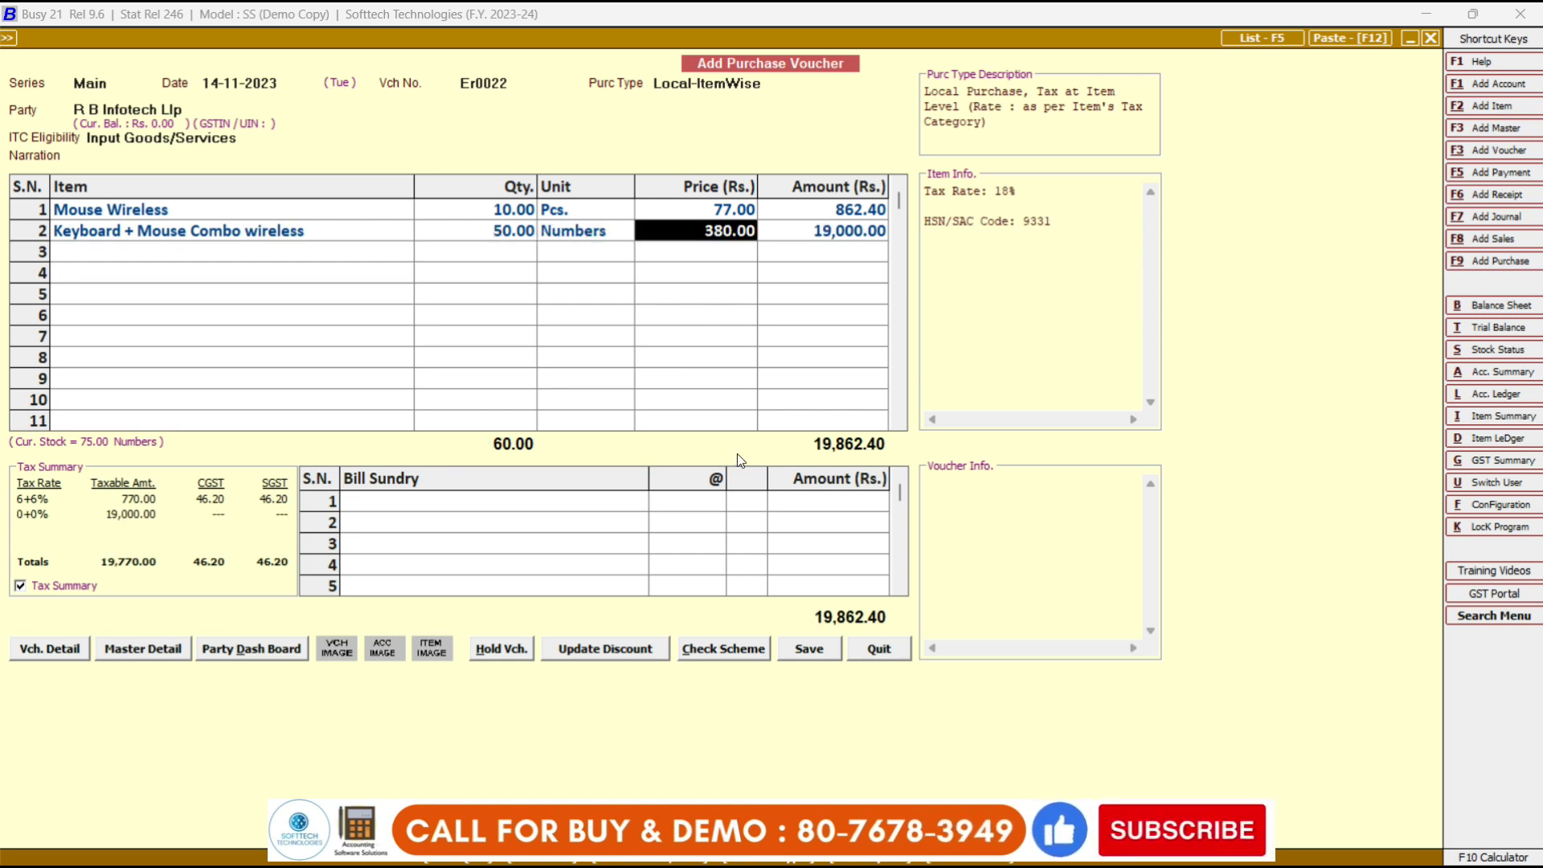
key(Return)
key(Return)
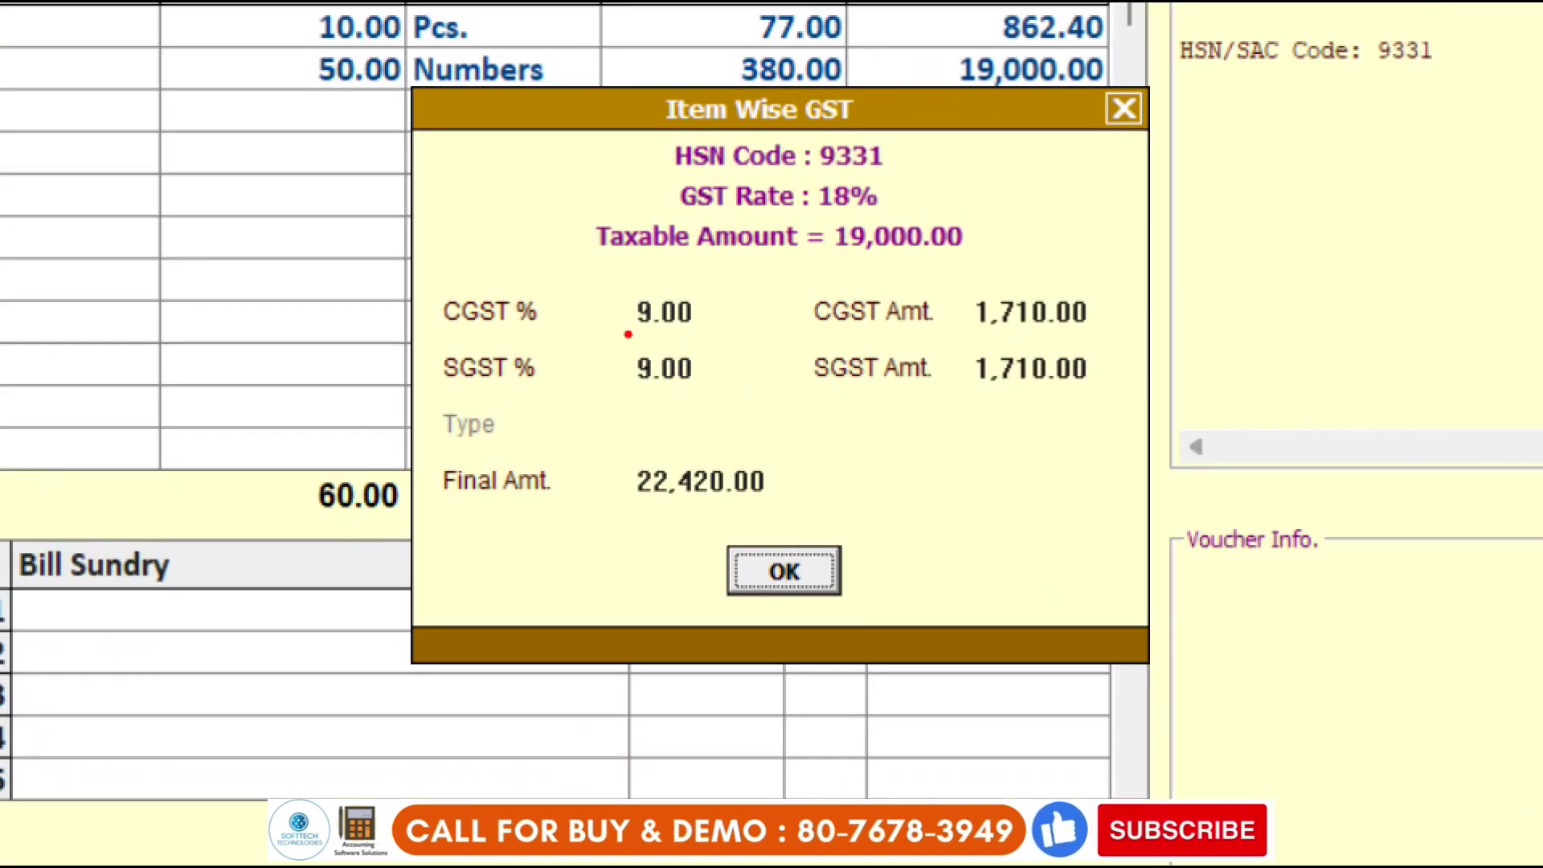
mouse_move(617, 278)
mouse_down()
mouse_move(699, 338)
mouse_move(732, 424)
mouse_up()
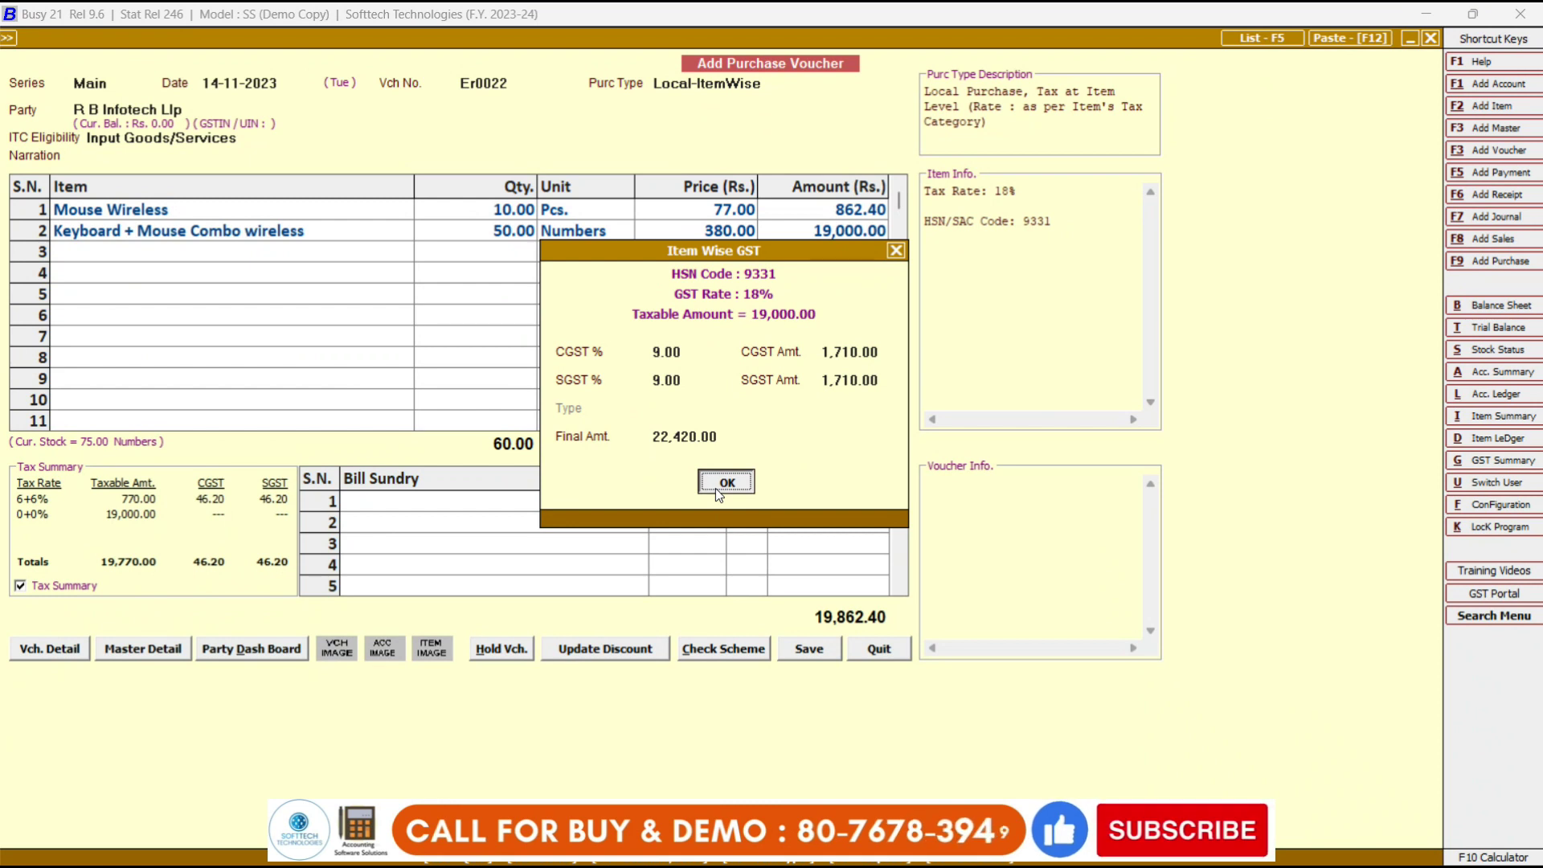
click(715, 489)
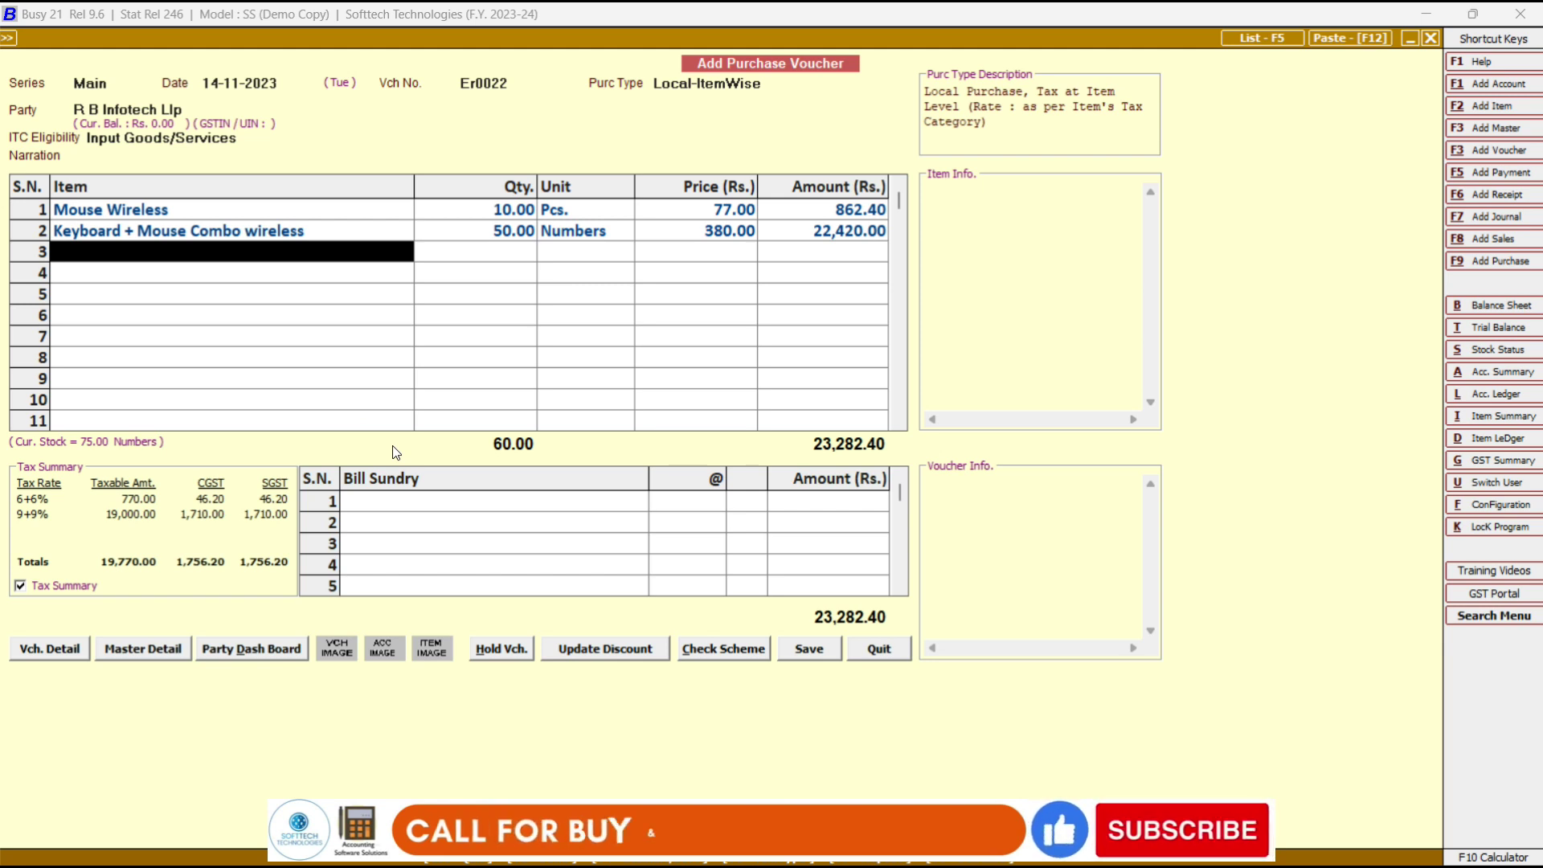
- Add a Freight & Forwarding Charges bill sundry of 250 to the voucher
click(390, 503)
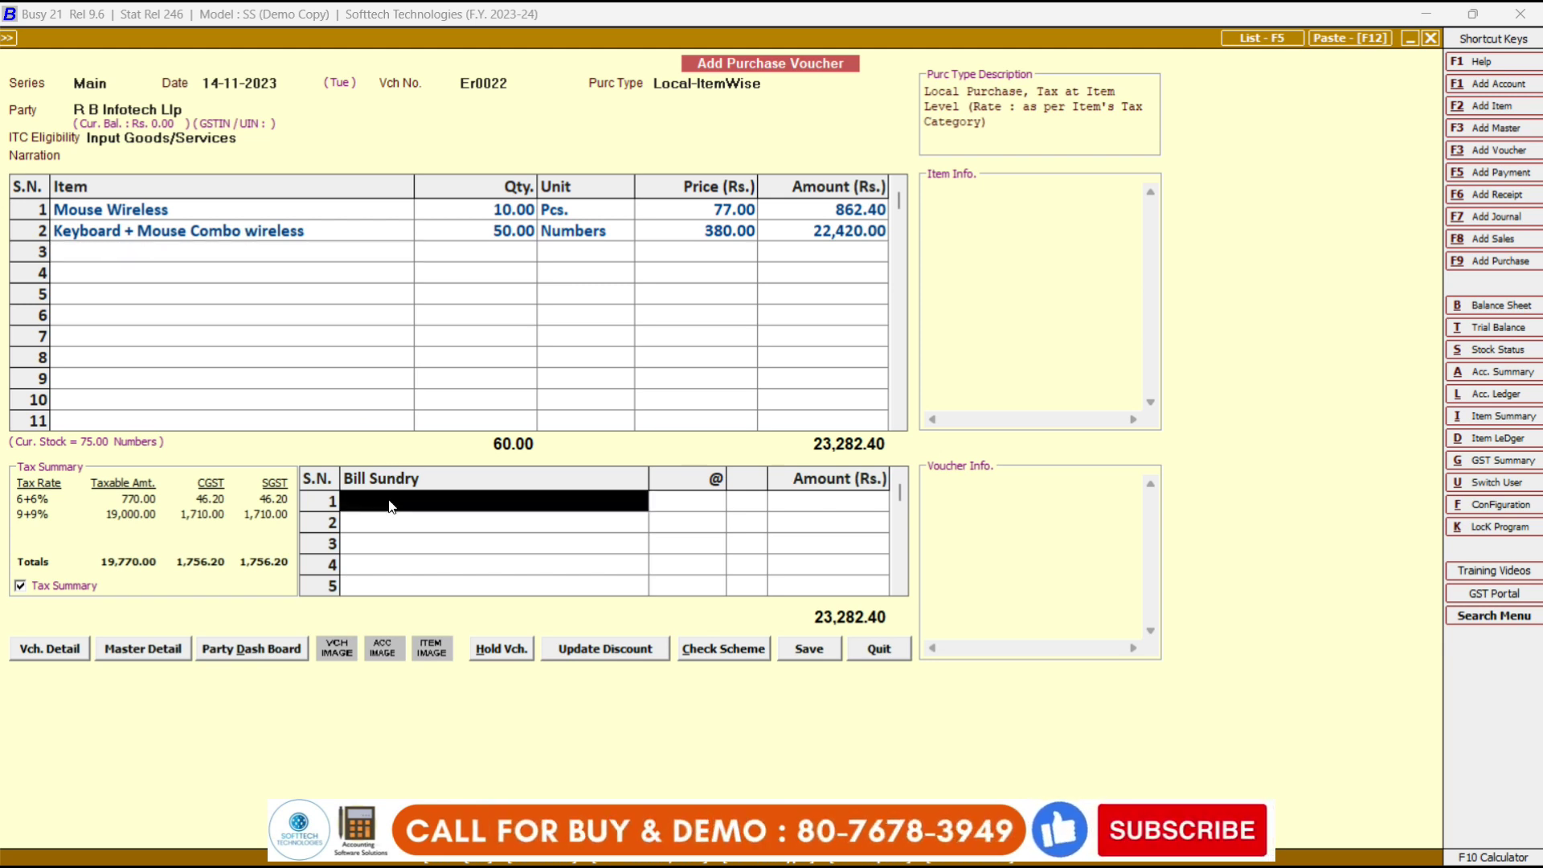
text(fre)
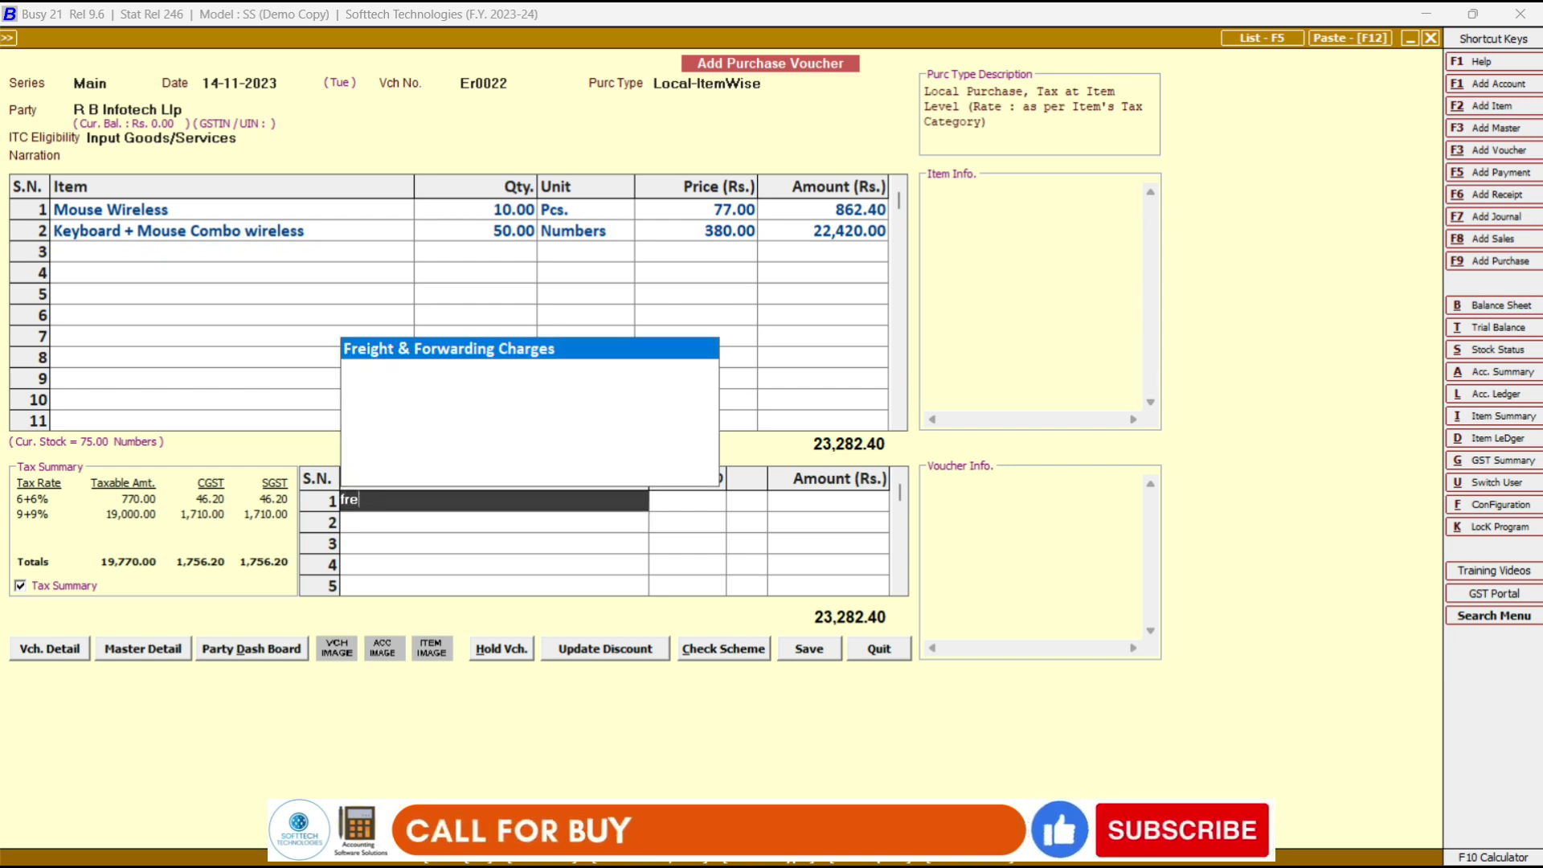
key(Return)
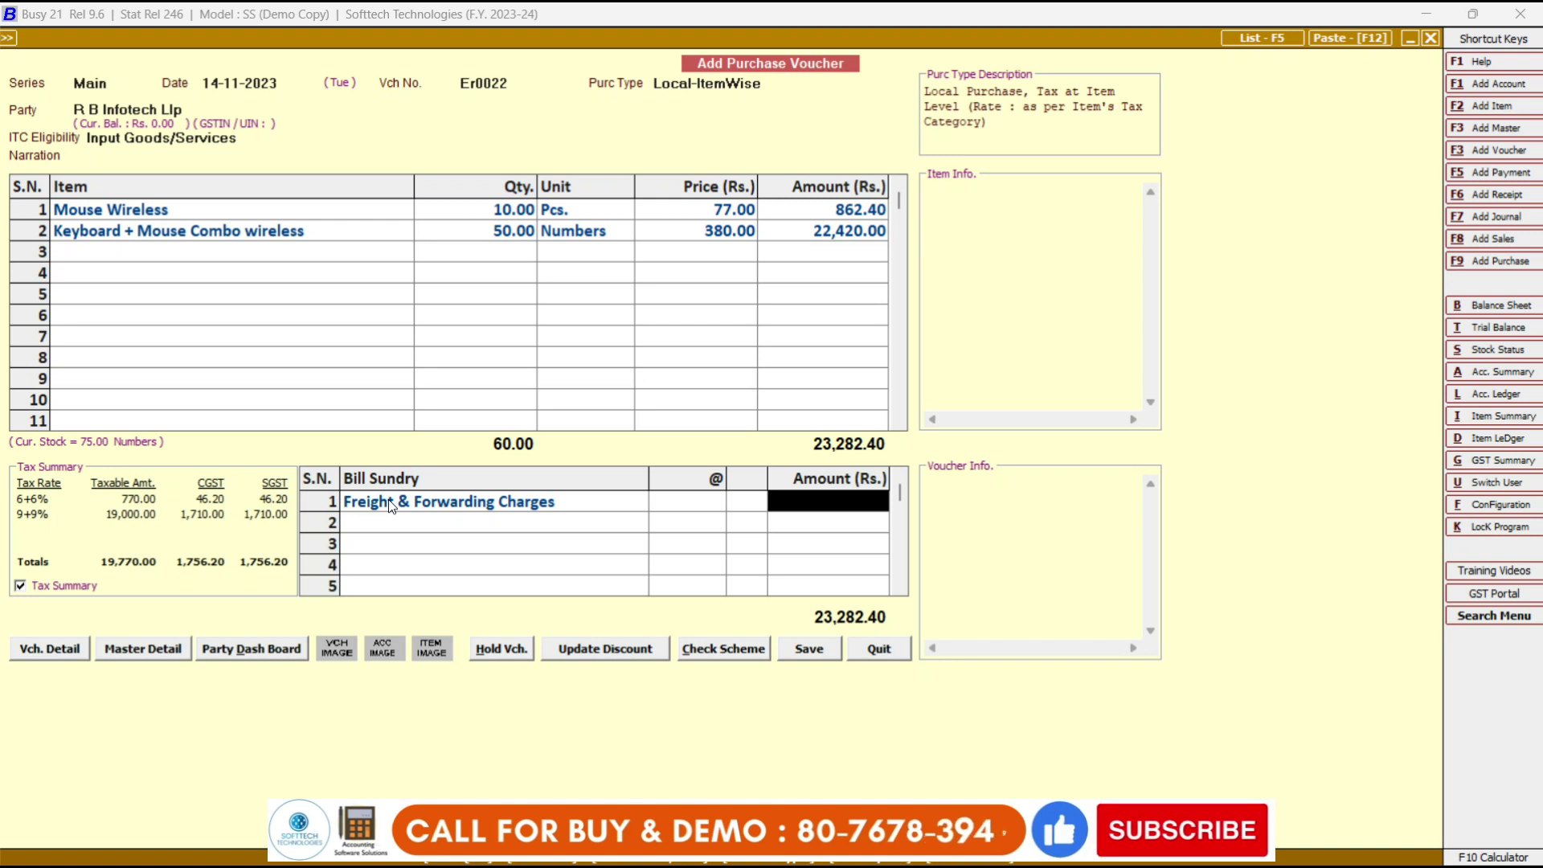
text(250)
key(Return)
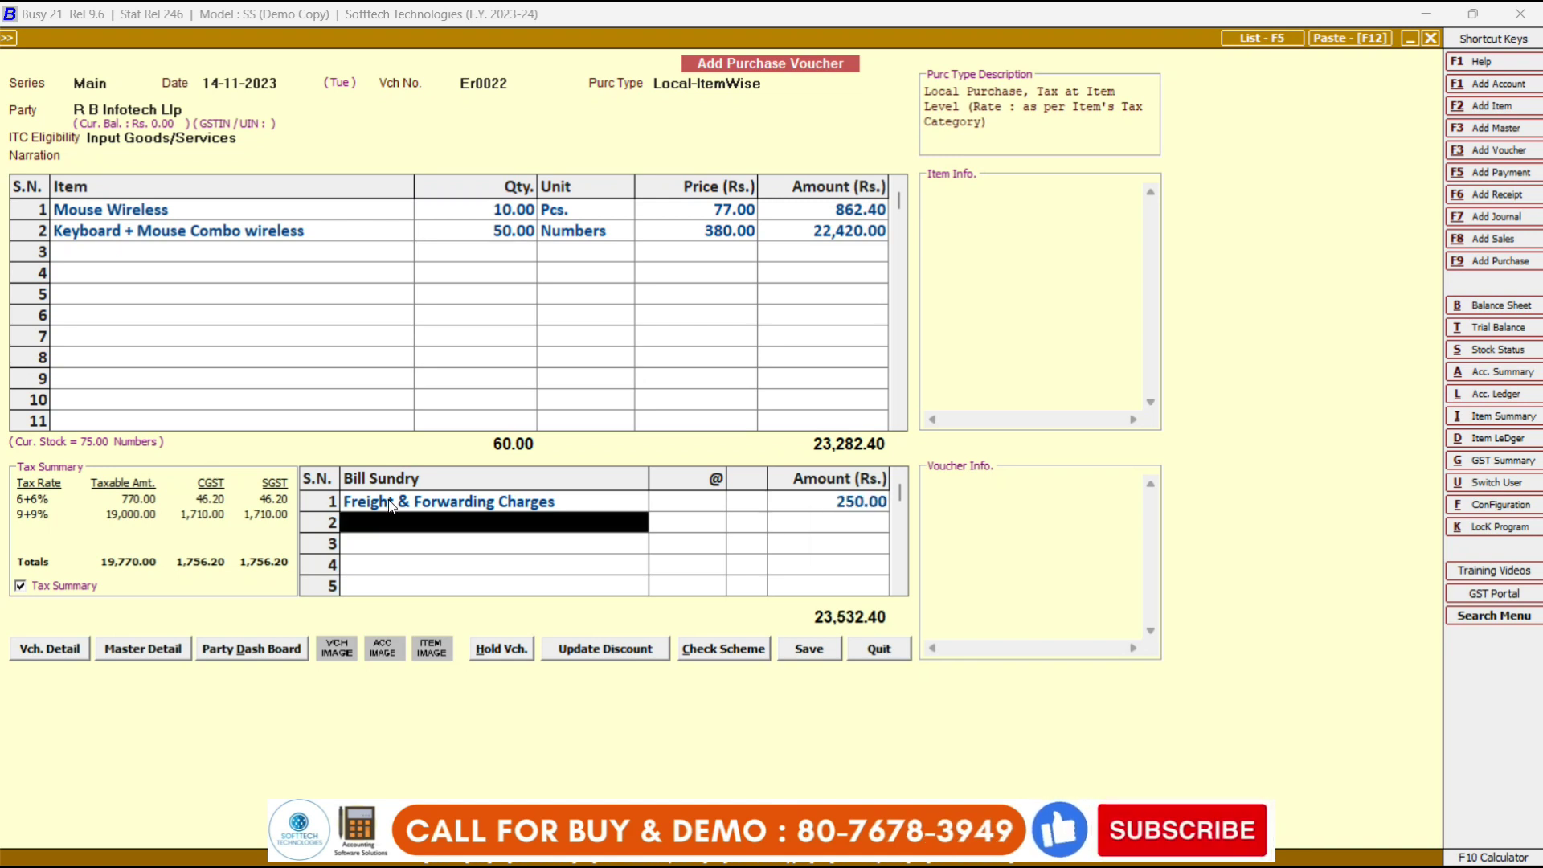
- Add a Discount bill sundry at 5% in the second bill sundry row
text(dis)
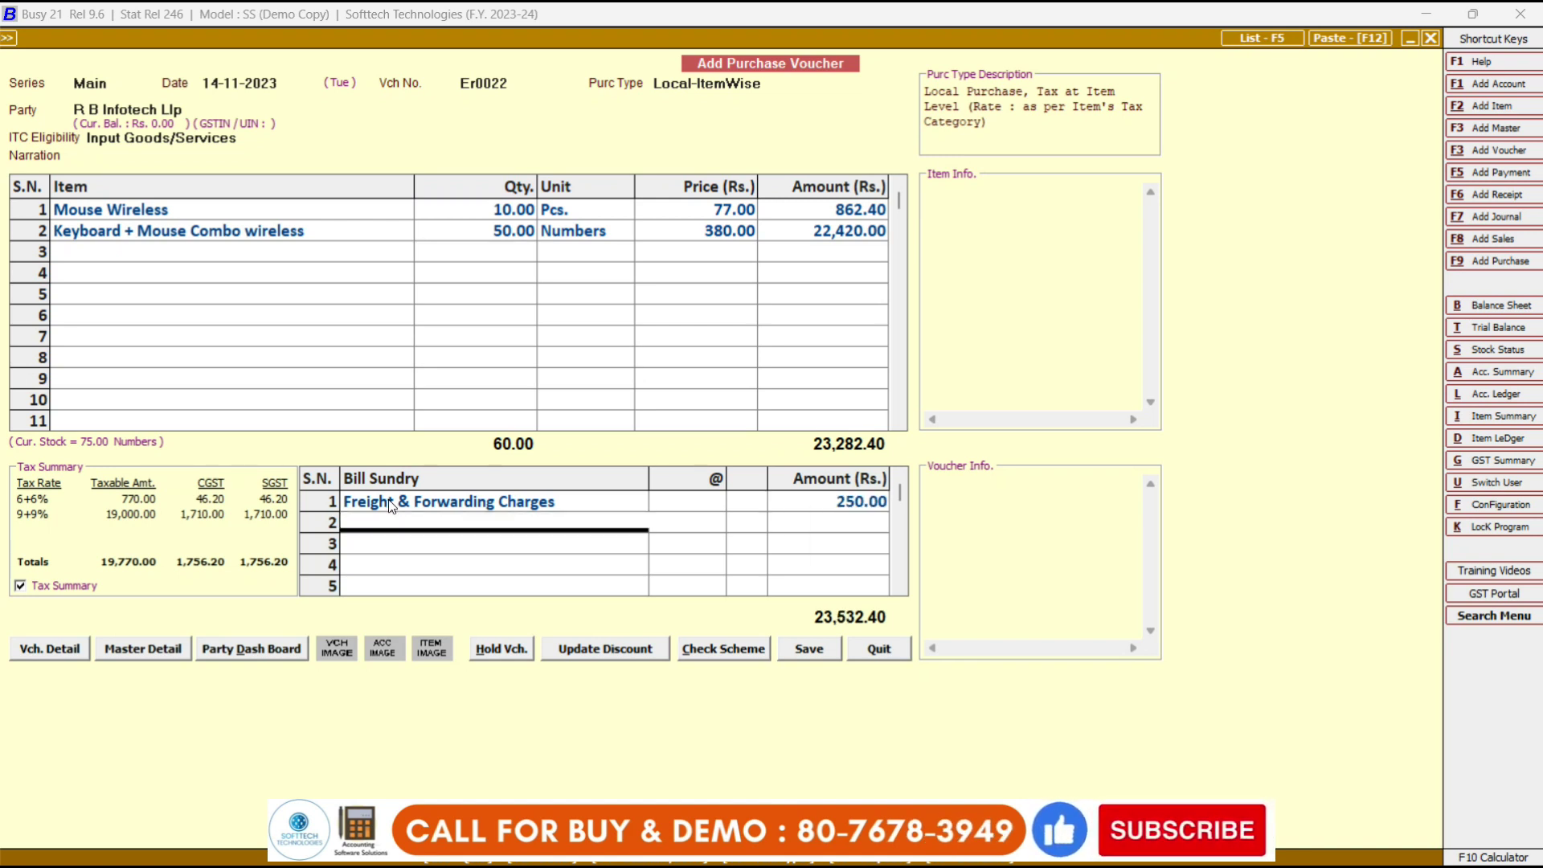
key(Return)
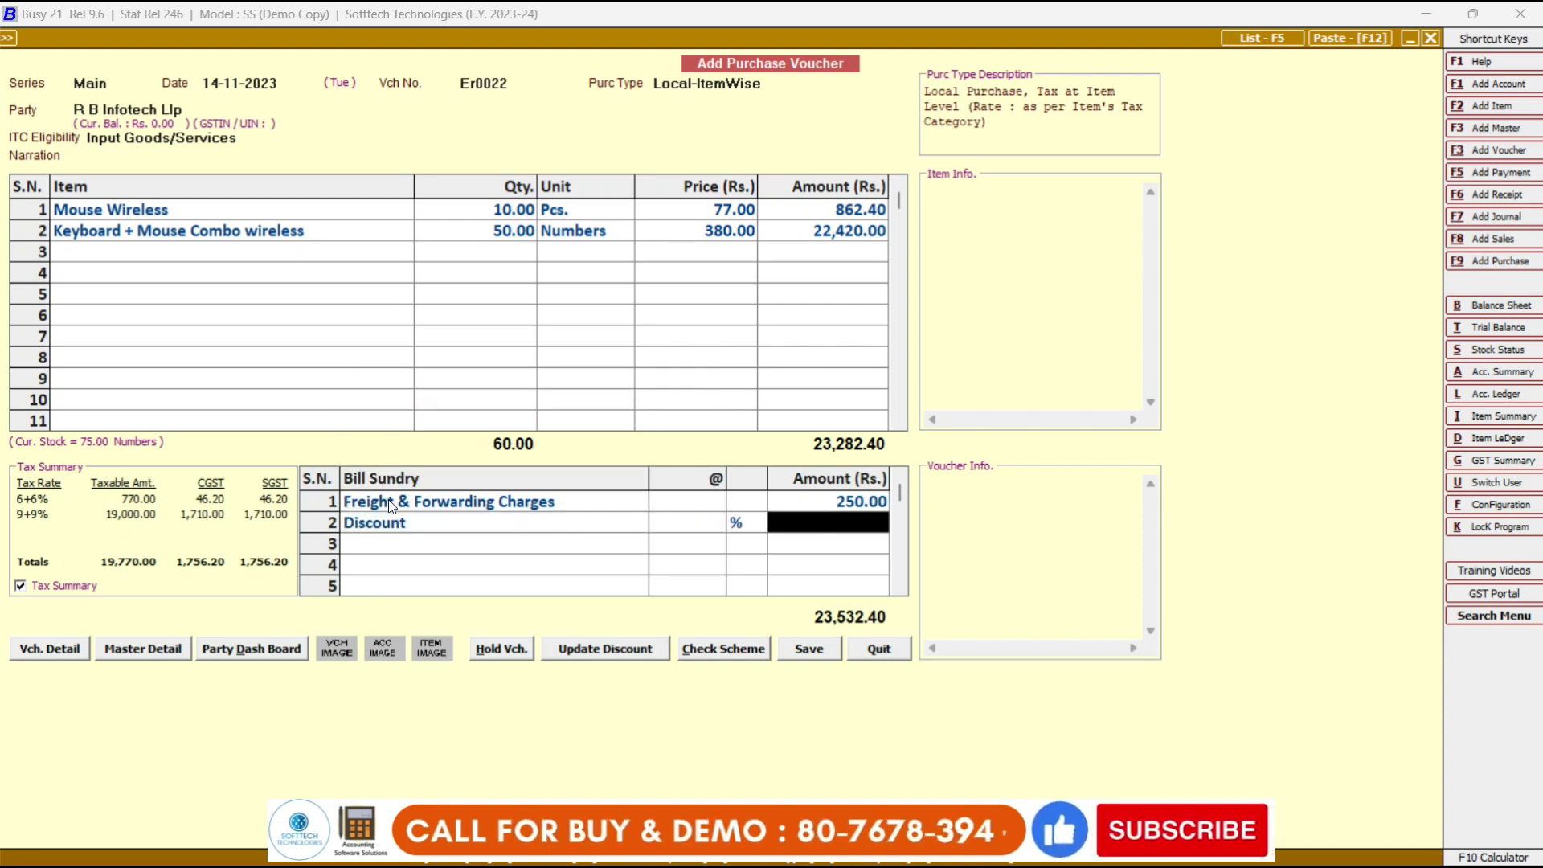
key(shift+Tab)
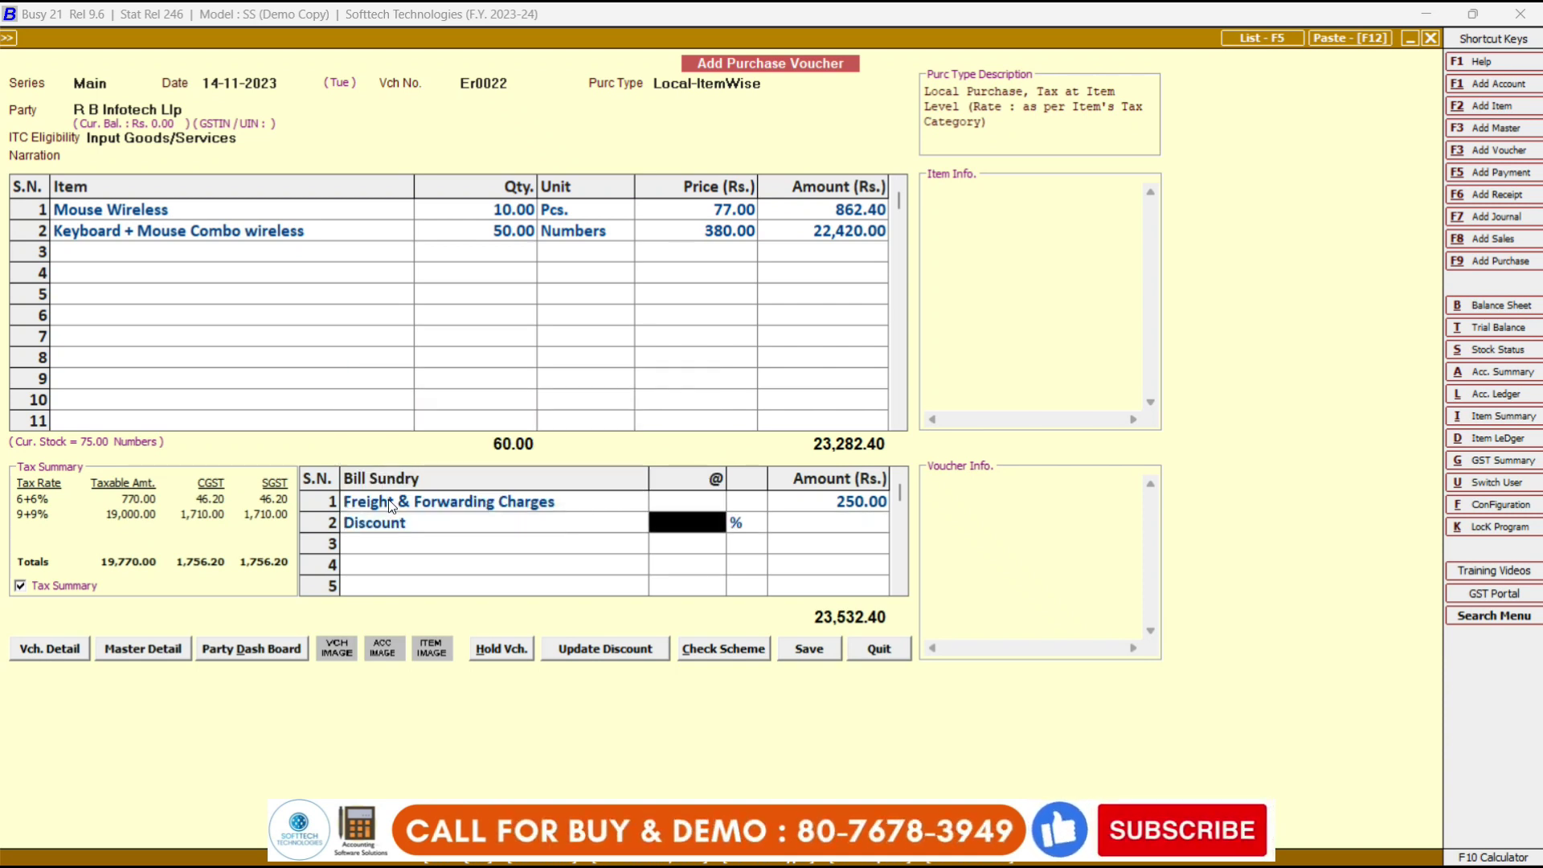
key(Tab)
key(shift+Tab)
text(5)
key(Tab)
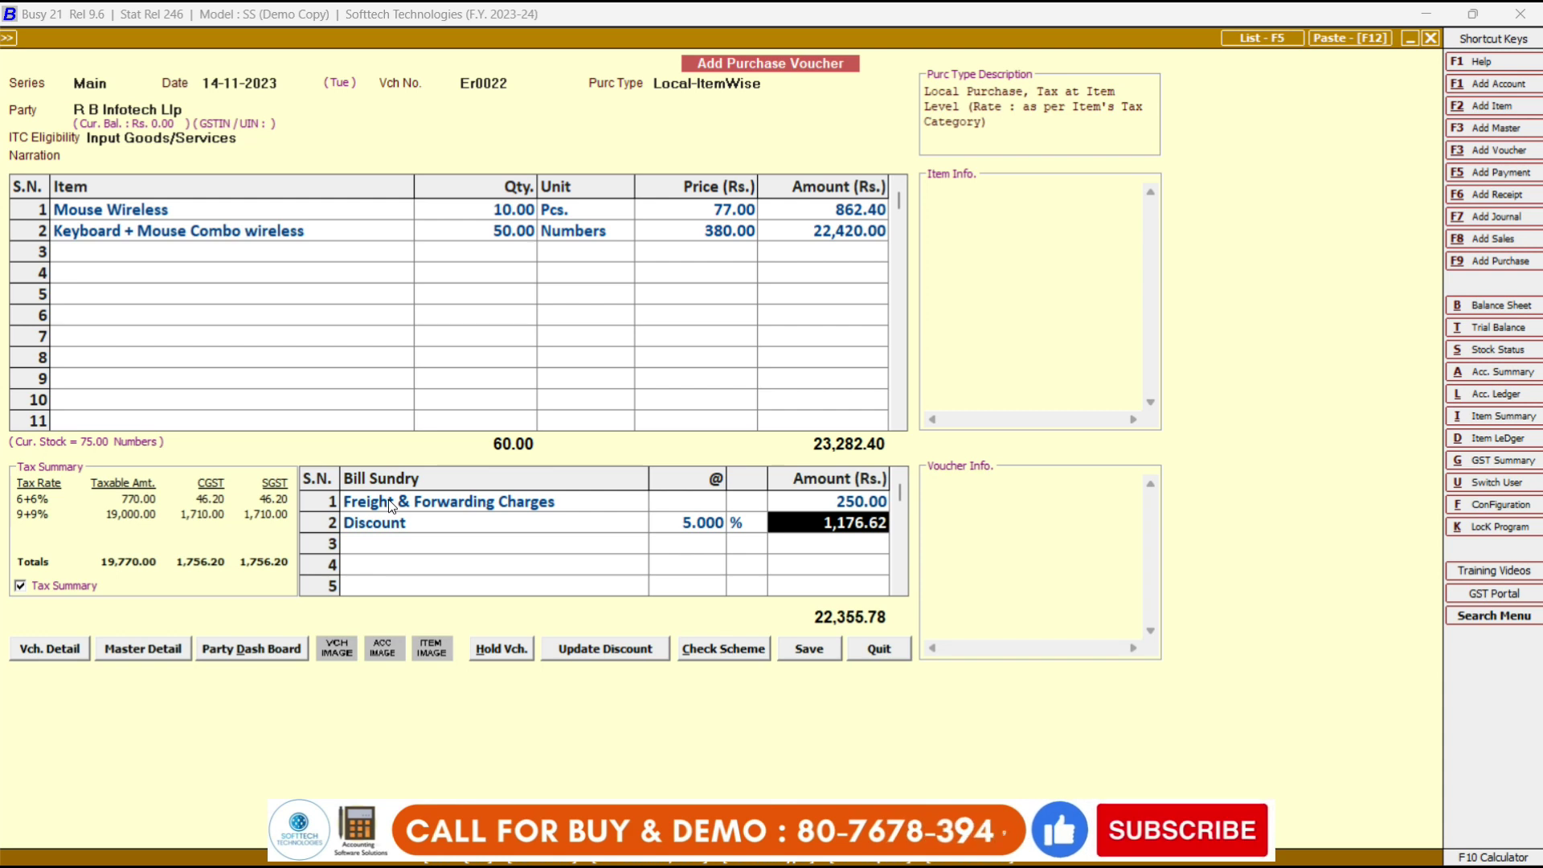
key(Return)
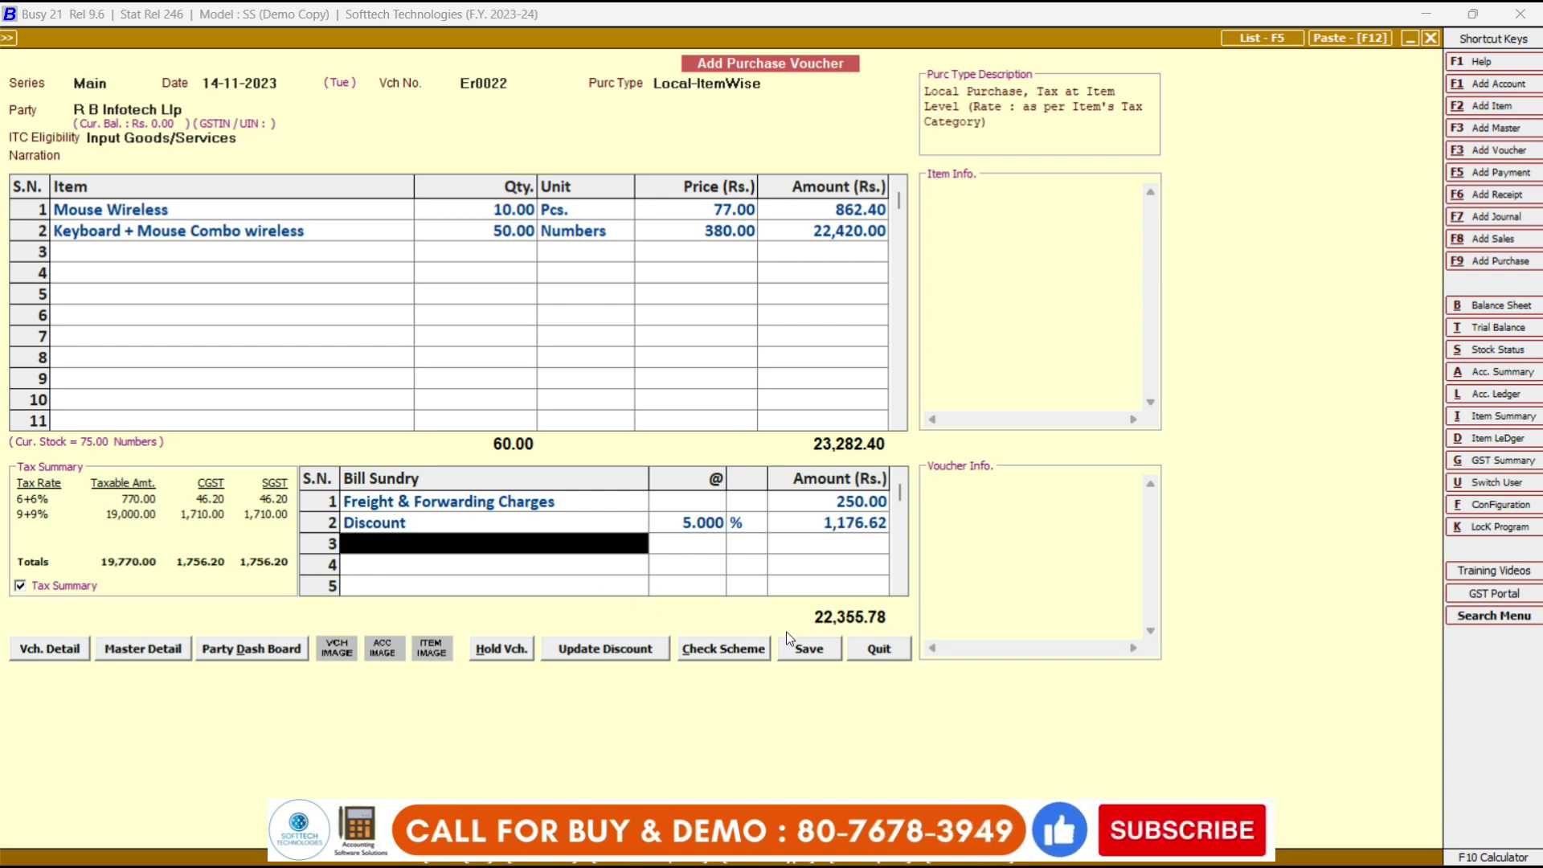
- Save the voucher despite the unregistered party, accepting the default GST reporting details and new bill reference, and quit voucher entry
click(800, 651)
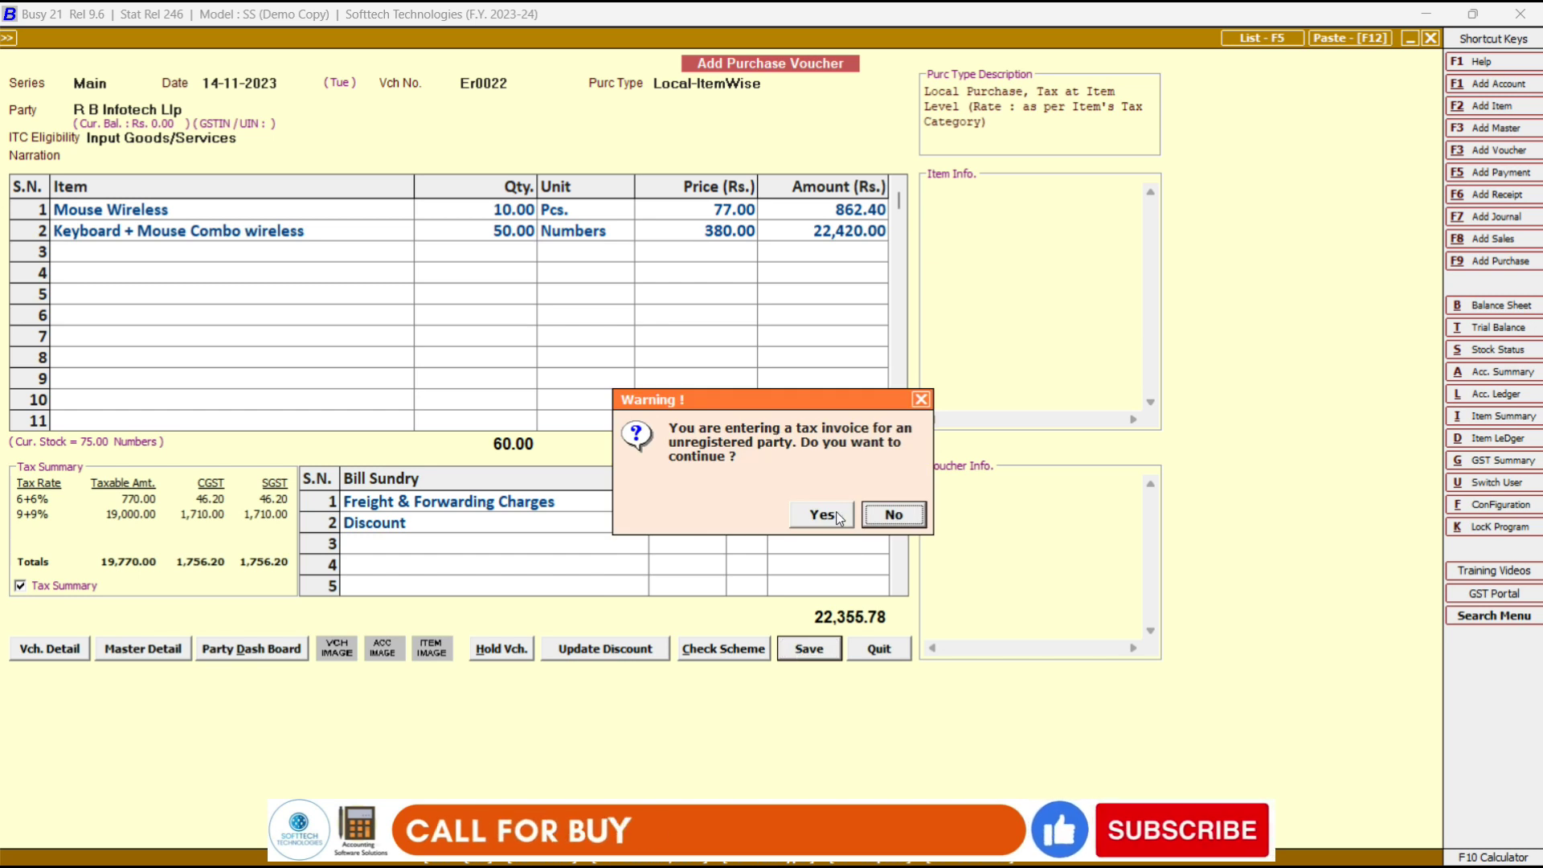
click(816, 519)
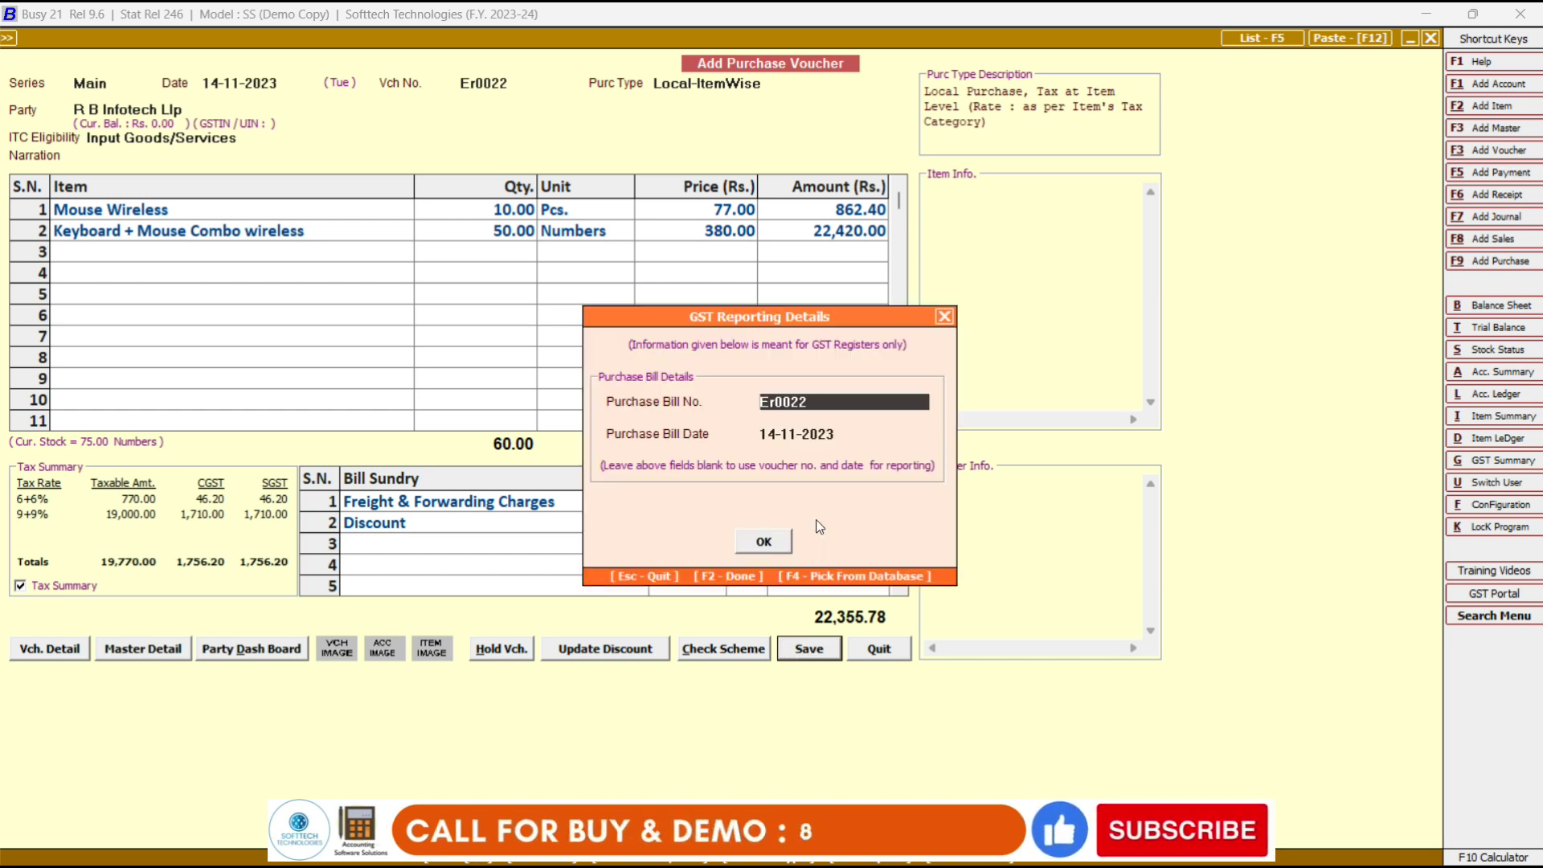
click(765, 541)
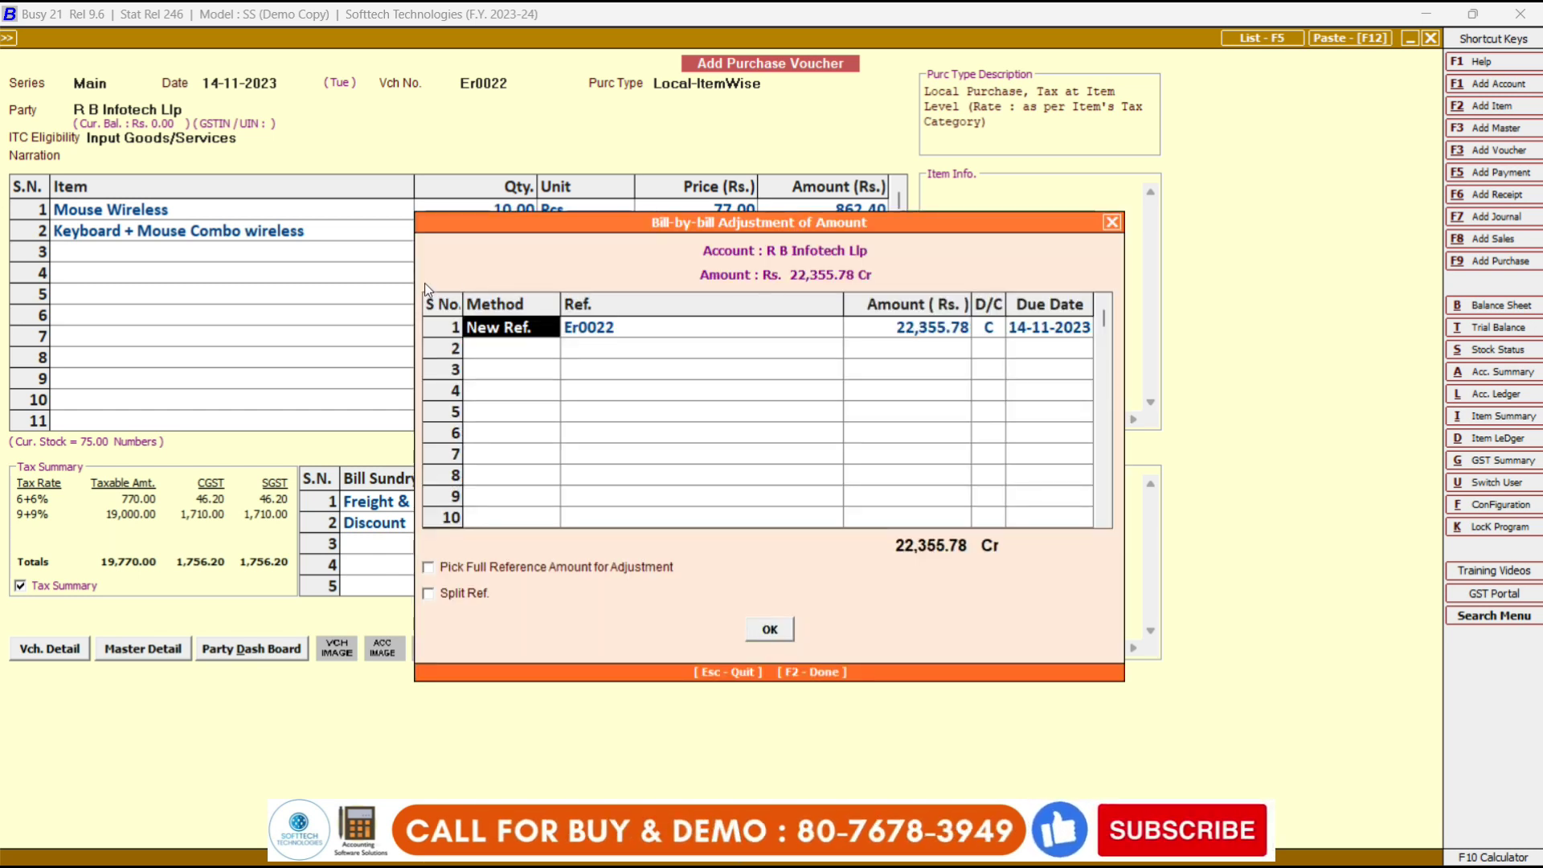
click(788, 633)
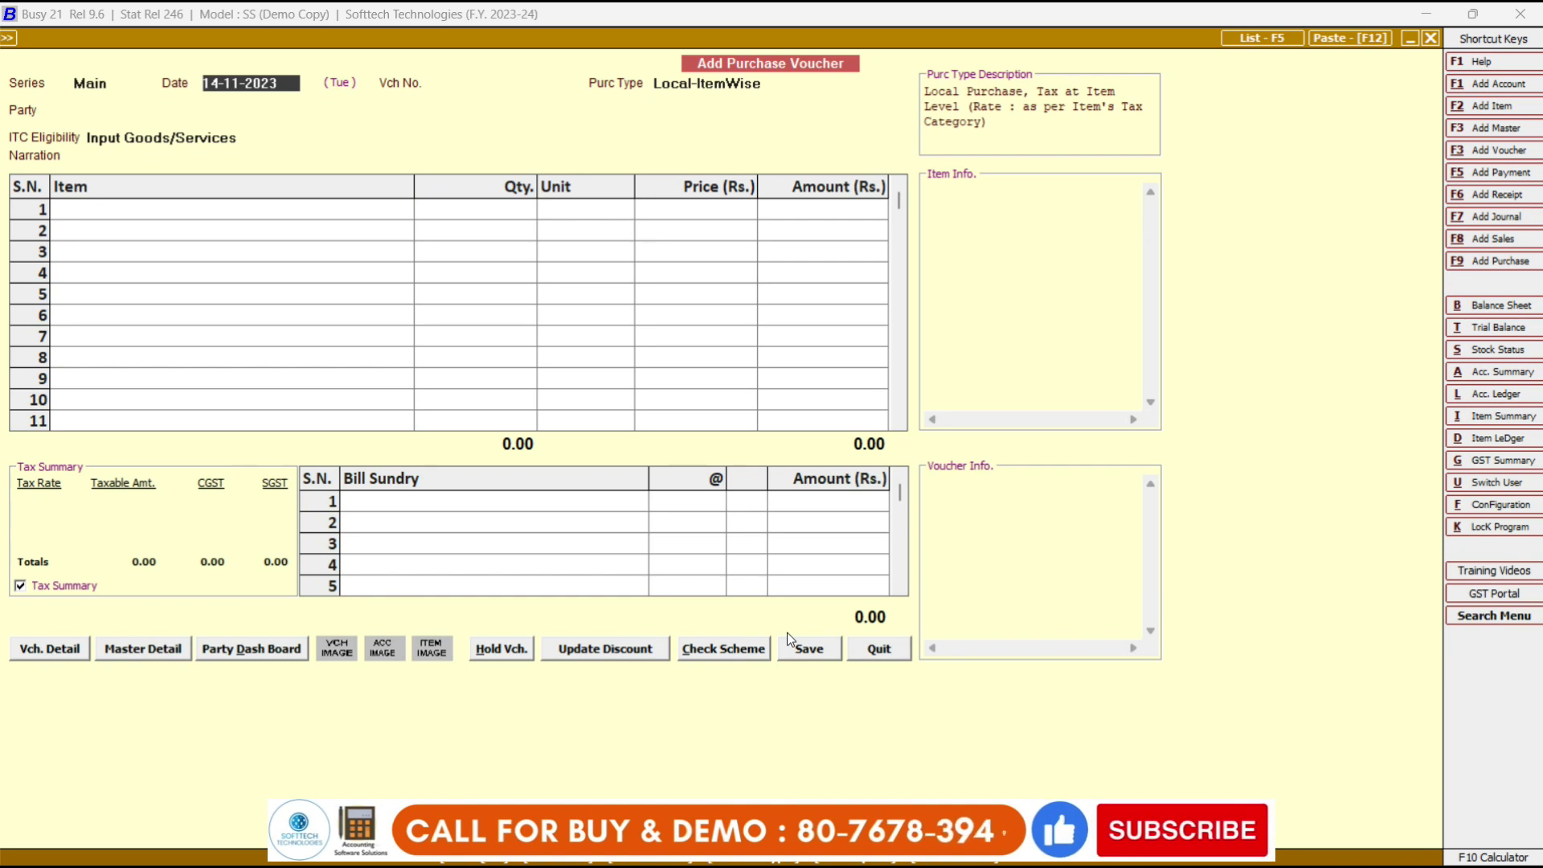
key(Escape)
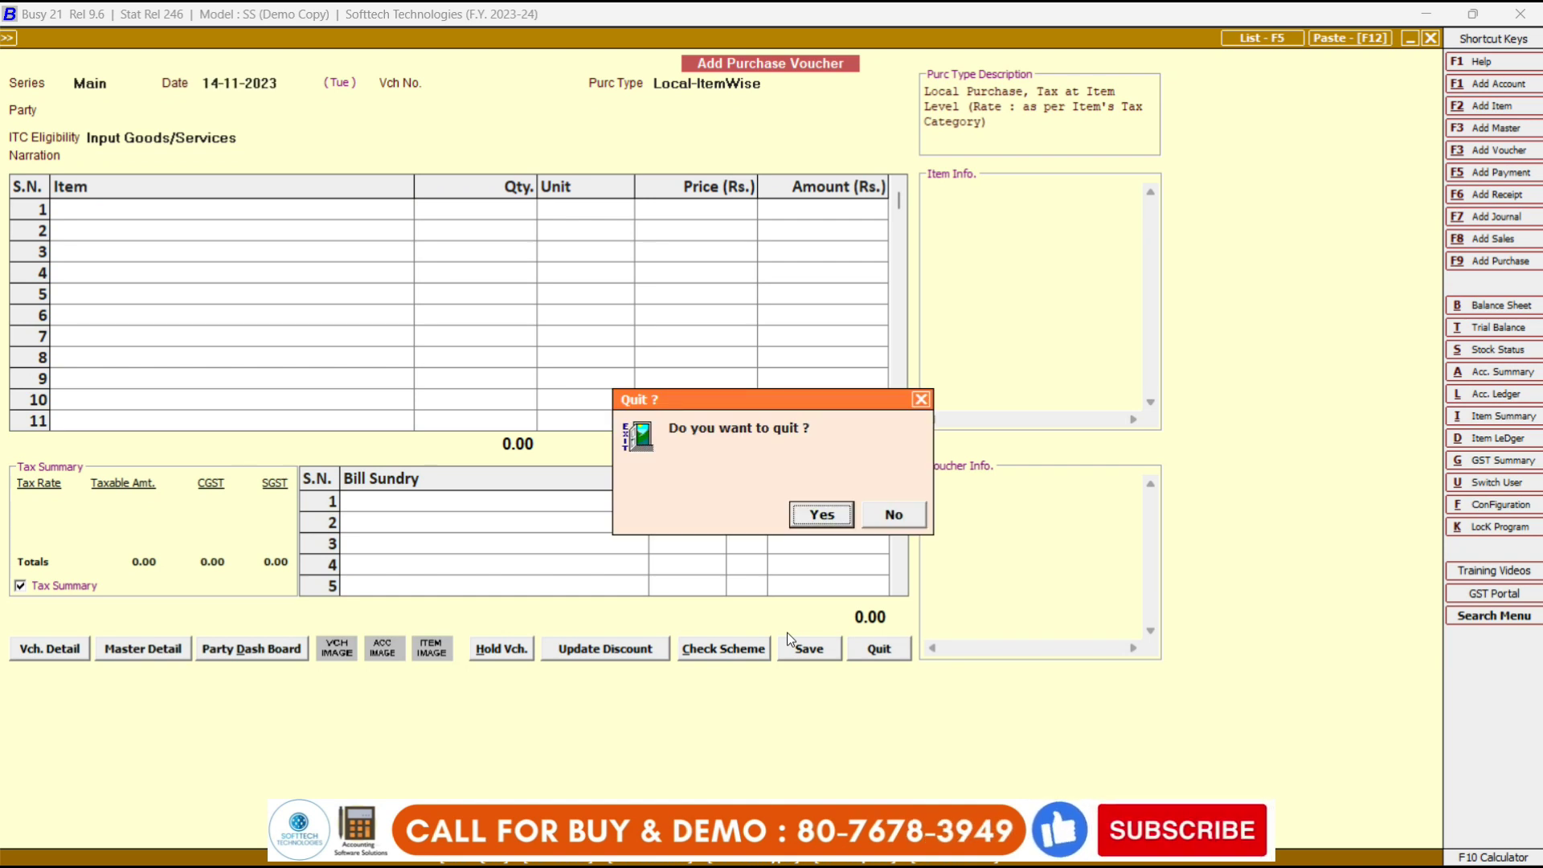
key(Return)
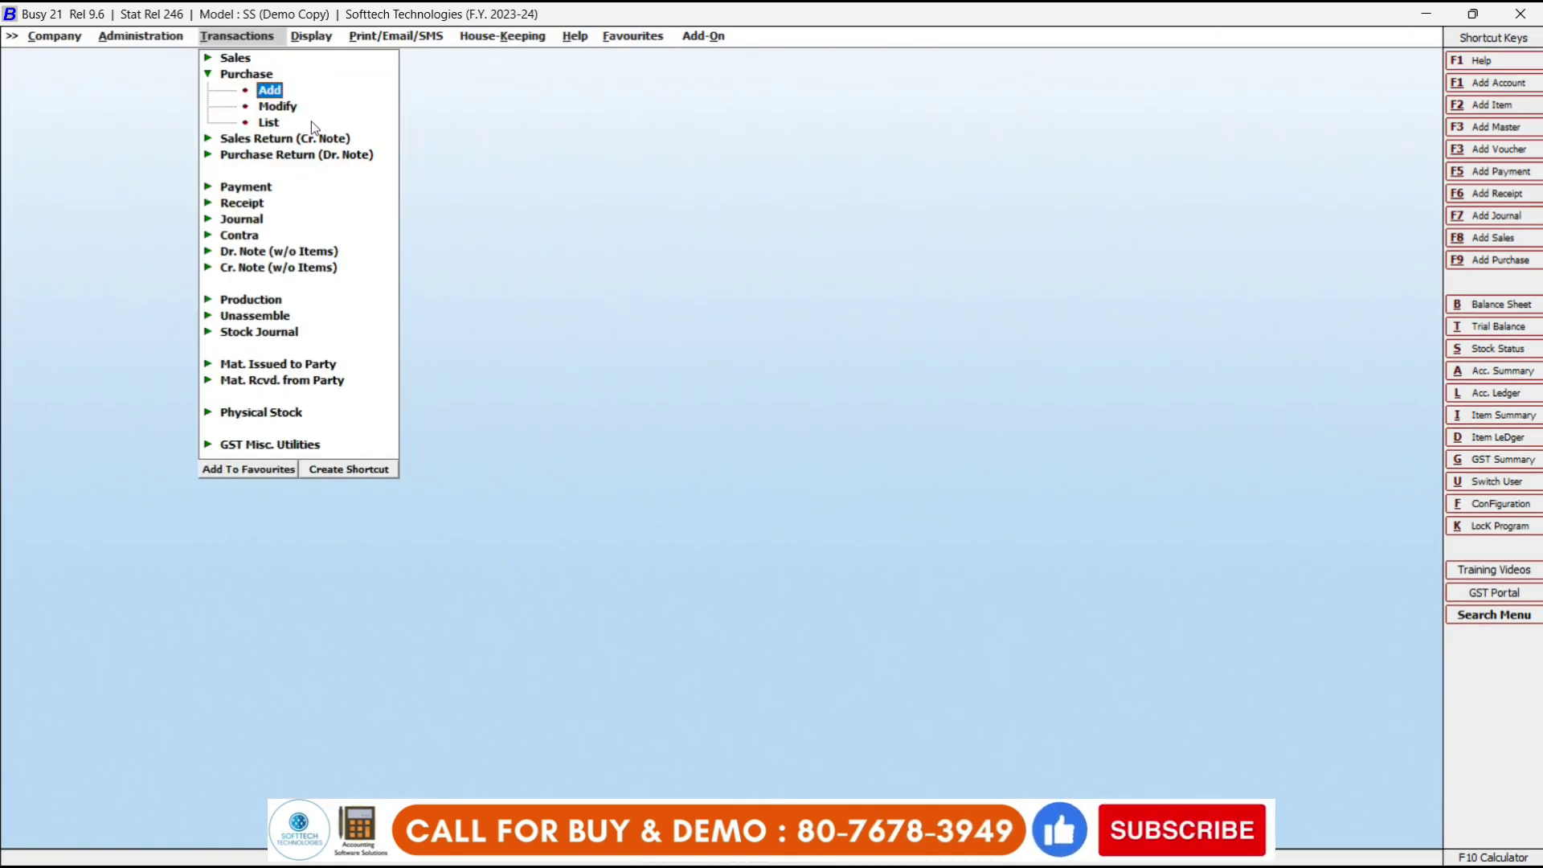
- Open the just-saved Main series purchase voucher dated 14-11-2023 for modification
click(291, 109)
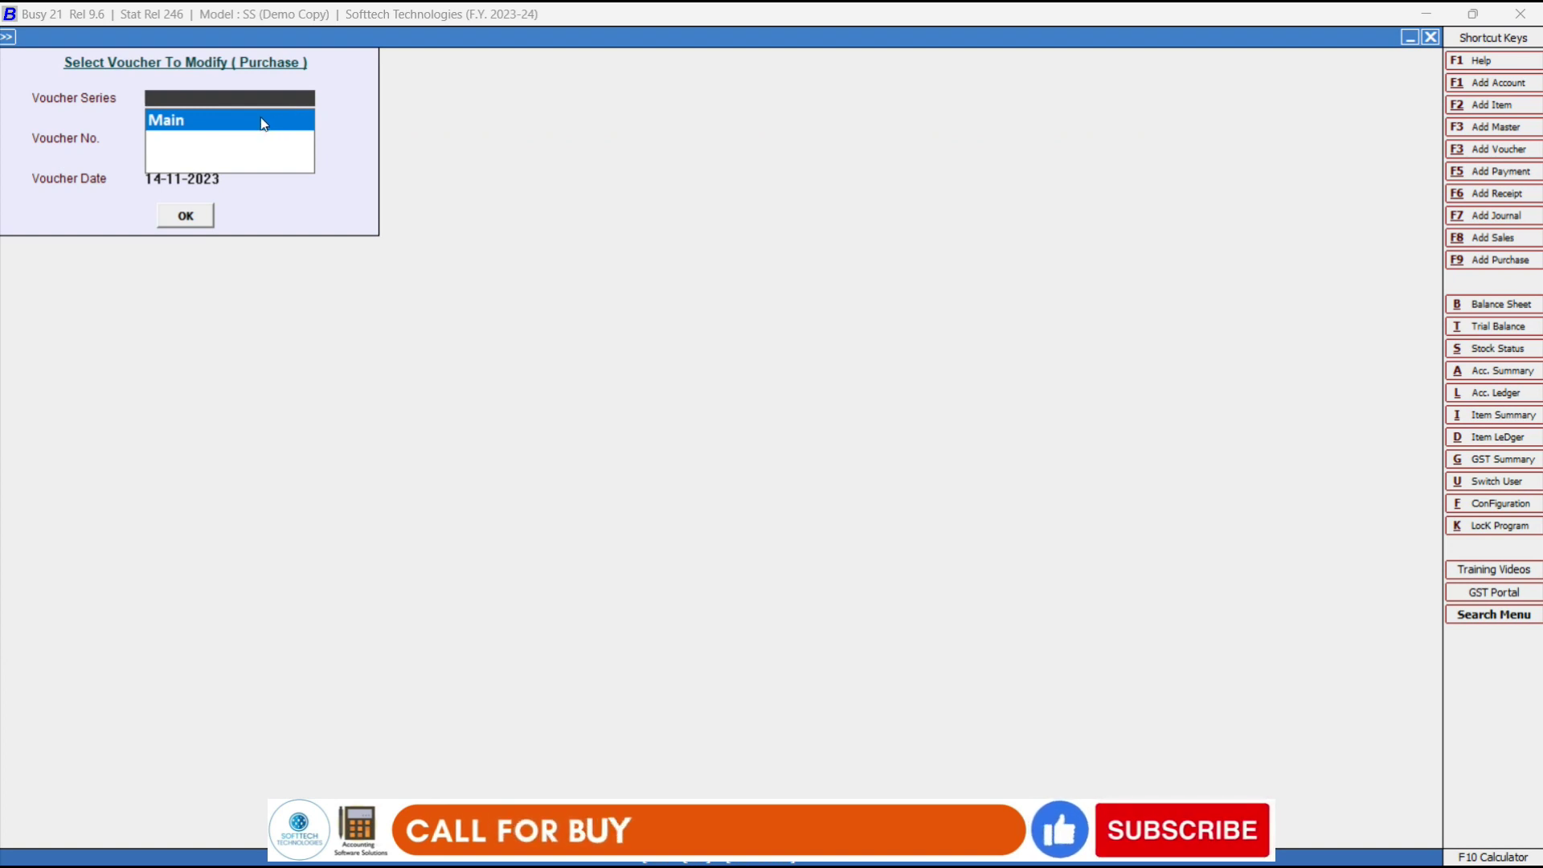
key(Return)
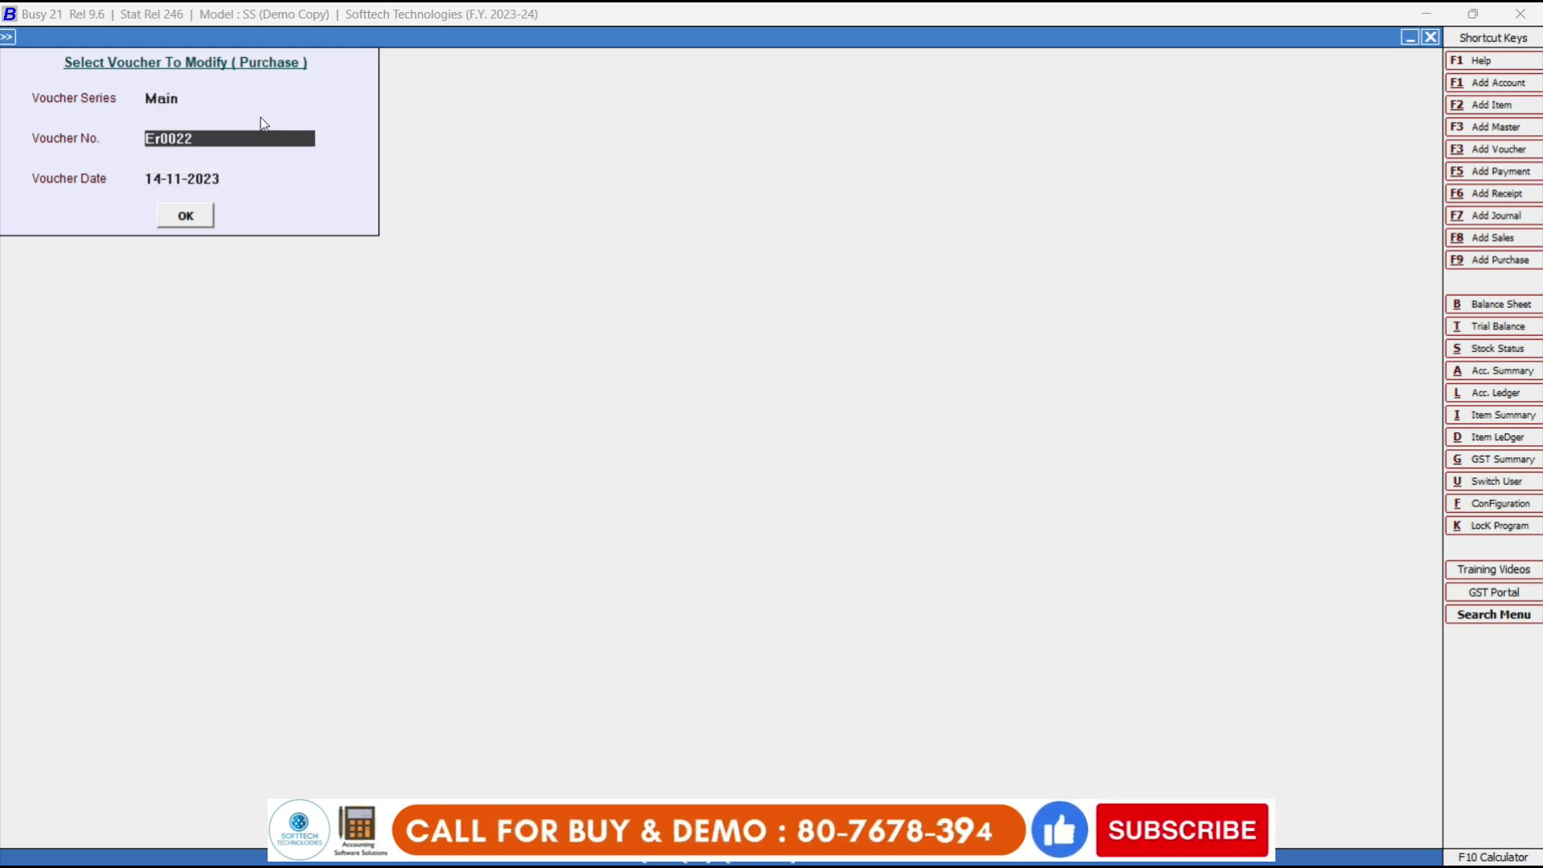
key(Return)
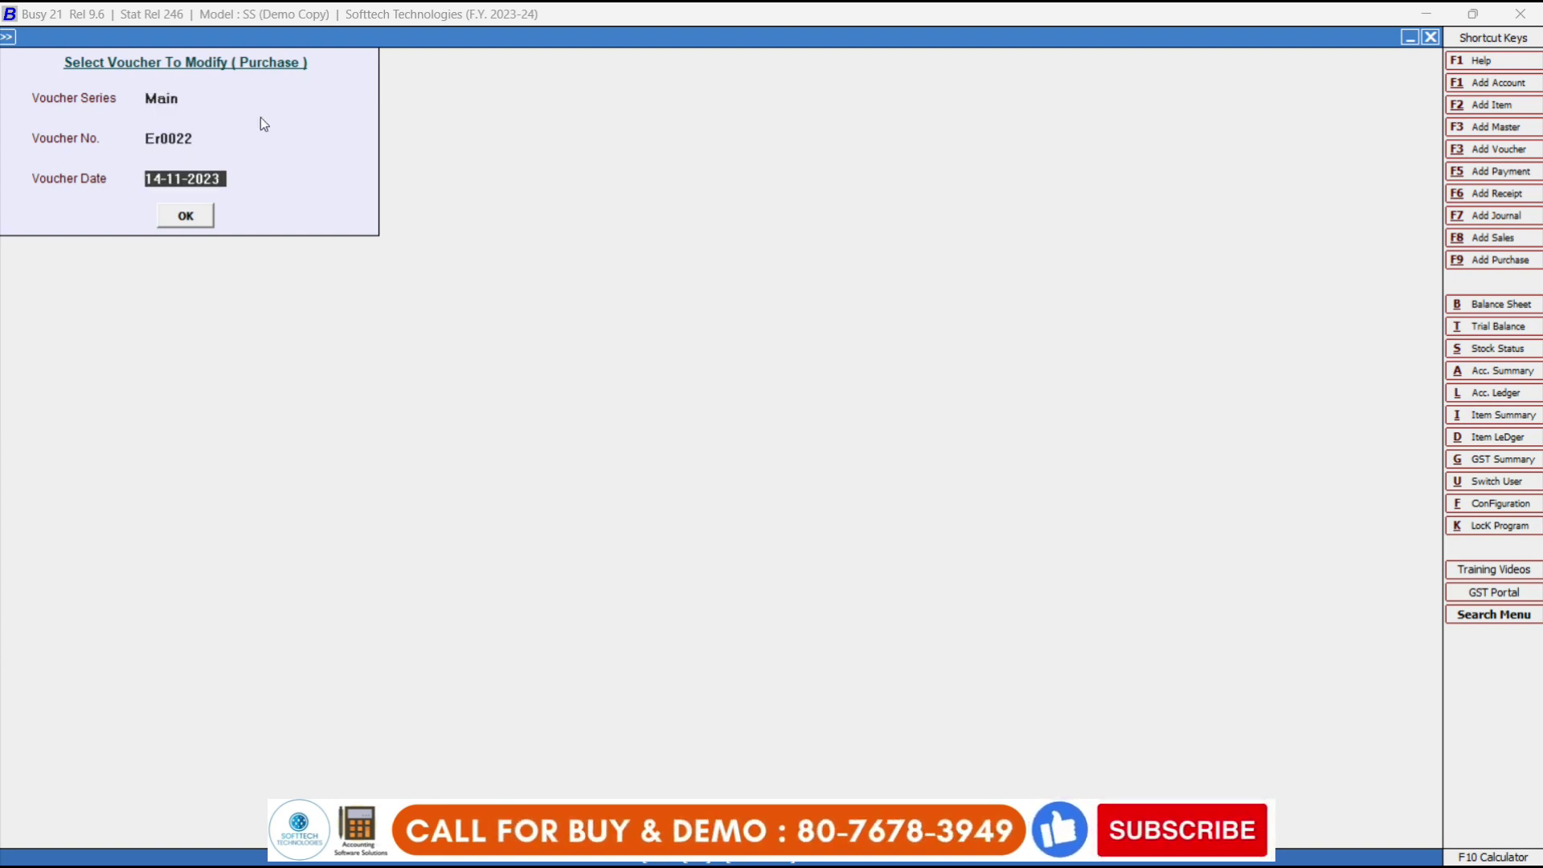
key(Return)
key(Return)
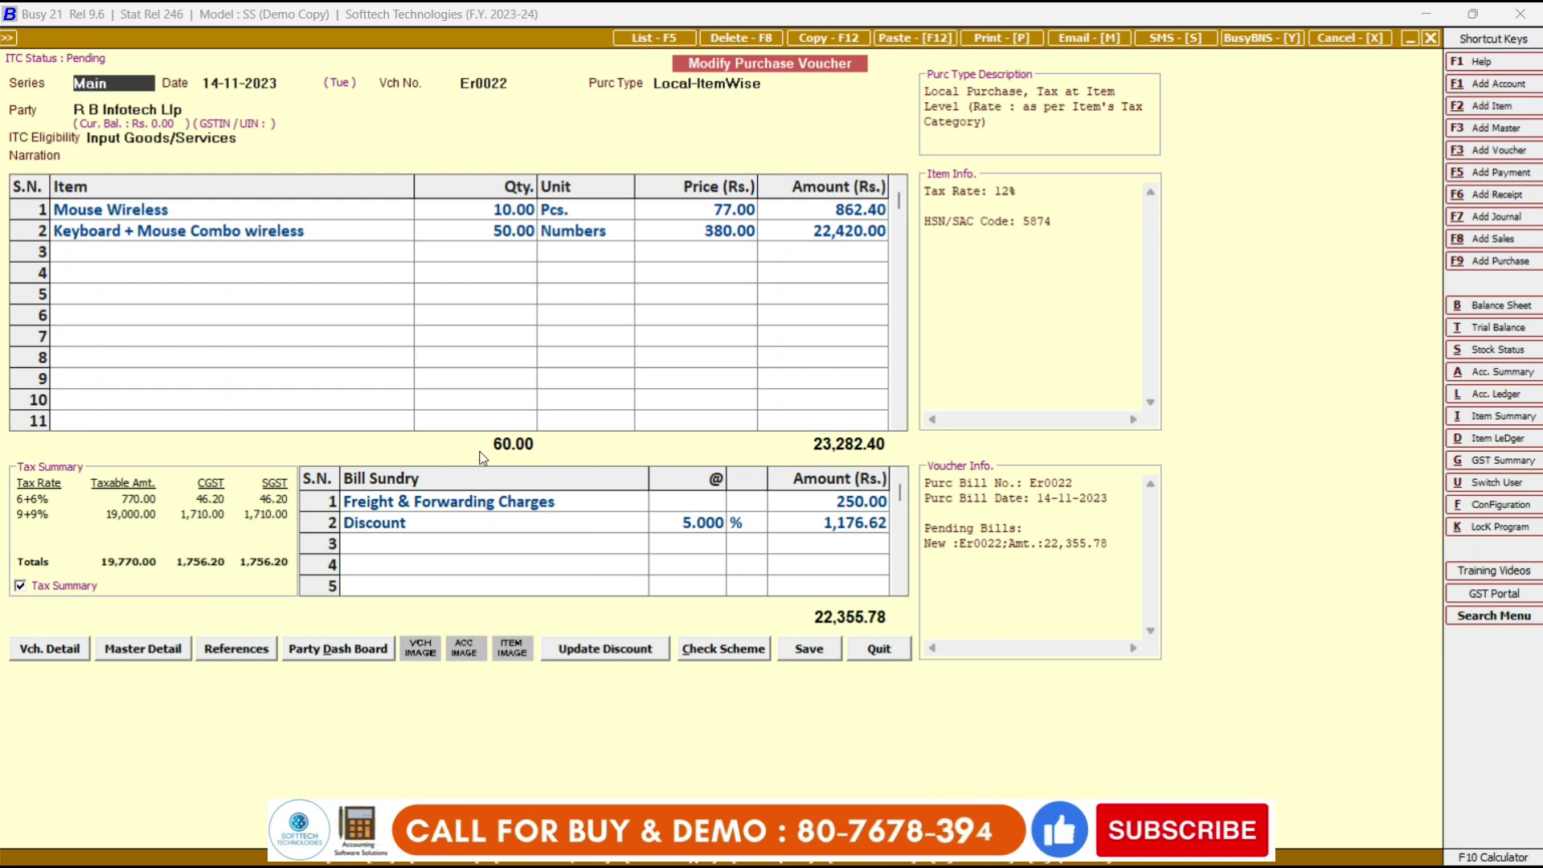
- Set the Keyboard + Mouse Combo wireless quantity to 55 and accept its price and item-wise GST
click(496, 233)
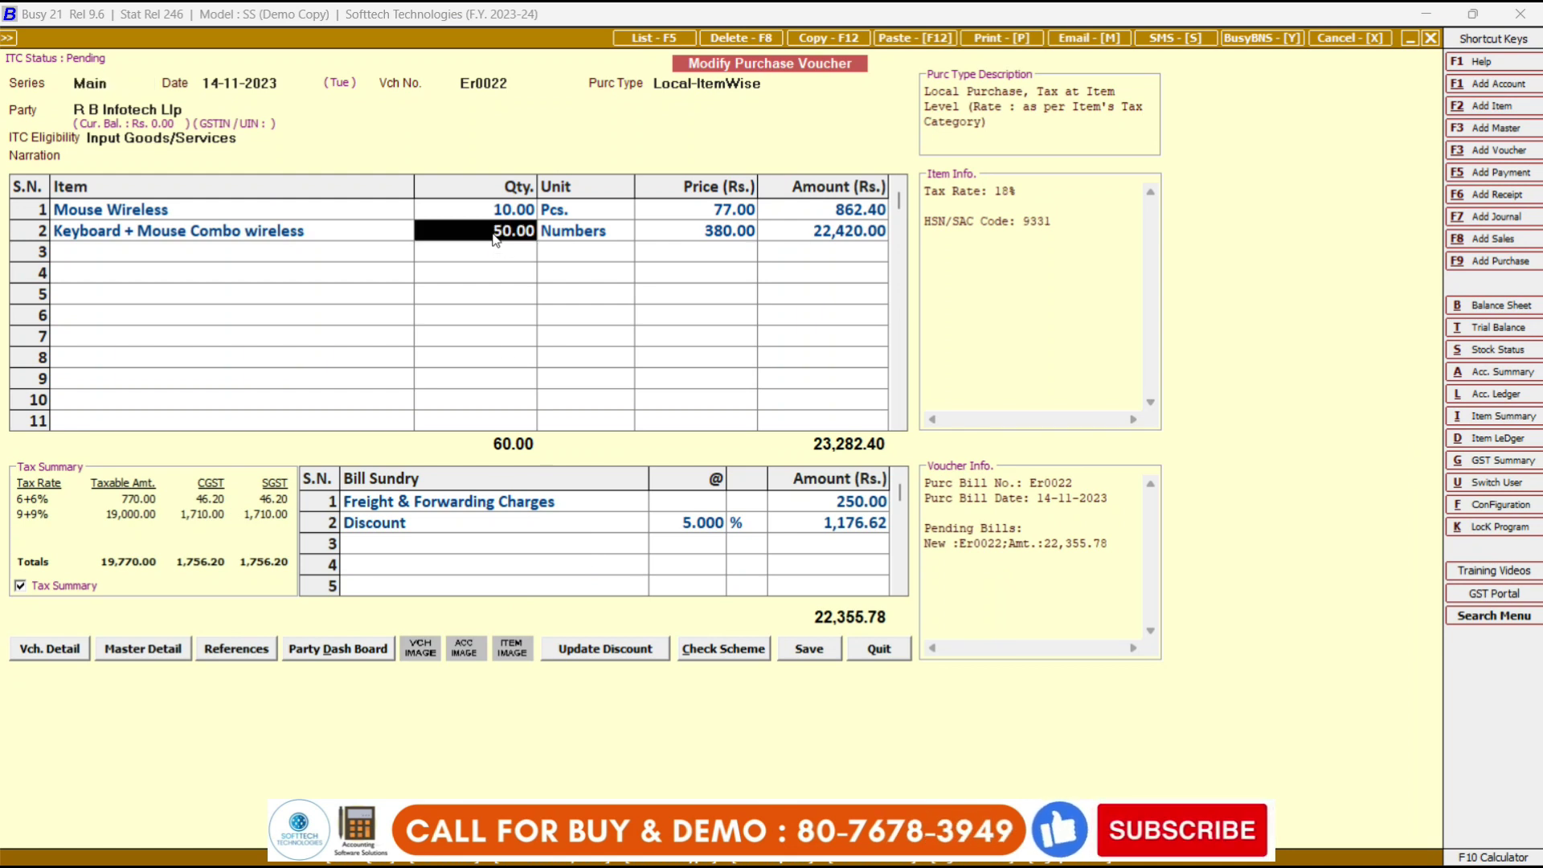
text(55)
key(Return)
key(Return)
key(Return)
key(Return)
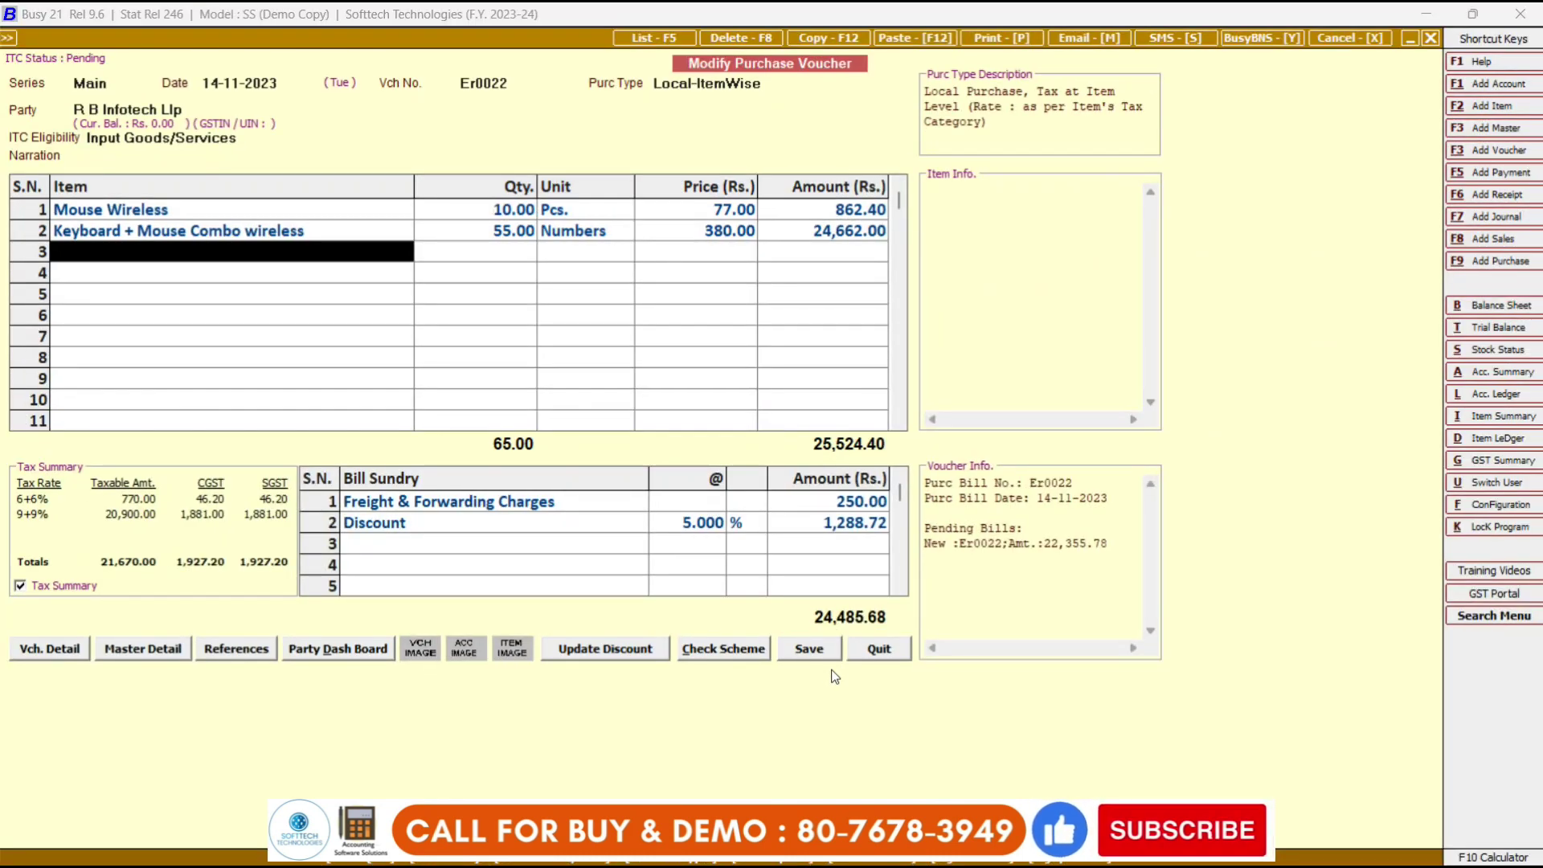
- Save the modified voucher for the unregistered party with its GST reporting details and bill reference, and leave purchase modification
click(831, 654)
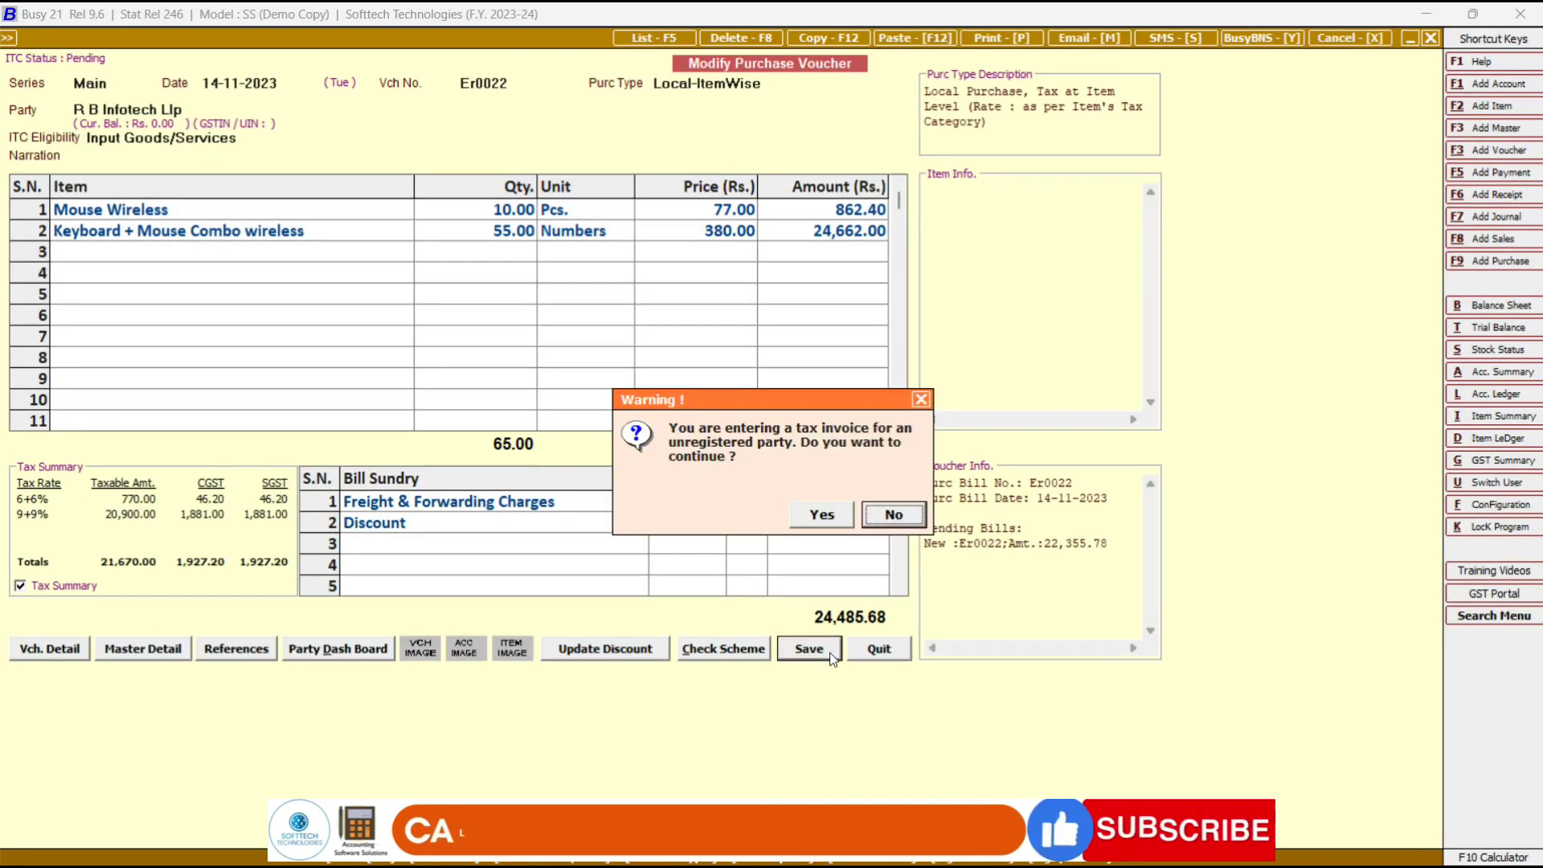
click(826, 513)
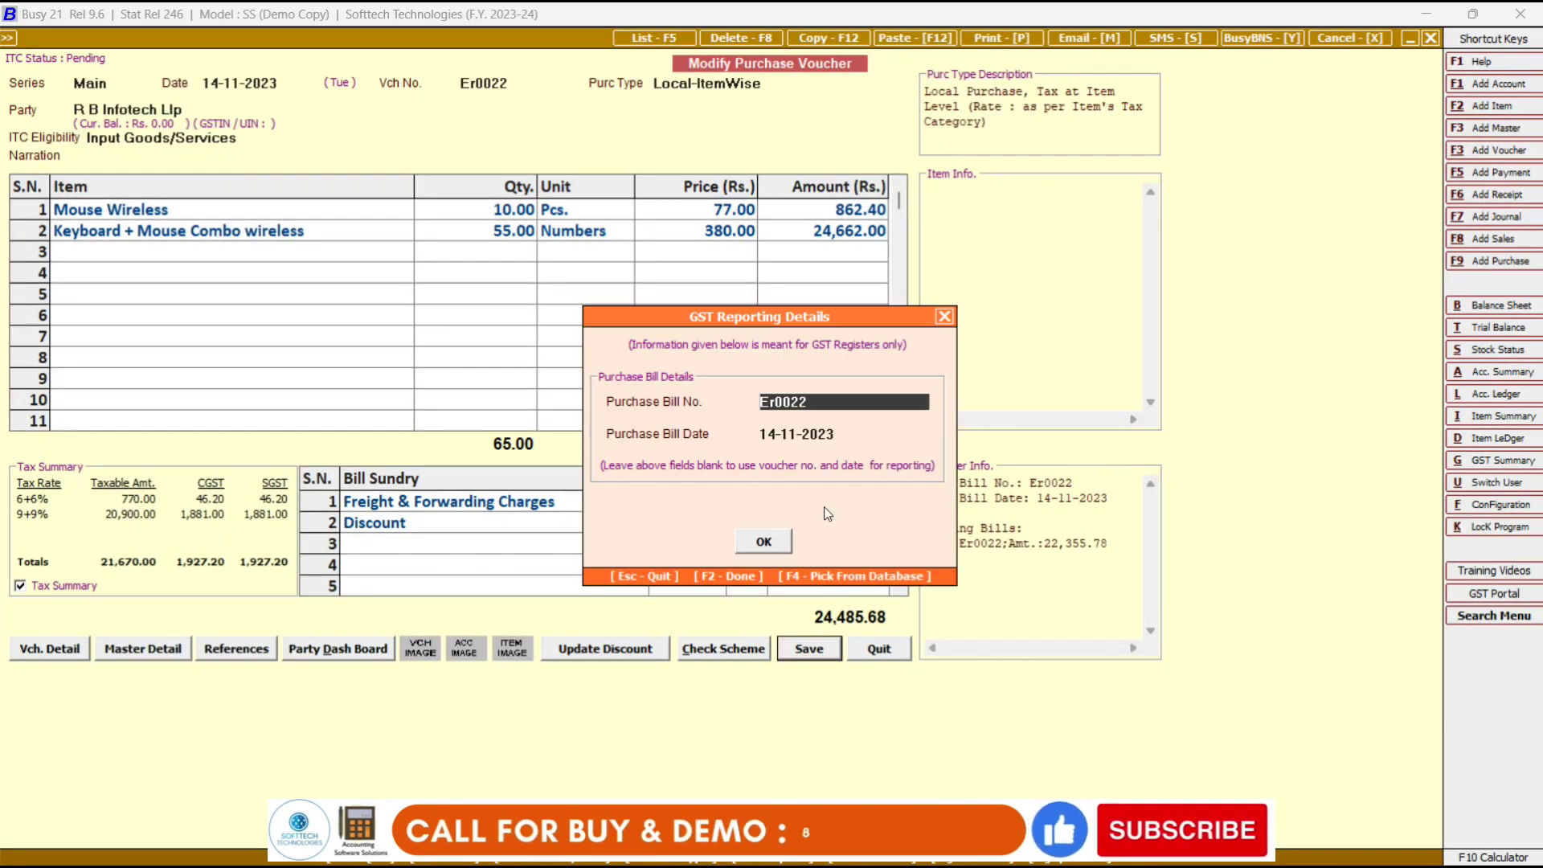
click(774, 535)
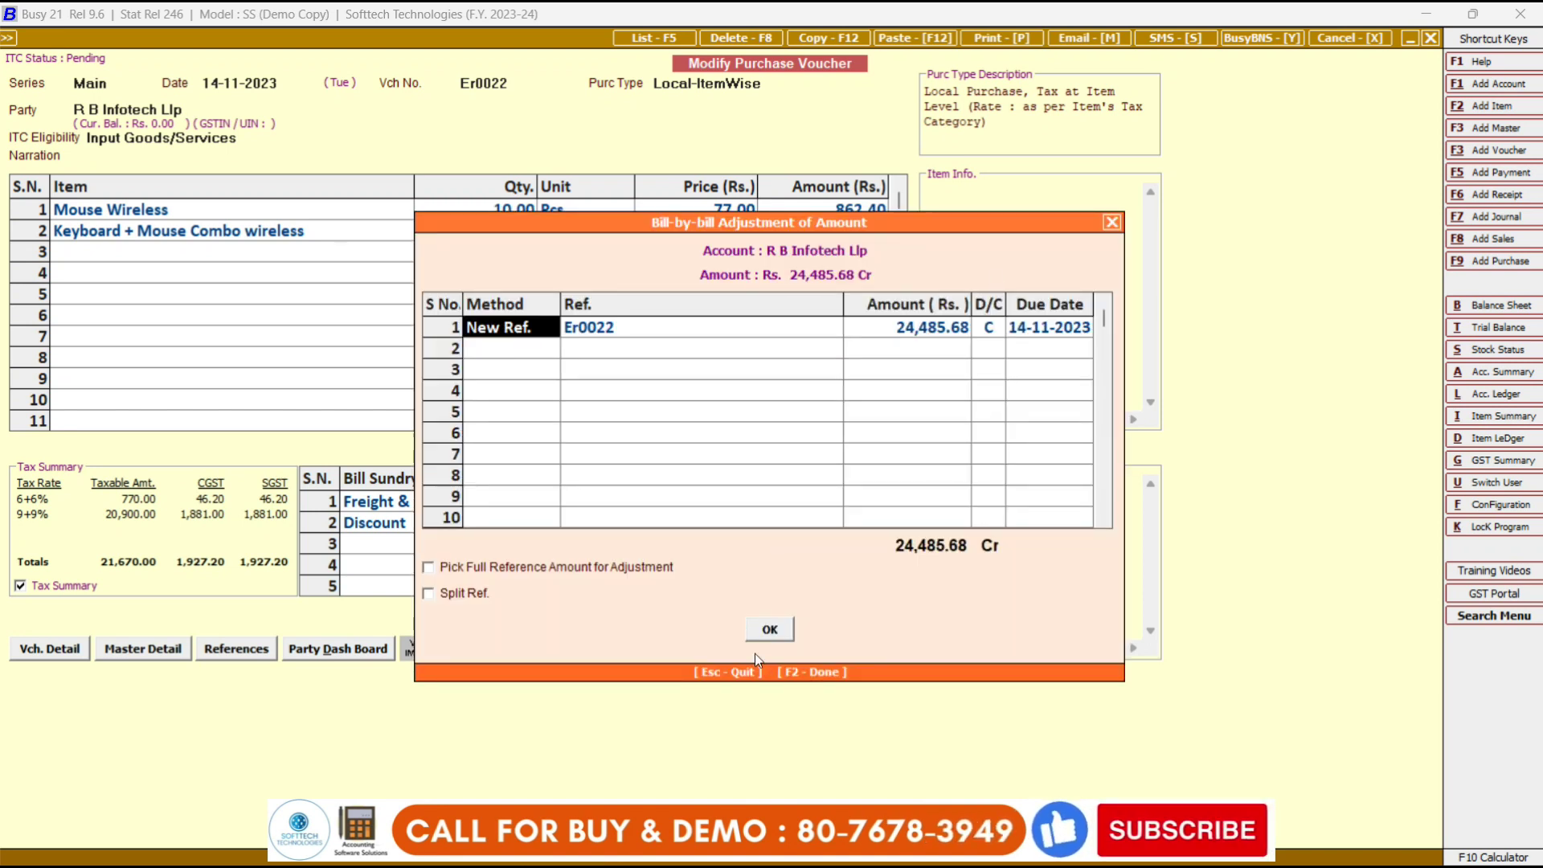
click(762, 627)
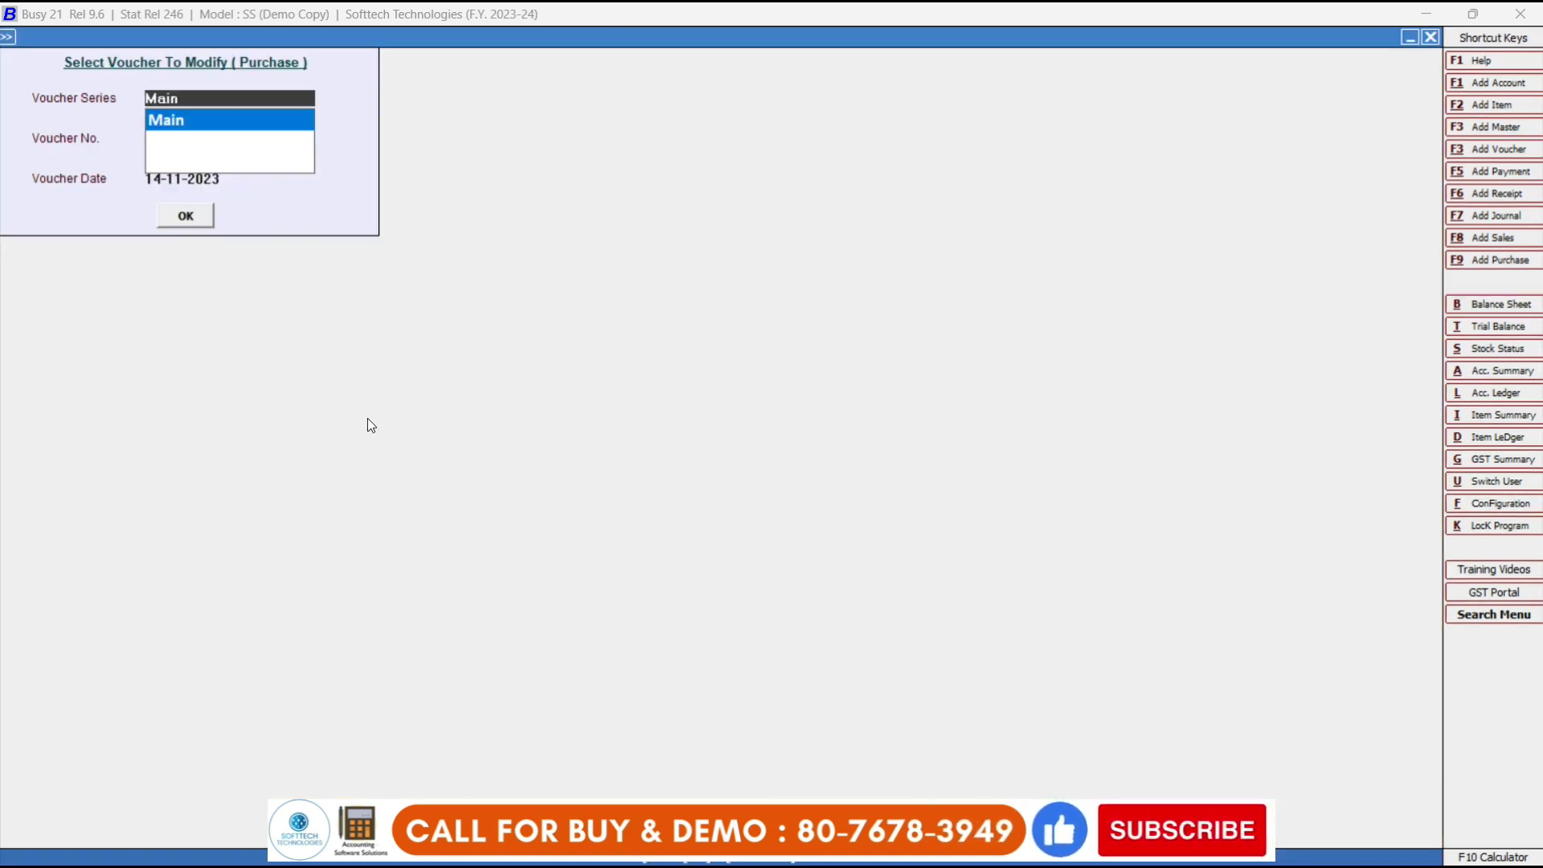
key(Escape)
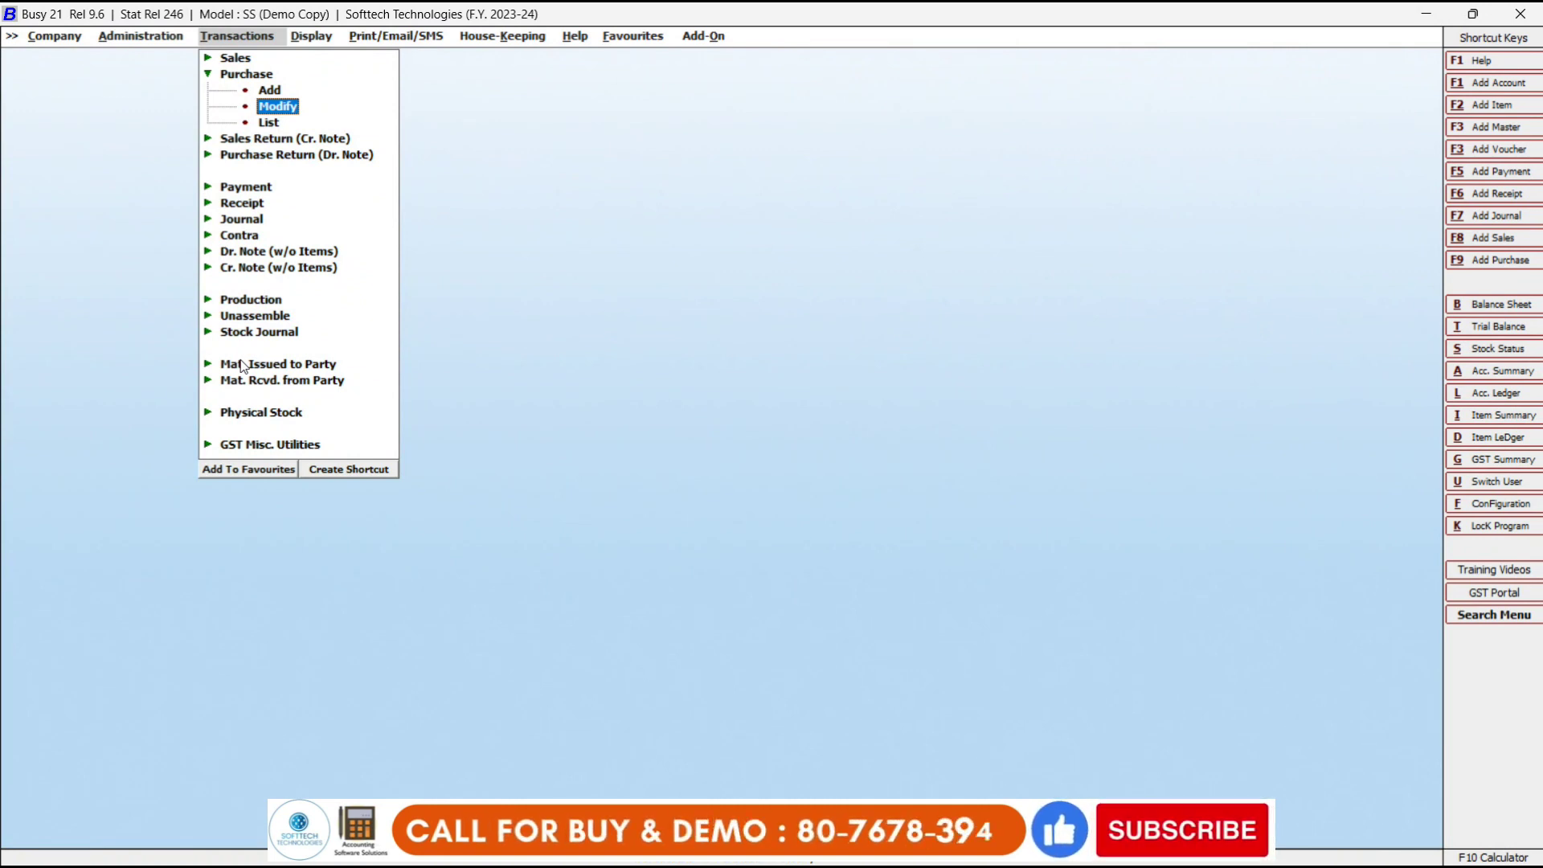
- Start listing the purchase vouchers, with the output sent to the screen
key(Down)
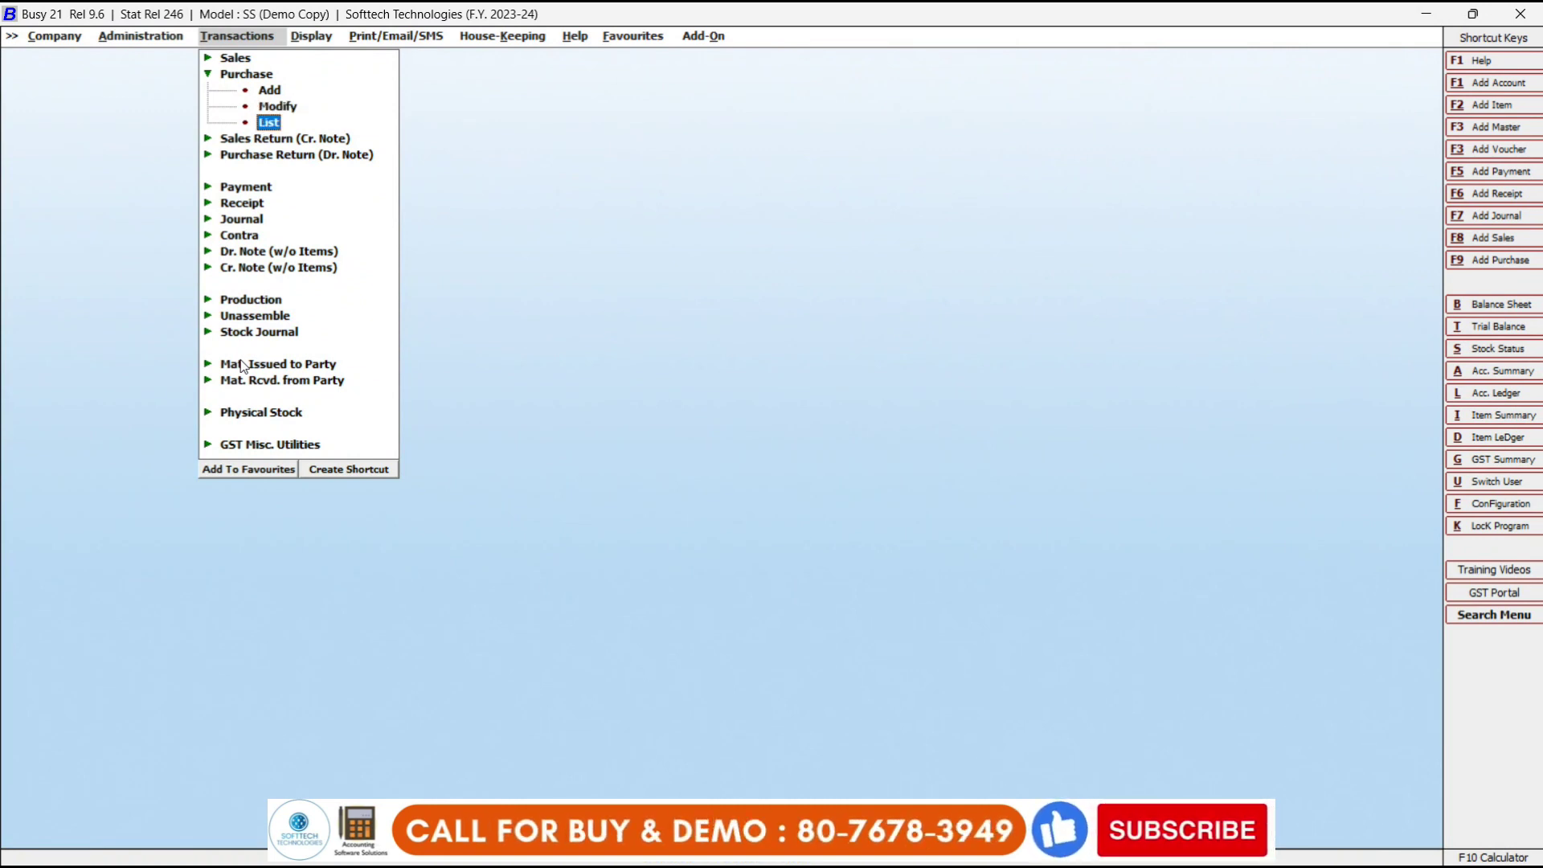
key(Up)
key(Down)
key(Return)
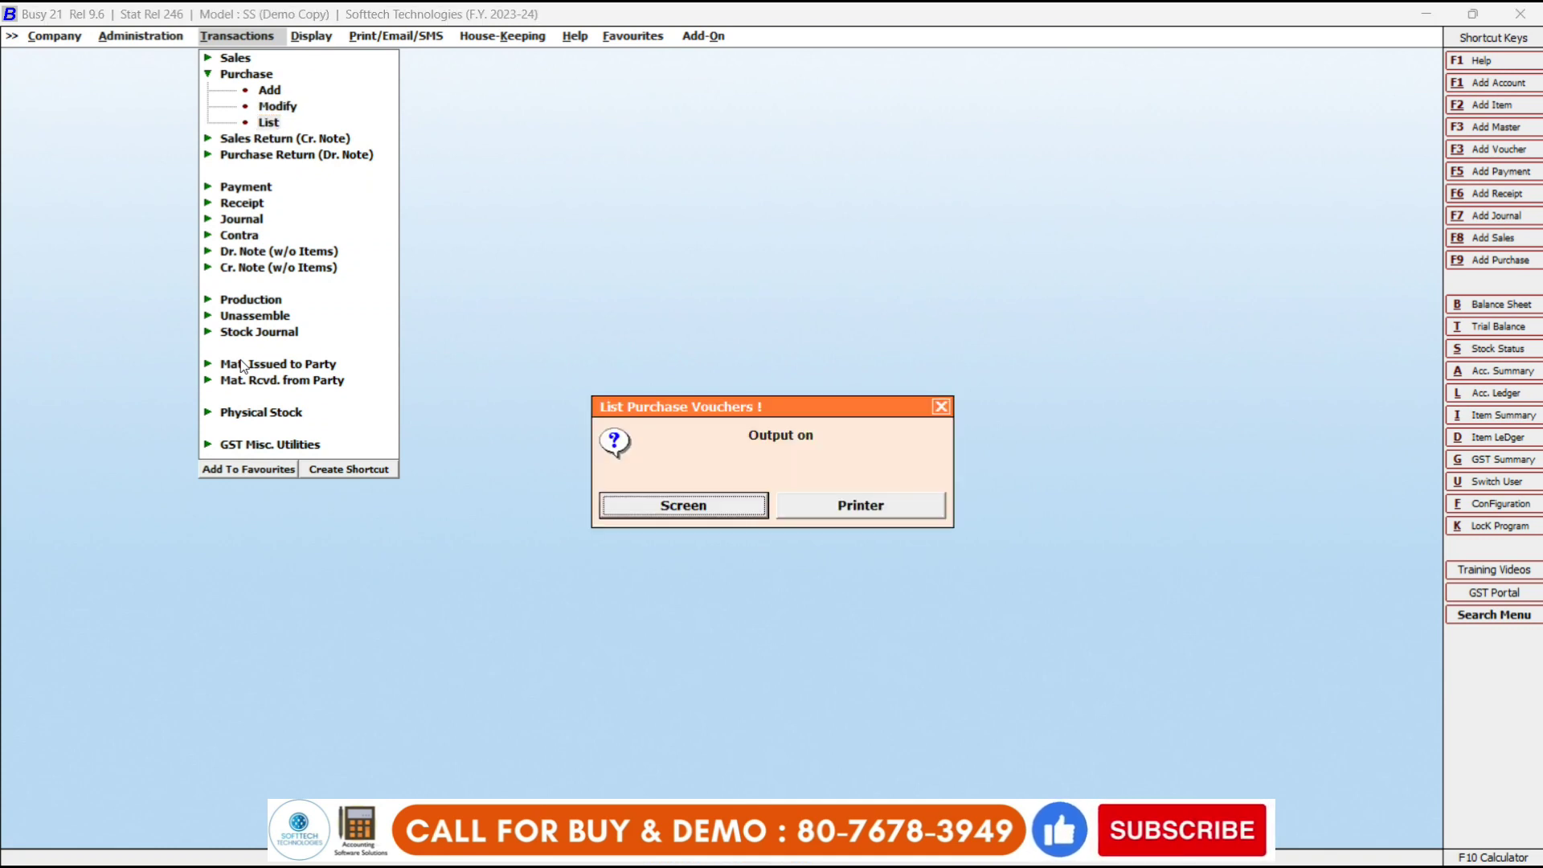
key(Return)
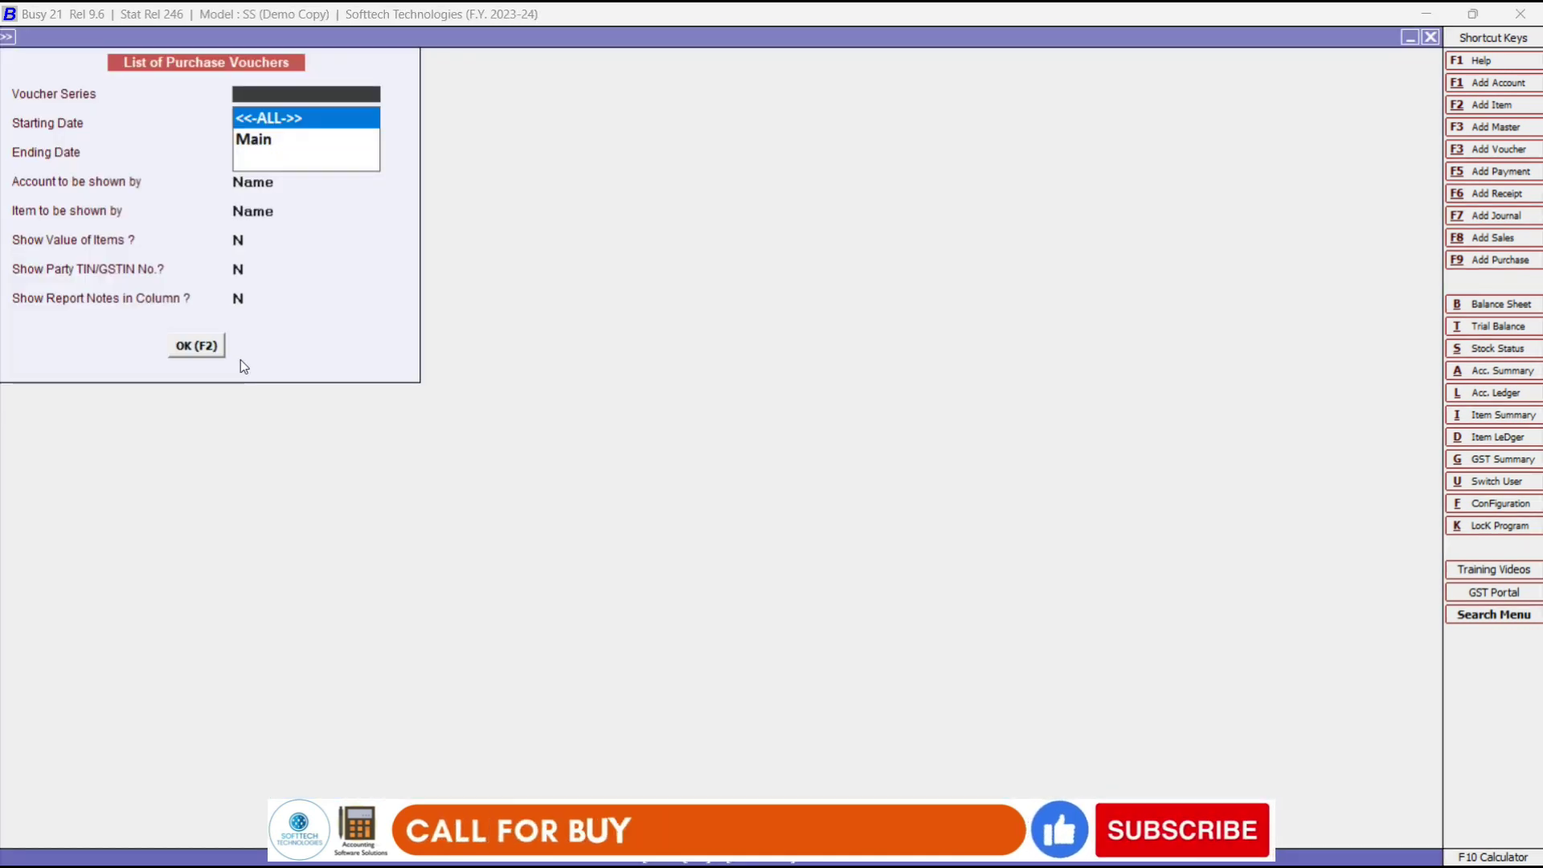
- Generate the list for all voucher series from 01-04-2023 to 14-11-2023, showing item values and report notes in a column but no party GSTIN
key(Return)
key(Return)
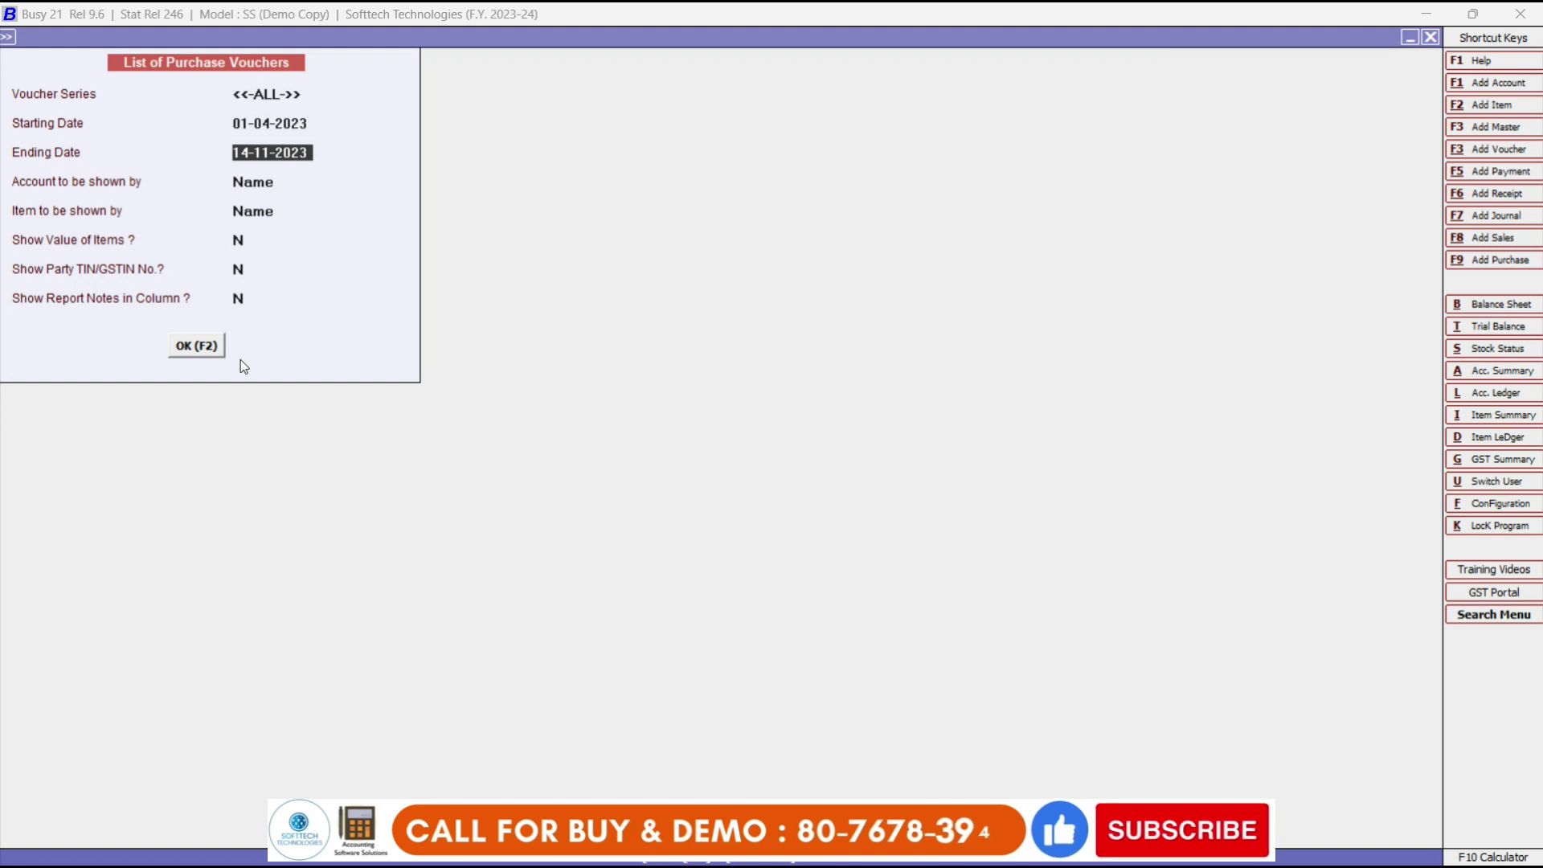
key(Return)
key(Return)
key(Return)
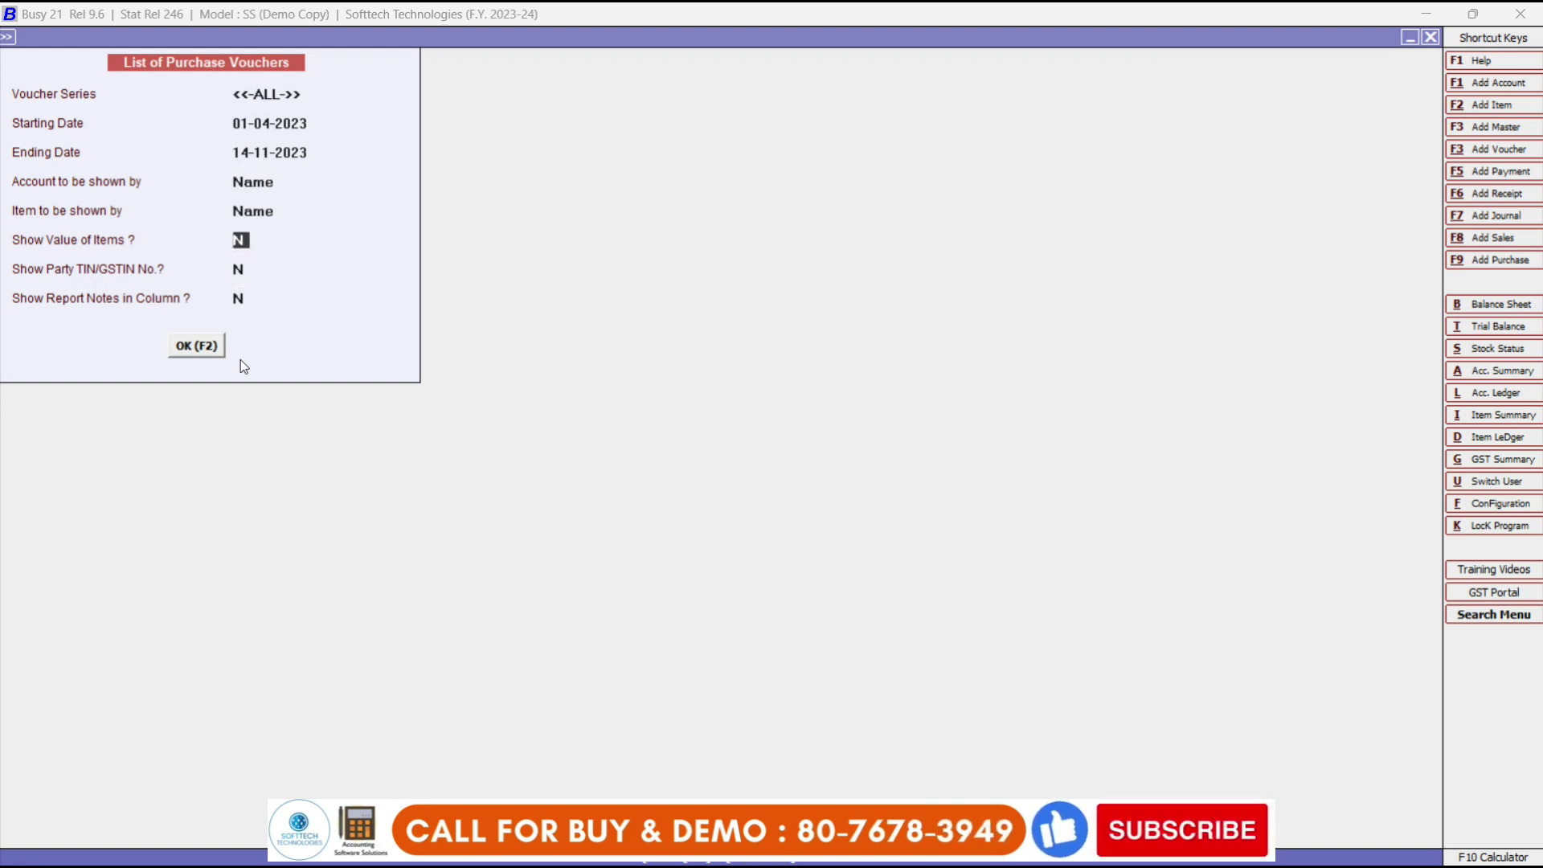
text(Y)
key(Return)
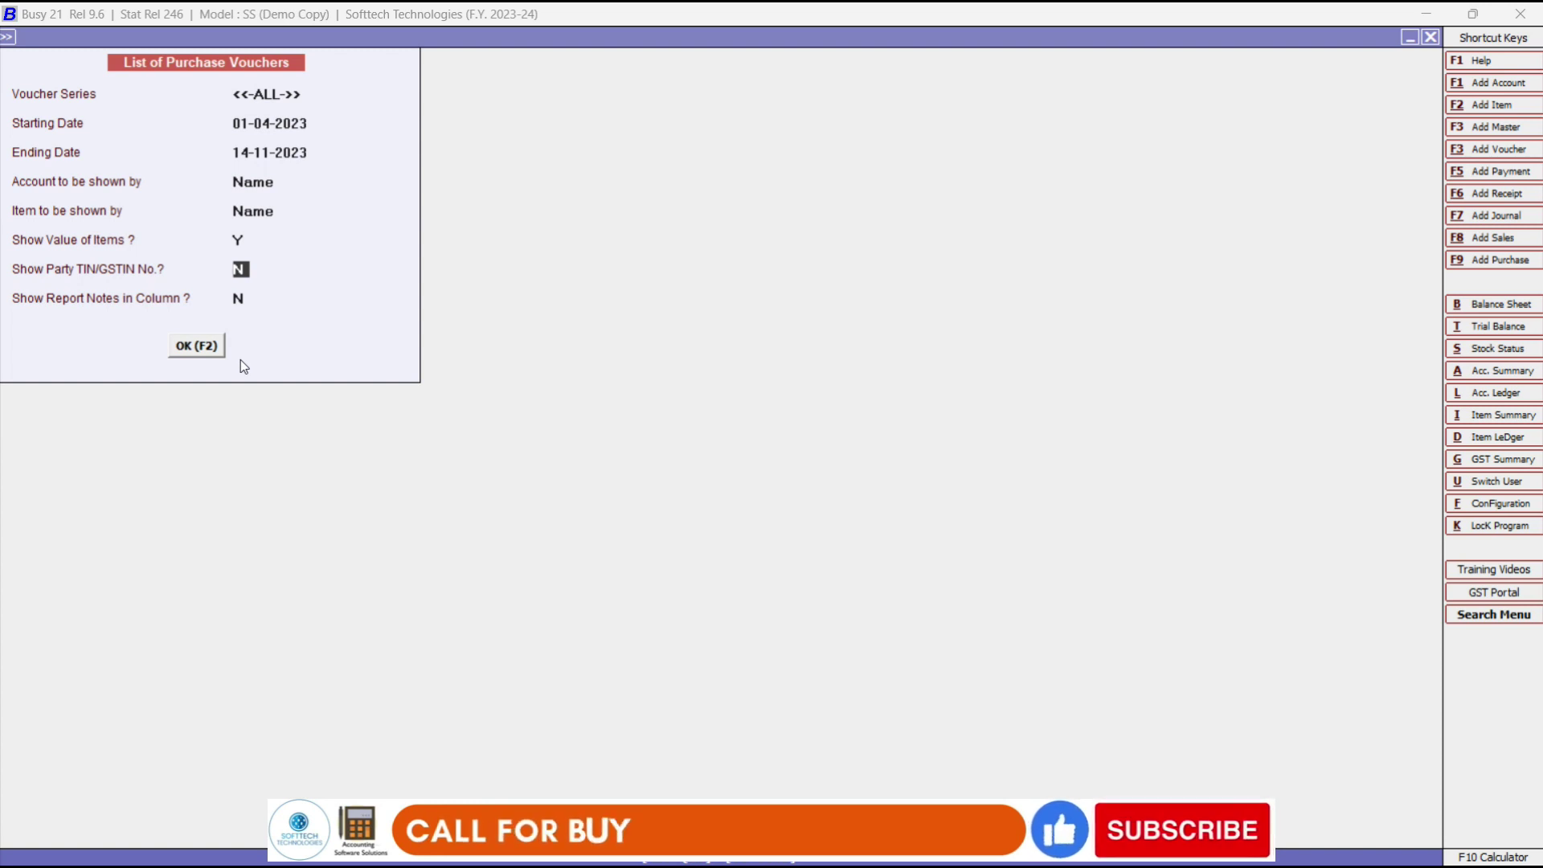
key(Return)
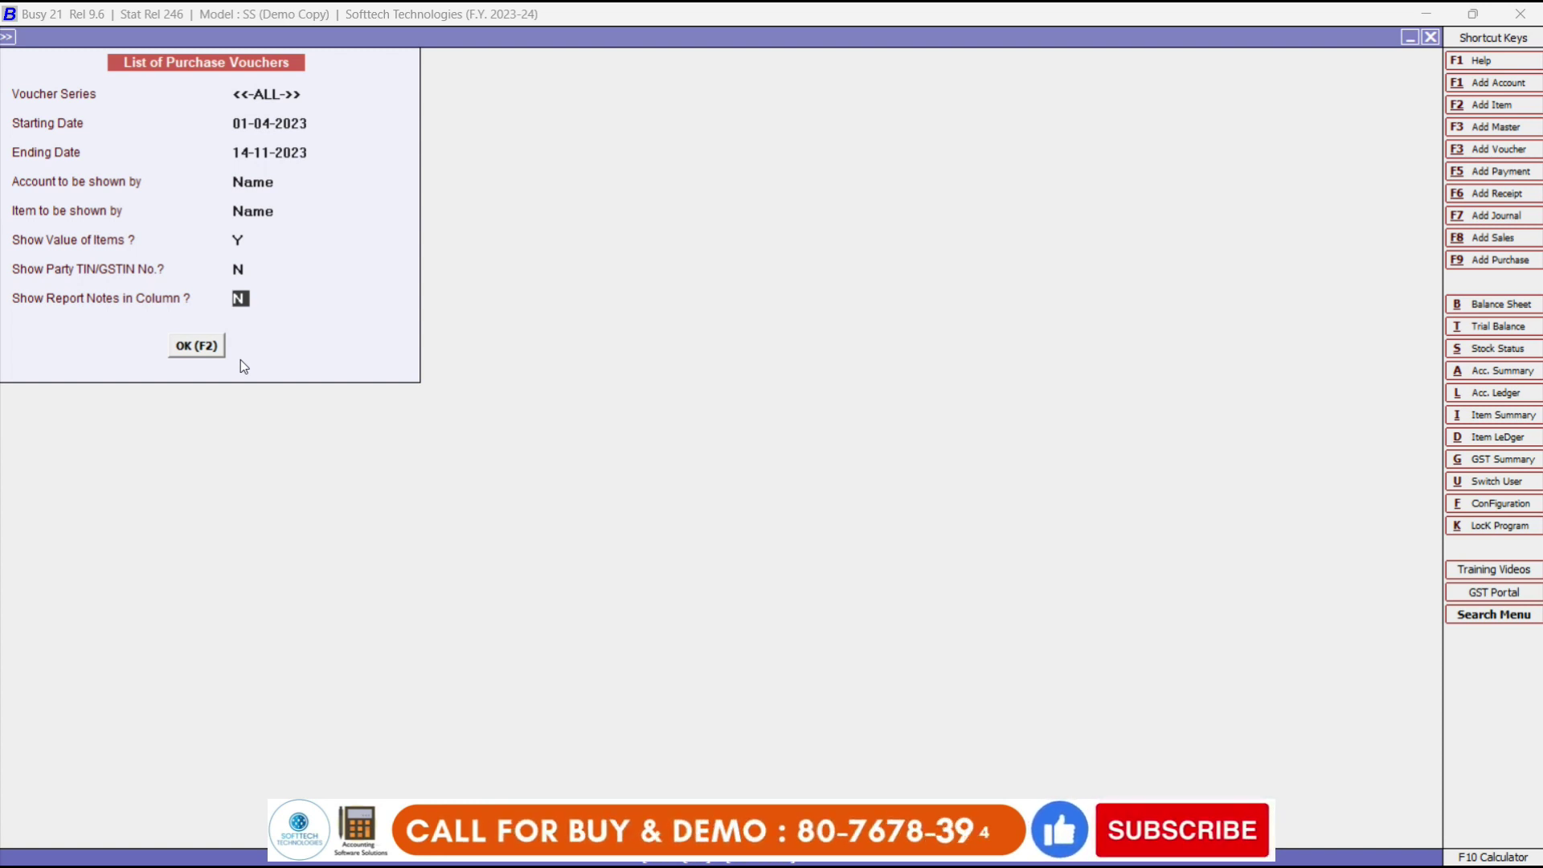
text(Y)
key(Return)
key(Return)
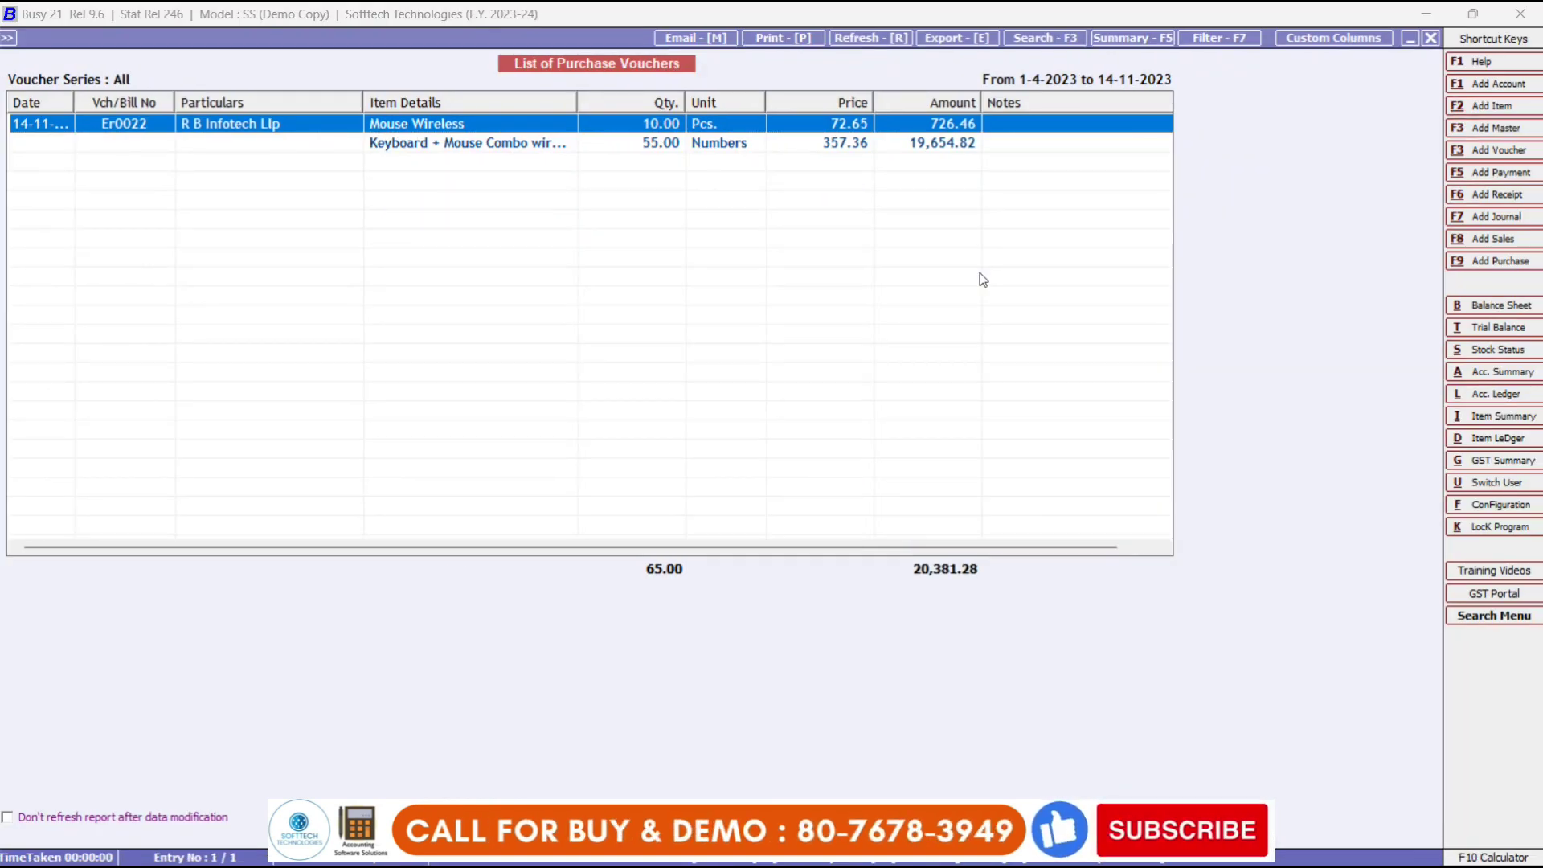
- Open the listed voucher dated 14-11-2023, bring up its deletion prompt and decline it, and quit back to the list options
key(Return)
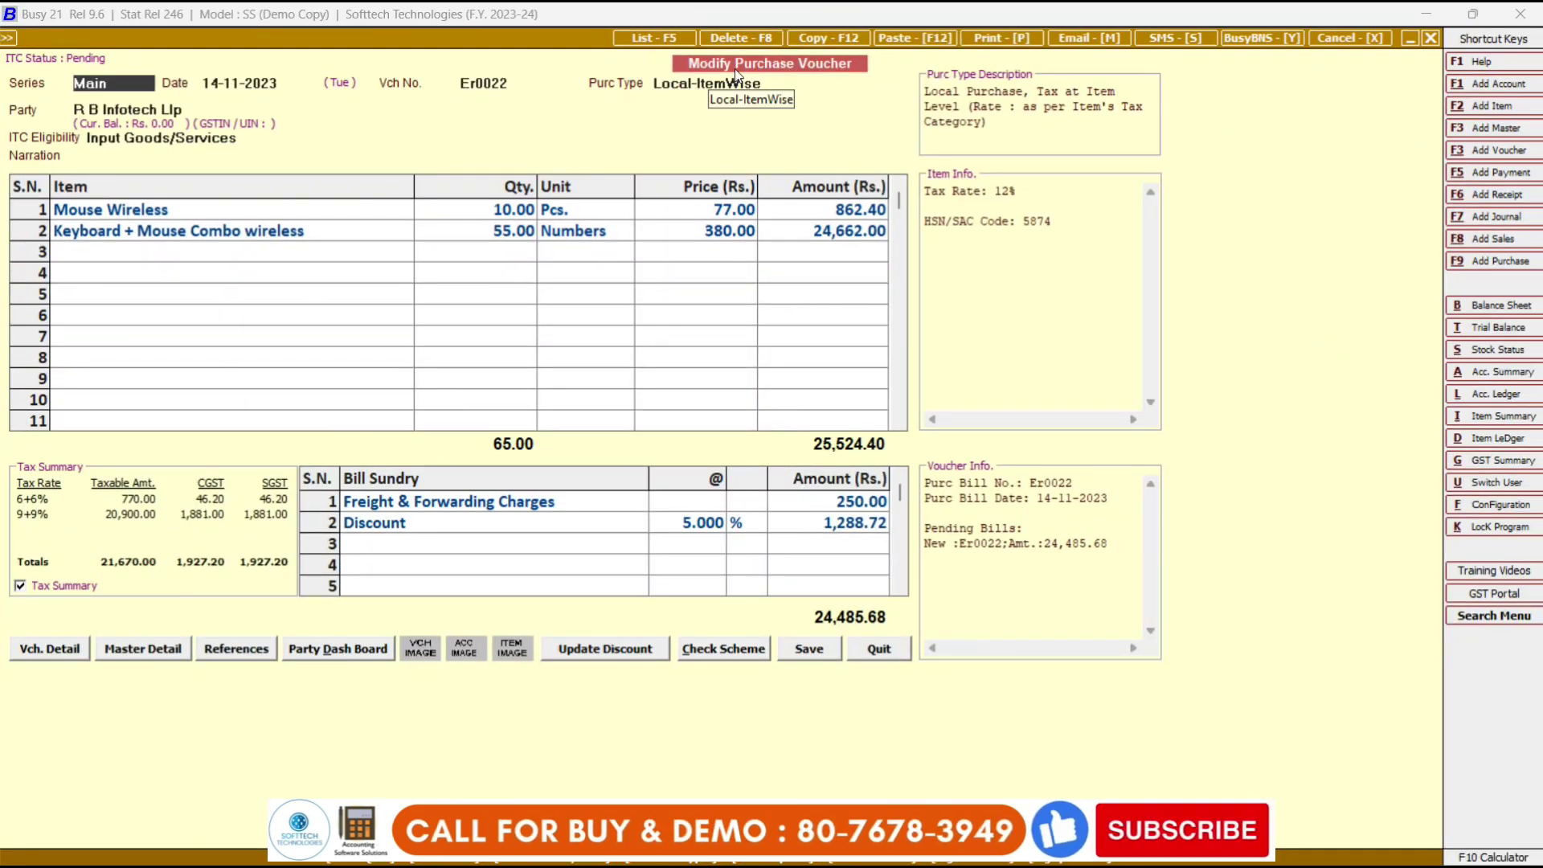
click(731, 37)
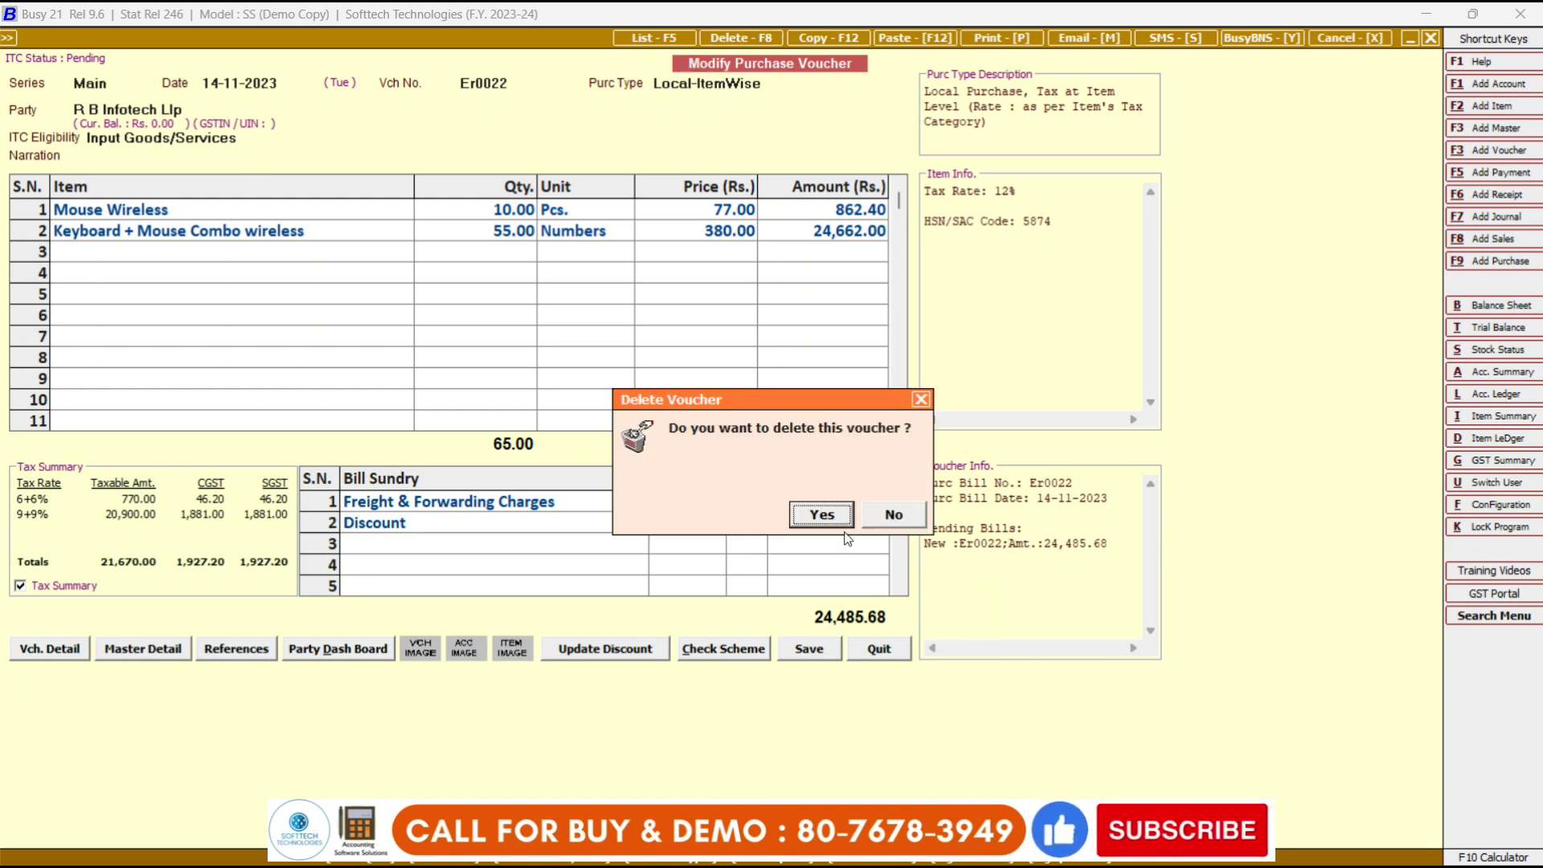
click(898, 515)
key(Escape)
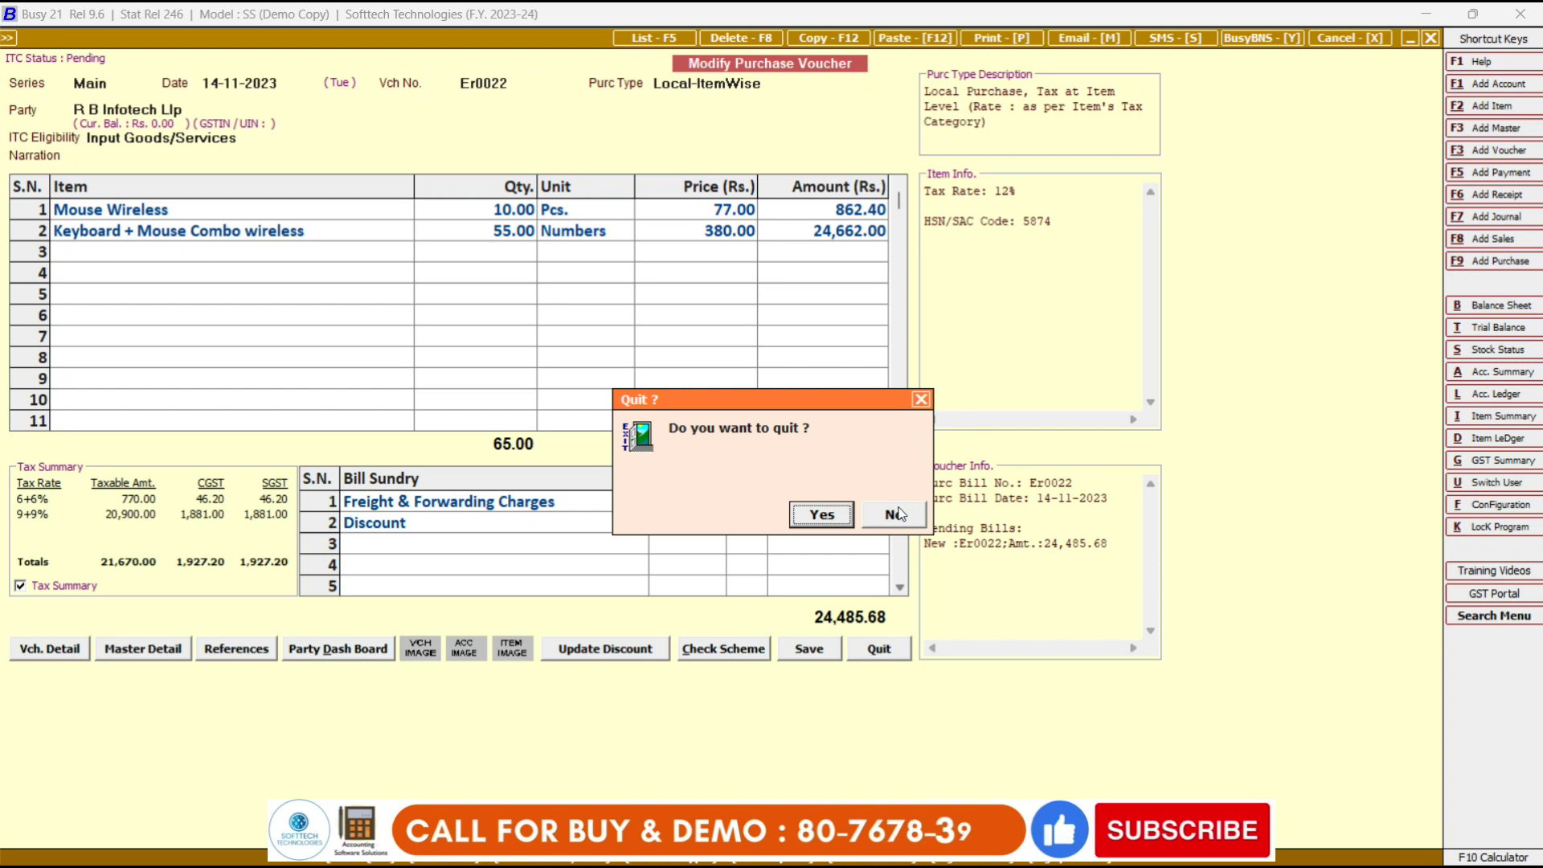
key(Return)
key(Escape)
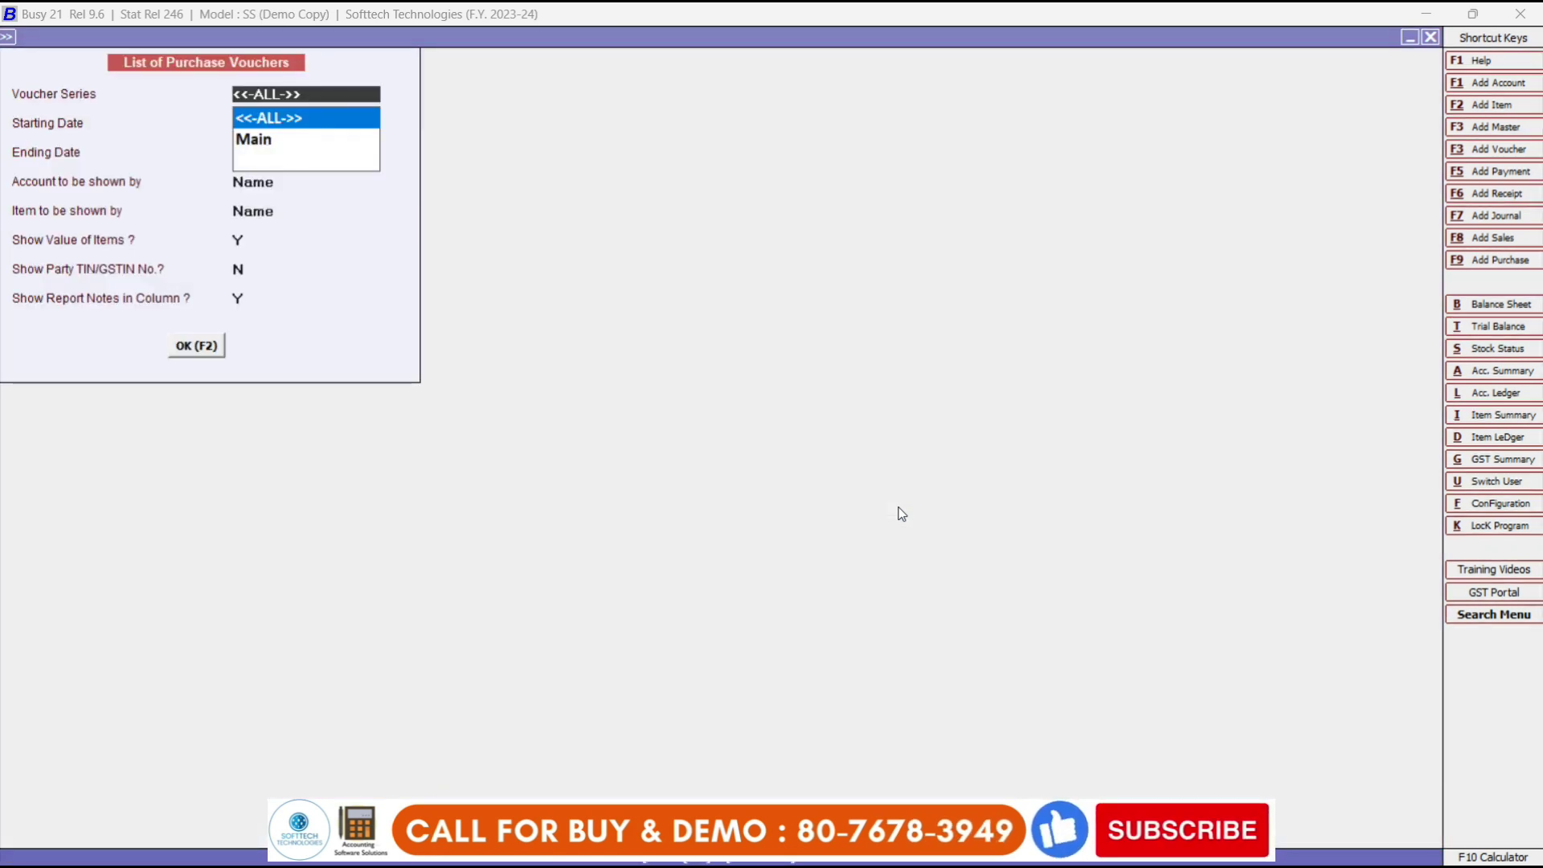
- Leave the purchase voucher list options and dismiss the choice of output
key(Return)
key(F2)
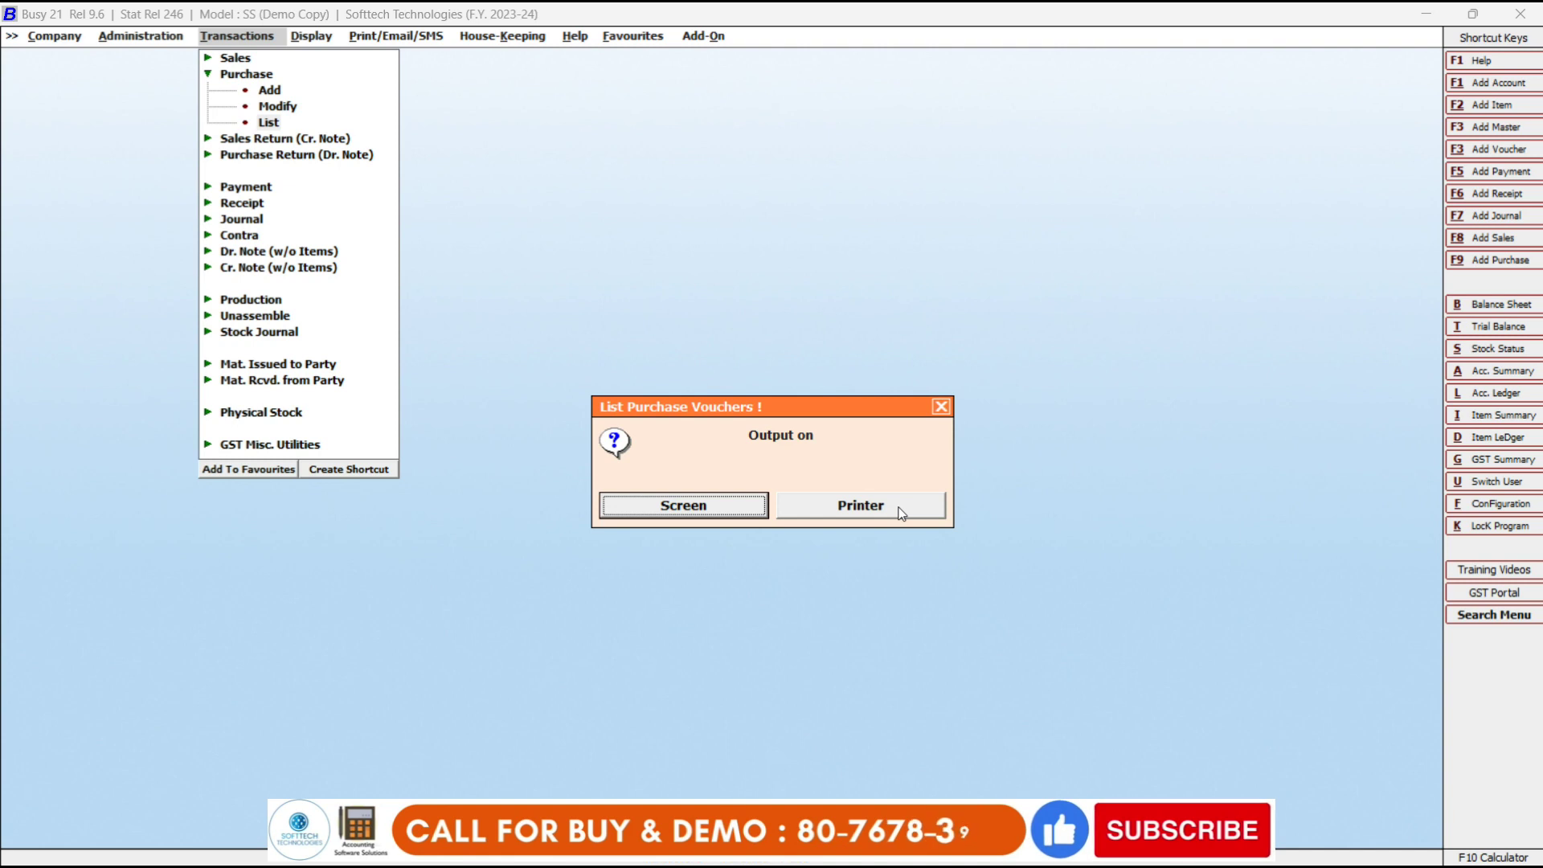
click(901, 512)
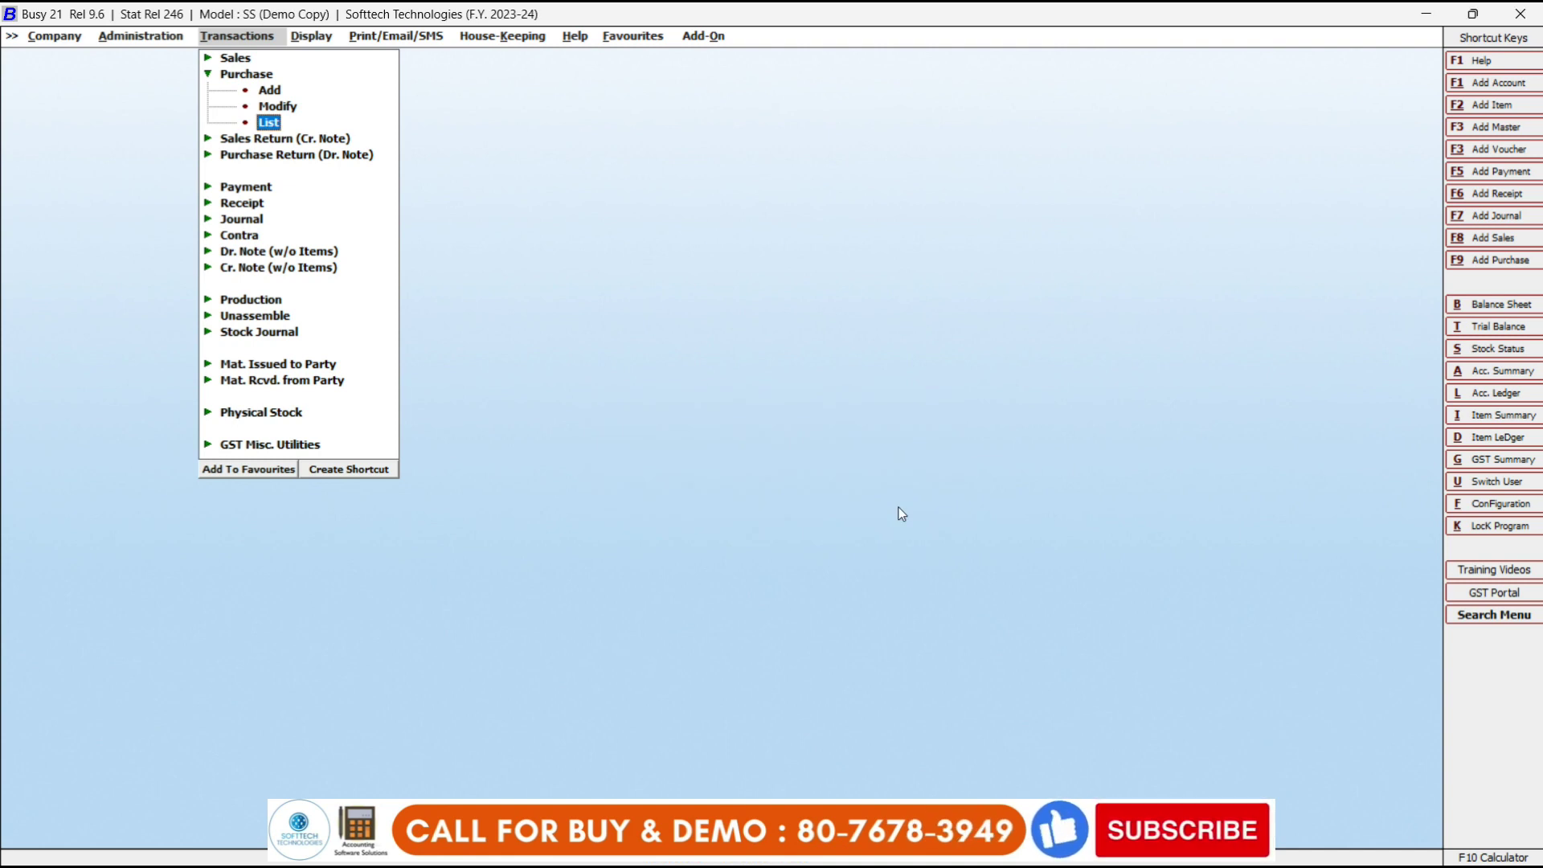